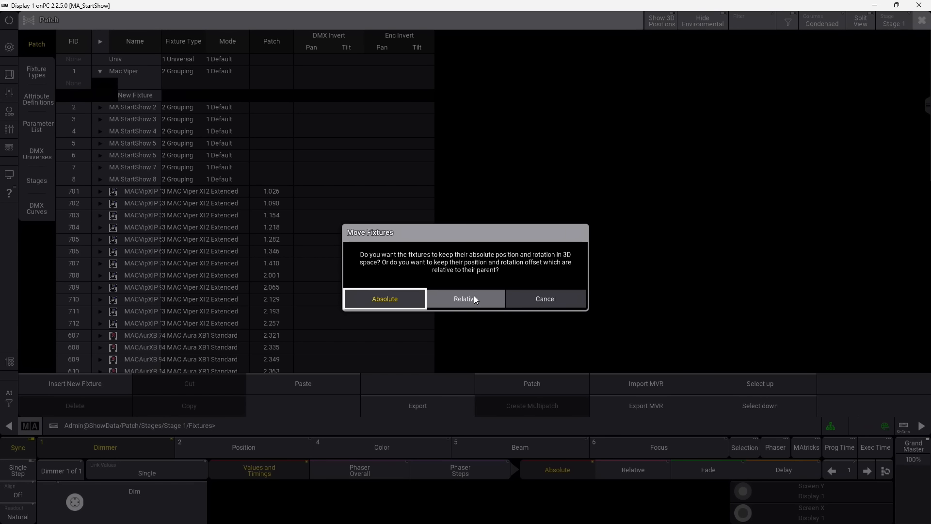
Move MAC Viper fixtures 701 to 712 into the Mac Viper grouping with absolute 3D positions, and collapse the grouping.
left_click(384, 299)
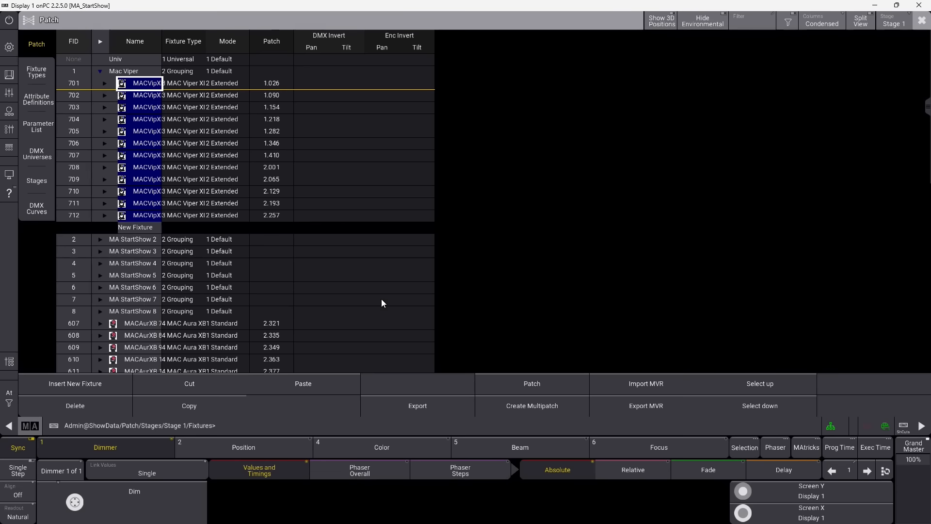
left_click(98, 70)
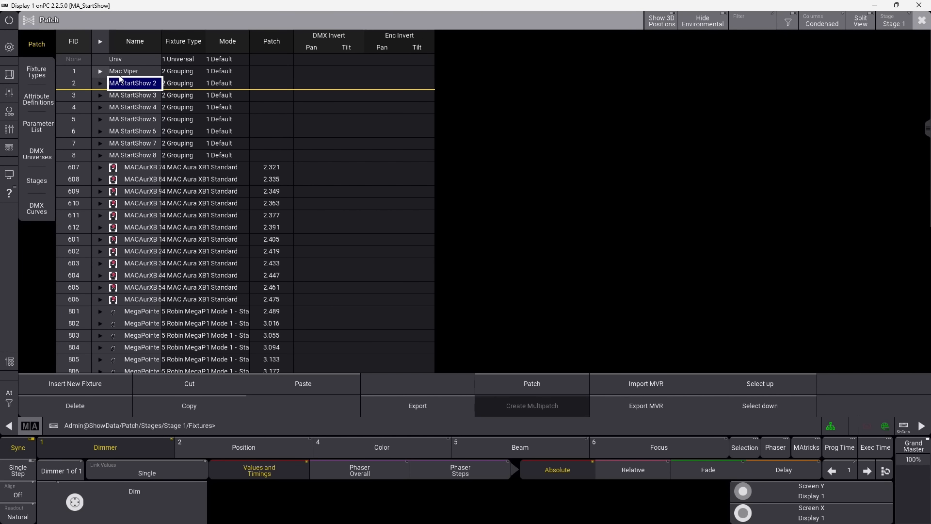
Cut MAC Aura fixtures 601 to 612 and rename grouping fixture 2 as Mac Aura.
left_click_drag(136, 168, 139, 299)
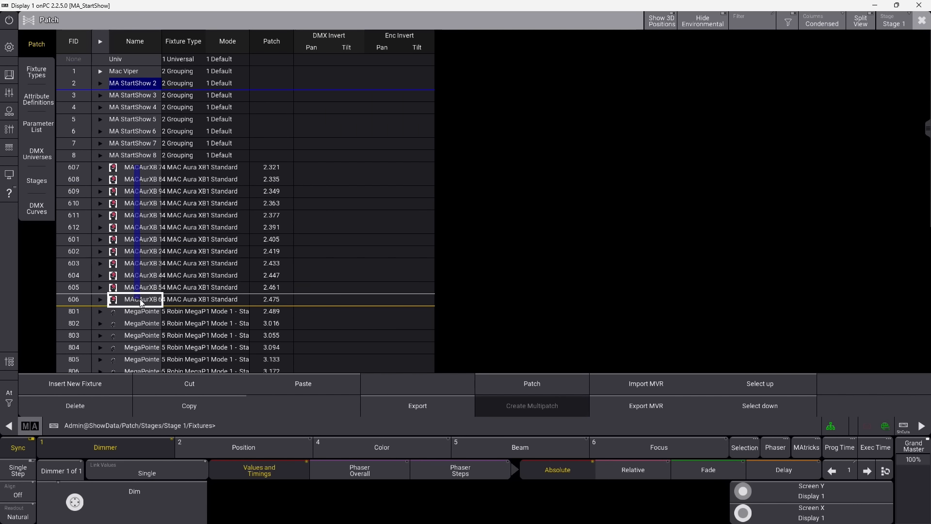
left_click(202, 388)
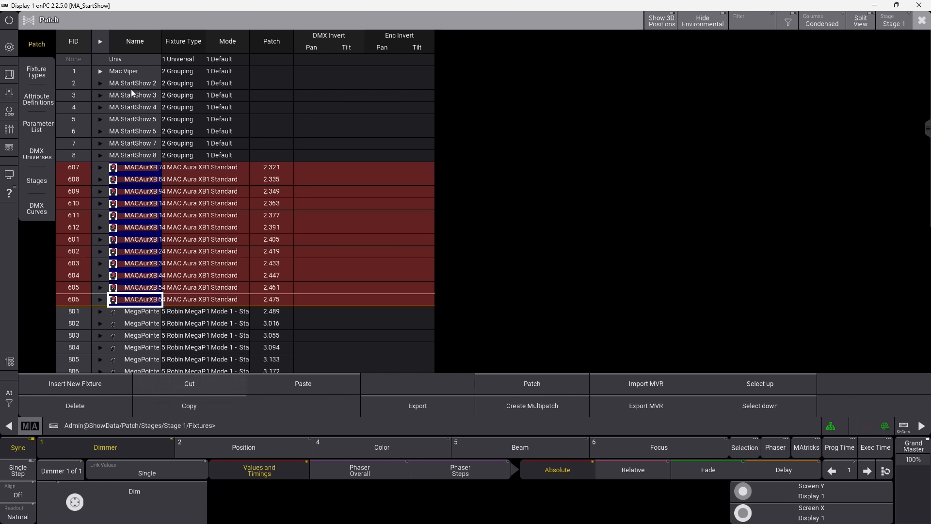
left_click(126, 84)
left_click(126, 84)
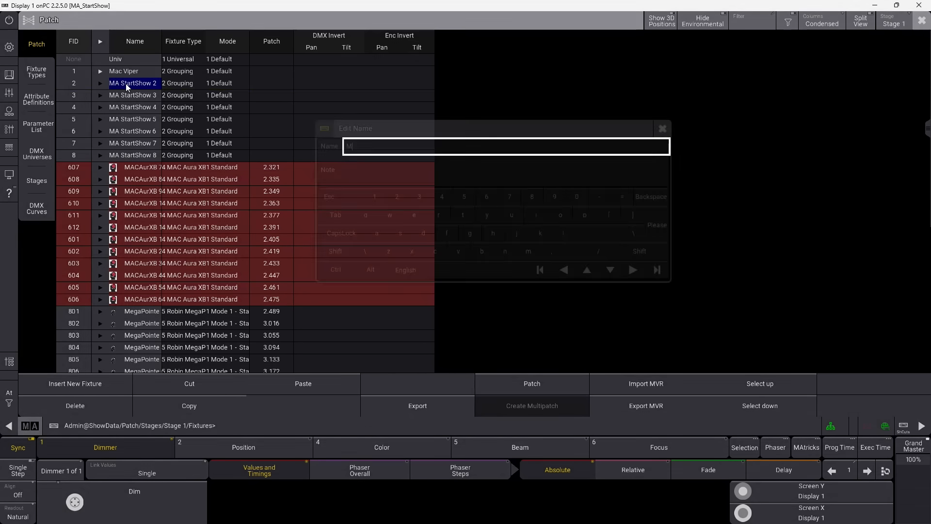
type("Mac Aura")
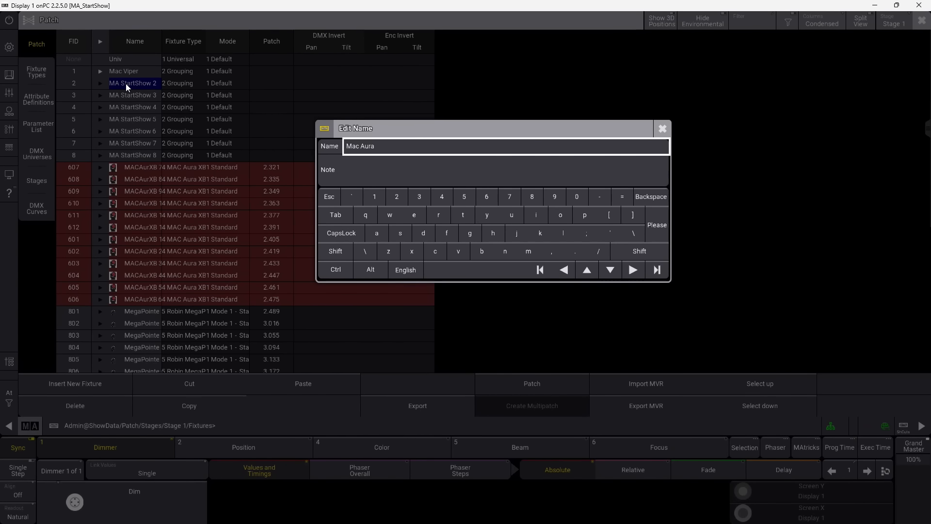
key("Return")
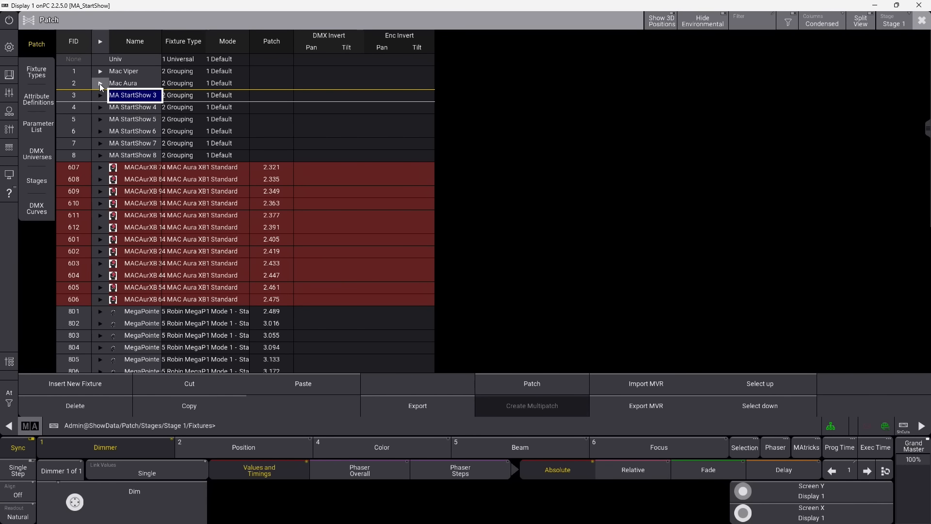
Paste the cut MAC Aura fixtures into the Mac Aura grouping, keeping absolute positions, and collapse it.
left_click(100, 83)
left_click(302, 382)
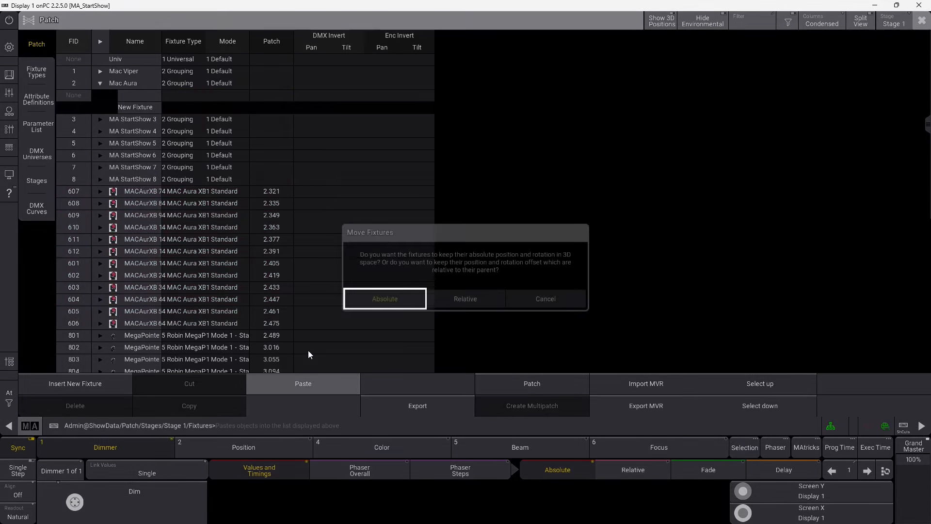
left_click(383, 301)
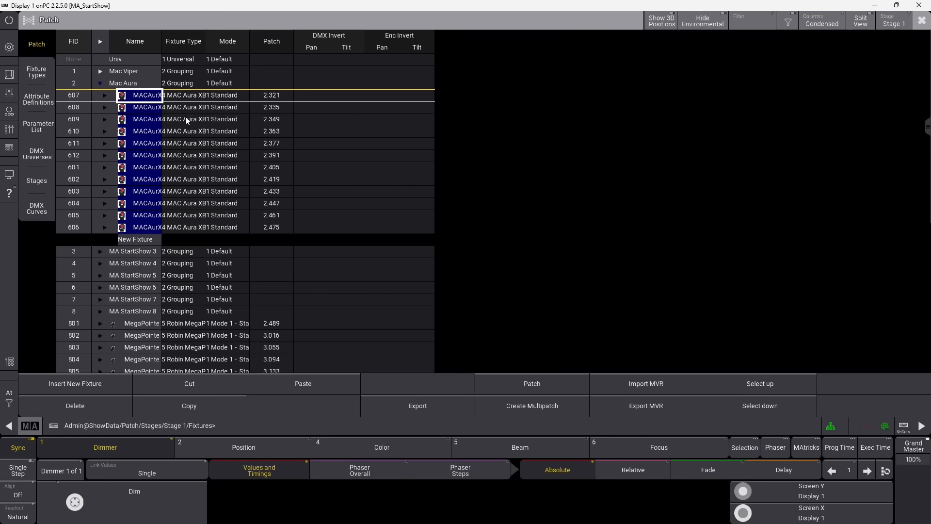
left_click(100, 84)
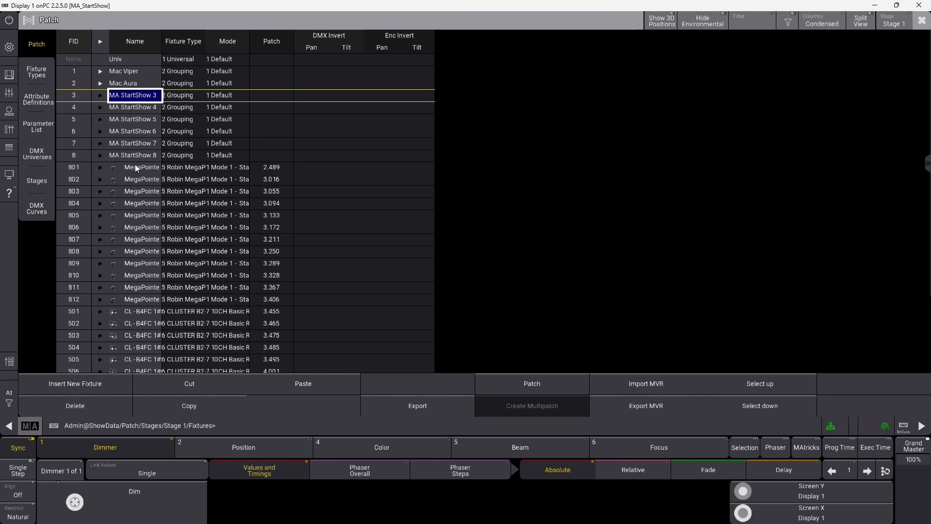
Cut MegaPointe fixtures 801 to 812 and rename grouping fixture 3 as Mega pointe.
left_click_drag(135, 165, 143, 301)
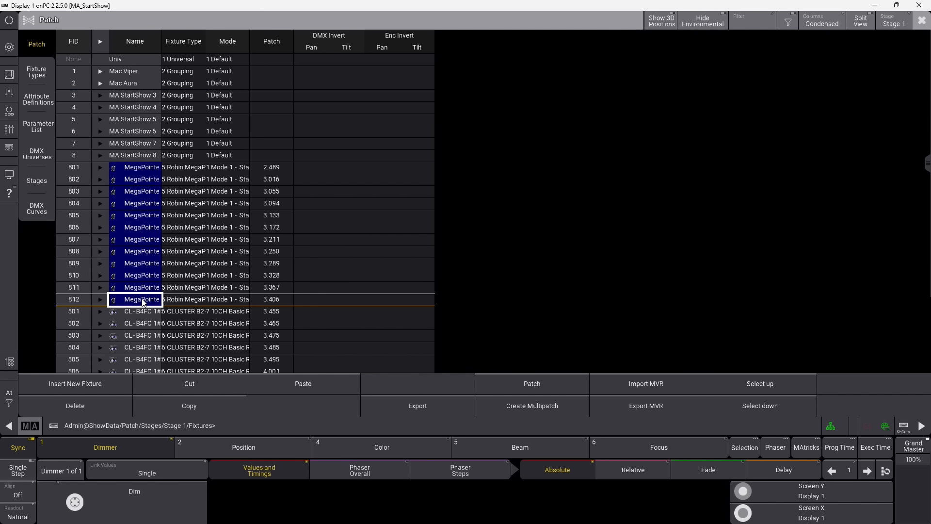
left_click(222, 389)
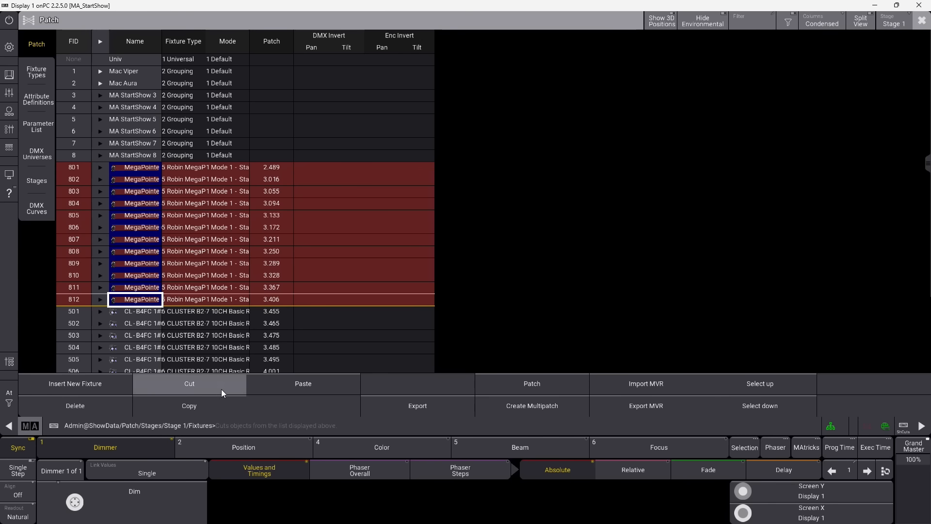
left_click(99, 95)
left_click(124, 96)
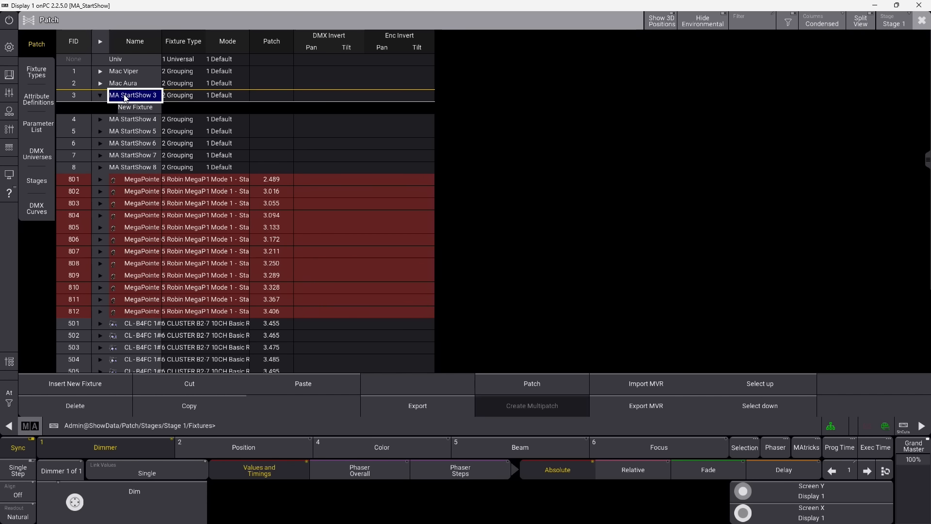
type("Mega pointe")
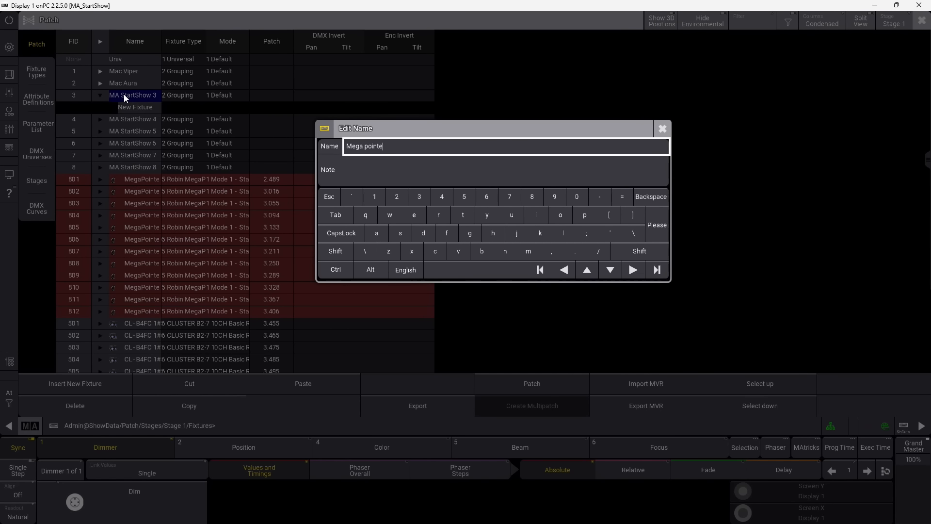
key("Return")
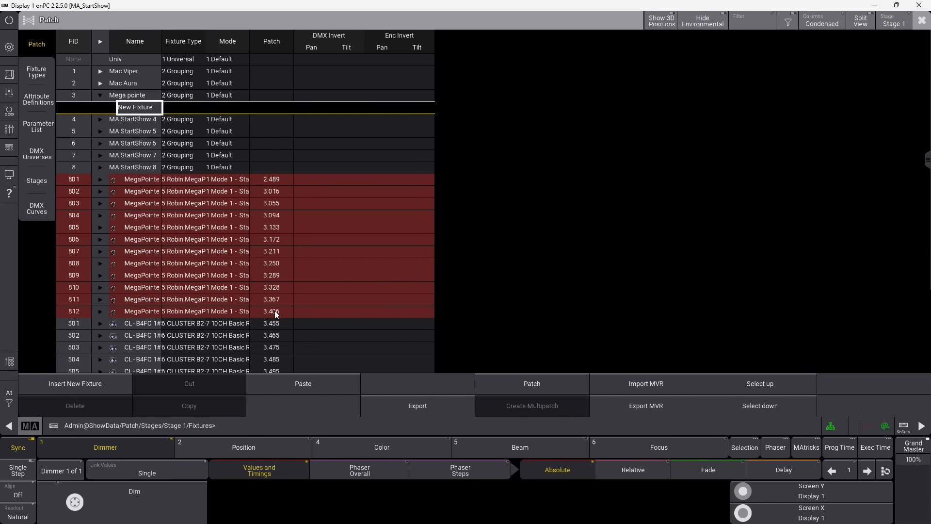
Paste the cut MegaPointe fixtures into the Mega pointe grouping, keeping absolute positions, and collapse it.
left_click(321, 380)
left_click(400, 297)
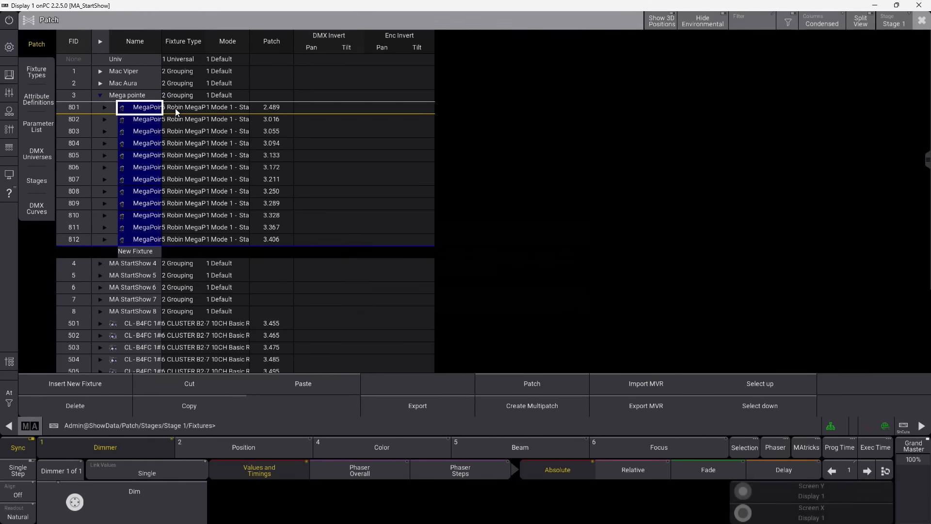
left_click(98, 95)
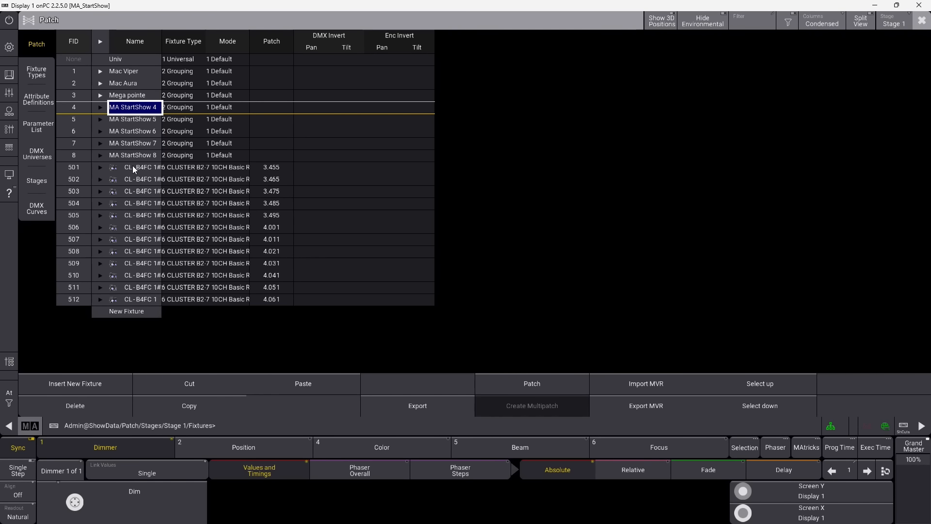
Cut CL-B4FC cluster fixtures 501 to 512 and rename grouping fixture 4 as Roxx.
left_click_drag(133, 167, 147, 299)
left_click(190, 386)
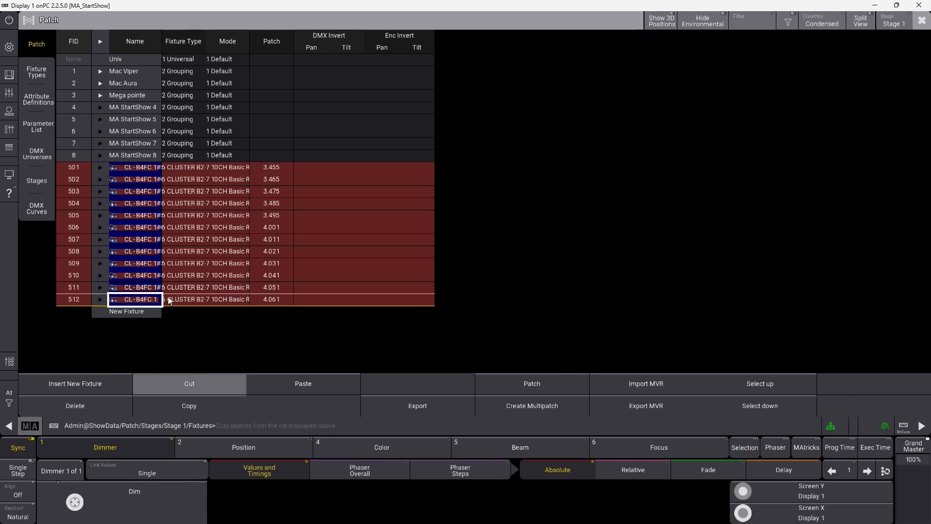
left_click(121, 108)
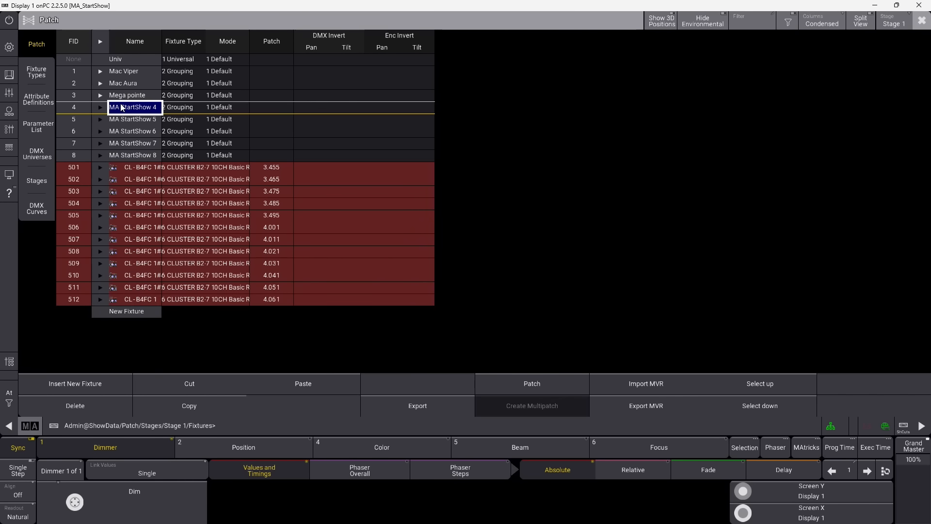
type("Roxx")
key("Return")
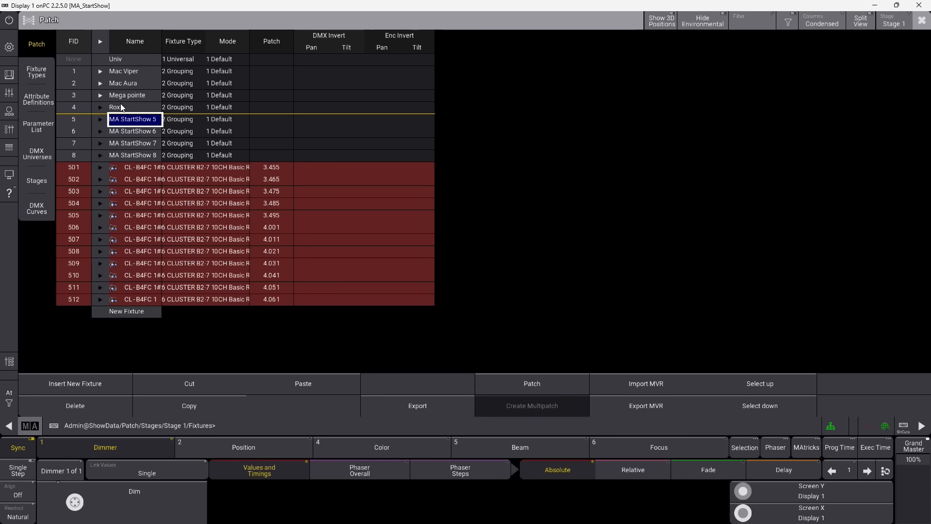
Paste the cut cluster fixtures into the Roxx grouping, keeping absolute positions, and collapse it.
left_click(99, 106)
left_click(136, 120)
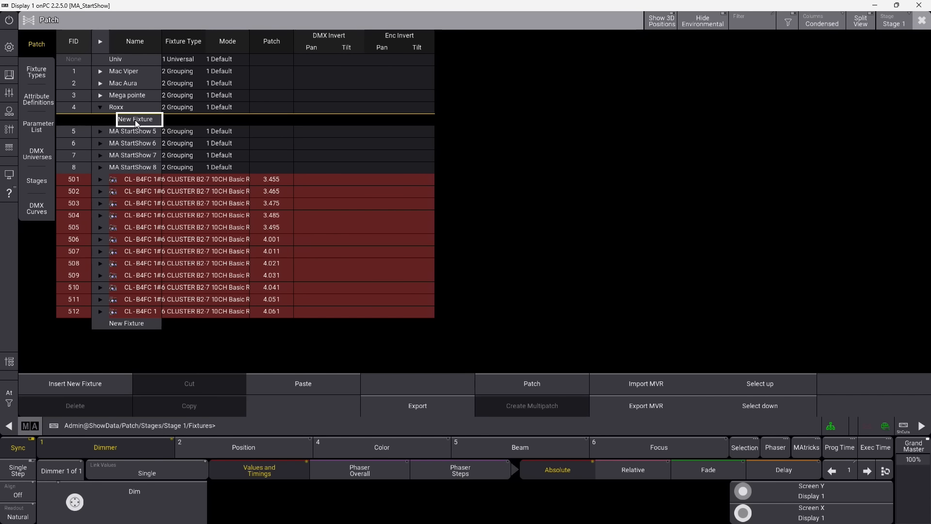
left_click(329, 387)
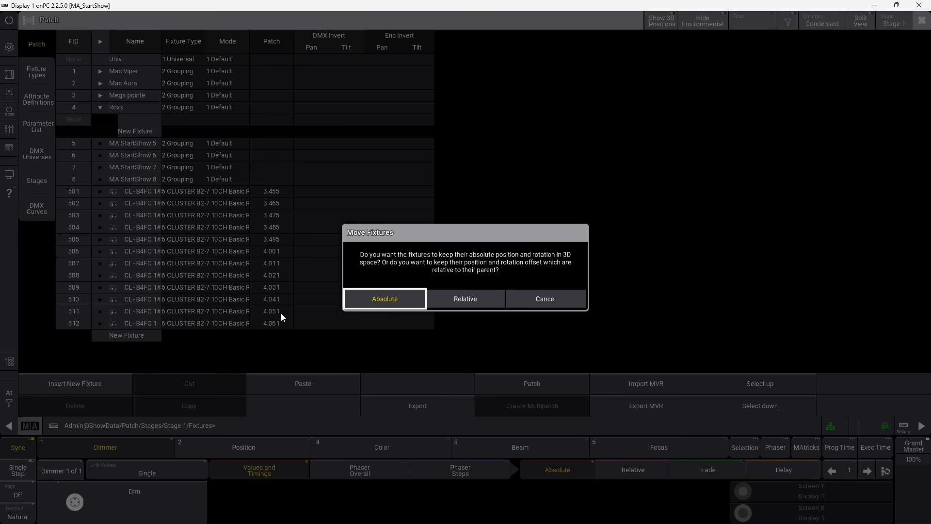
left_click(395, 300)
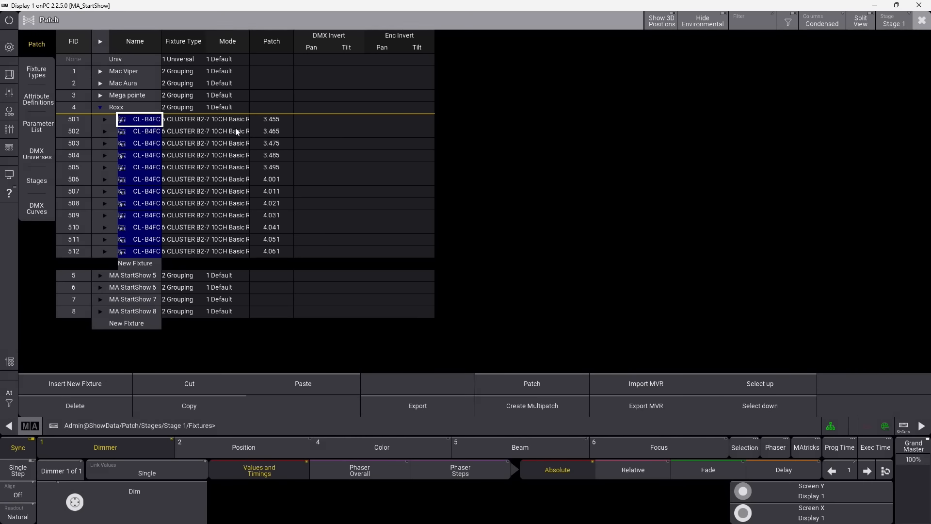
left_click(99, 107)
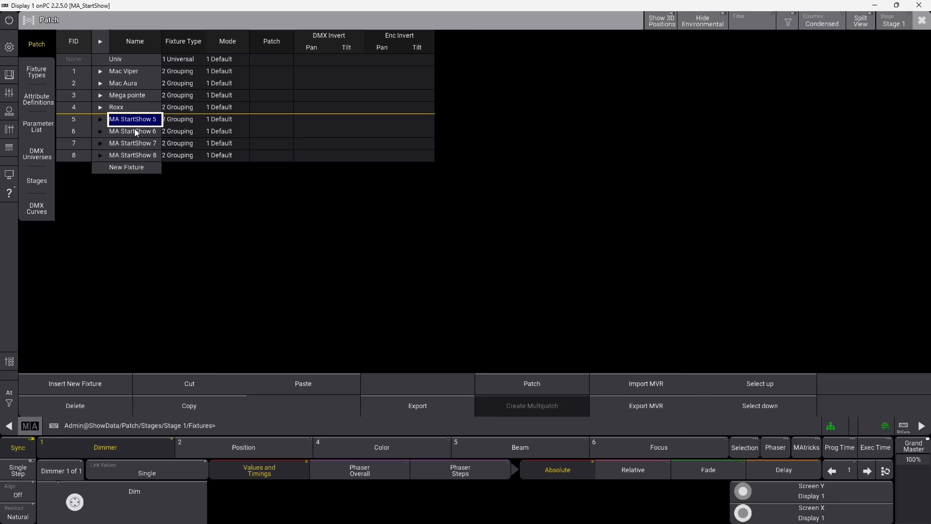
Close the patch and save the regrouped fixtures to the show.
left_click(921, 21)
left_click(405, 288)
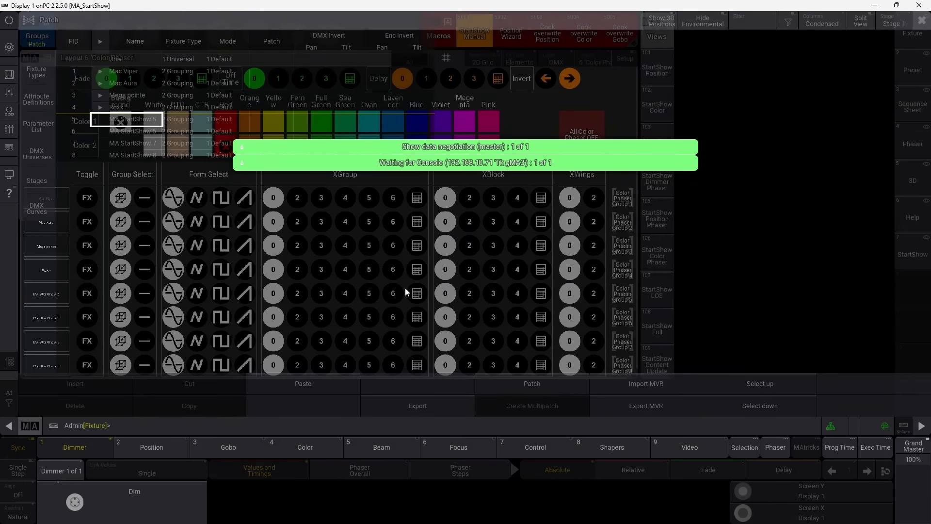
Examine the renamed groups and phaser controls in the Color Phaser layout.
scroll(43, 233, "up", 4)
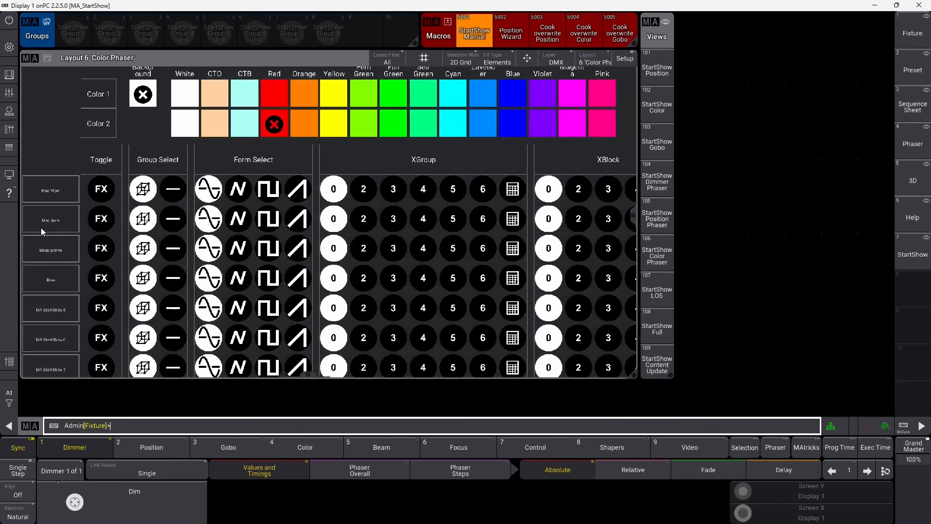
left_click_drag(101, 218, 144, 212)
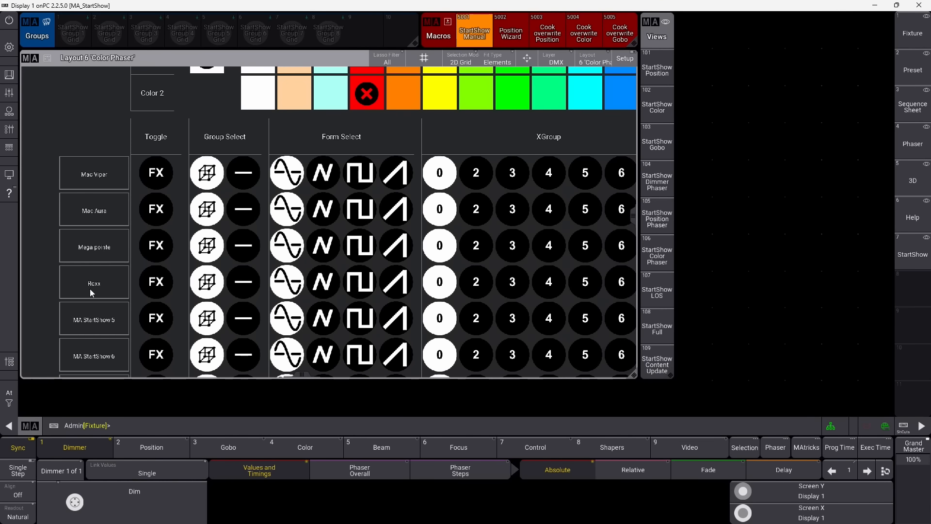
scroll(136, 209, "down", 5)
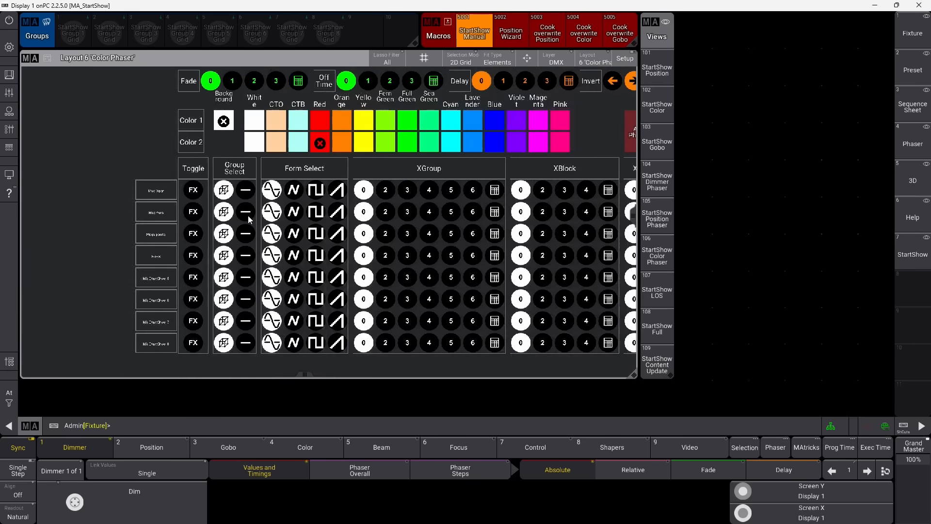
left_click_drag(262, 202, 196, 216)
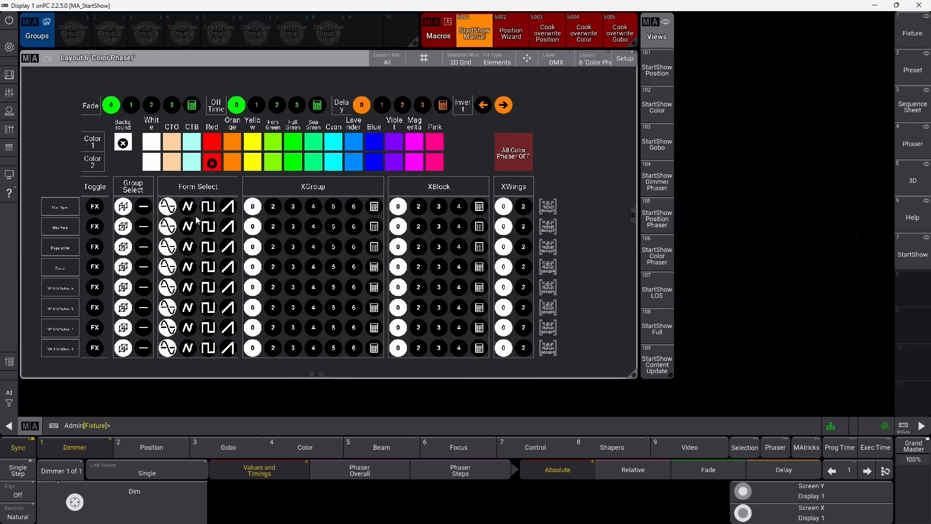
Open the StartShow Content Update view and examine its group rows and recipe controls.
left_click(660, 367)
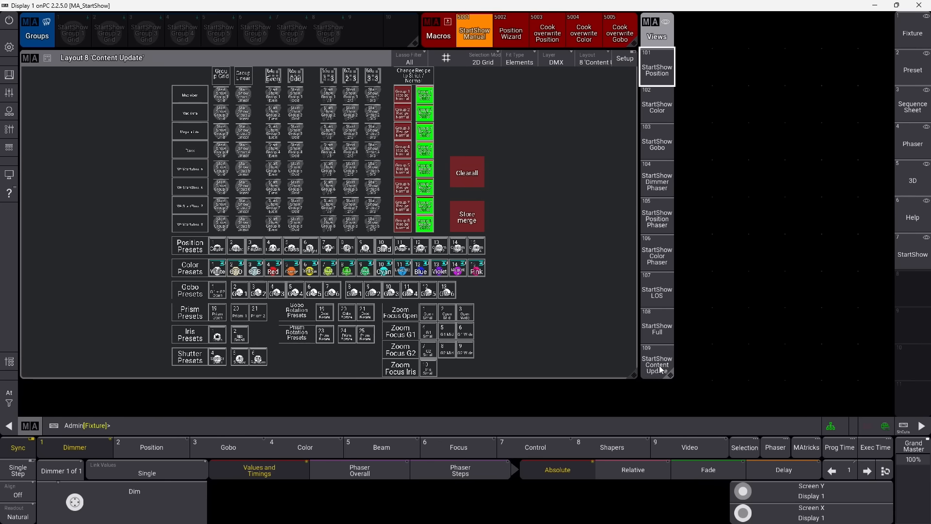
scroll(216, 97, "up", 10)
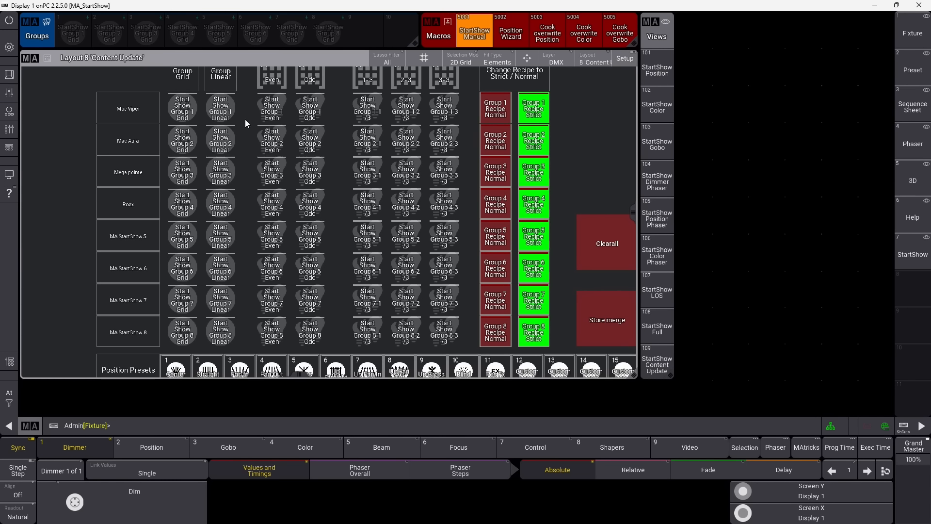
left_click_drag(246, 120, 213, 144)
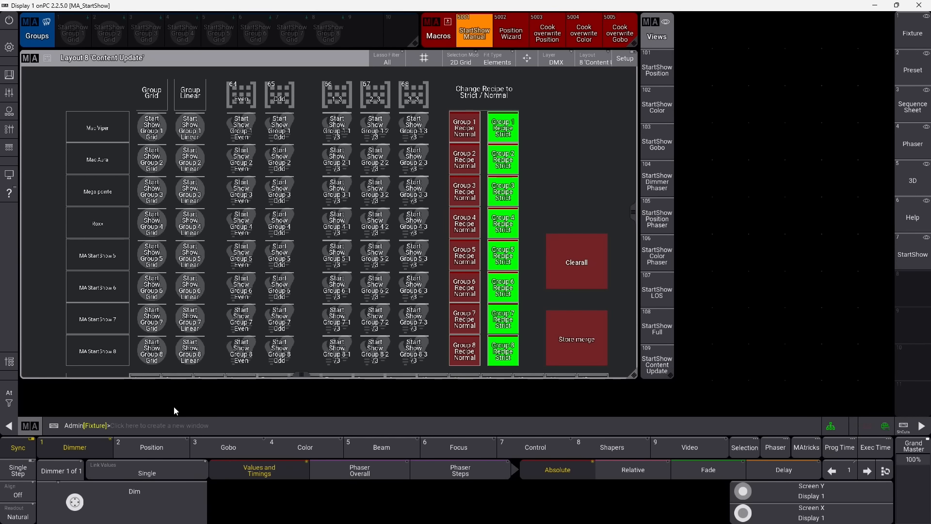
Select the Mac Viper grouping fixture in the layout and open the Preset view to show it in the selection grid.
left_click(177, 425)
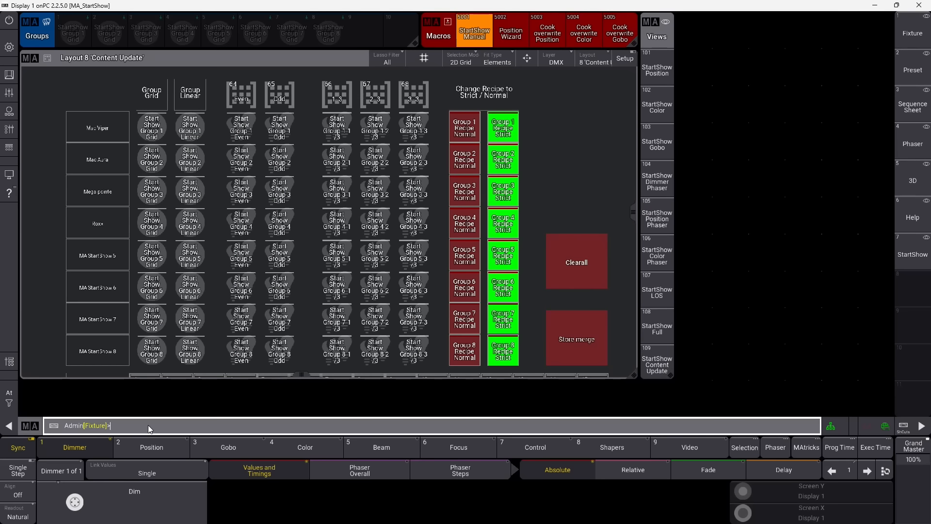
left_click(97, 128)
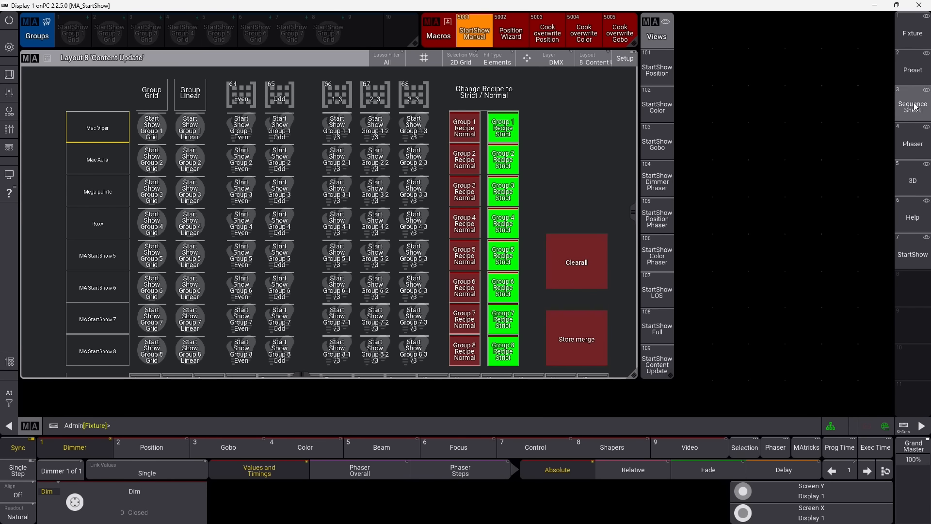
left_click(913, 70)
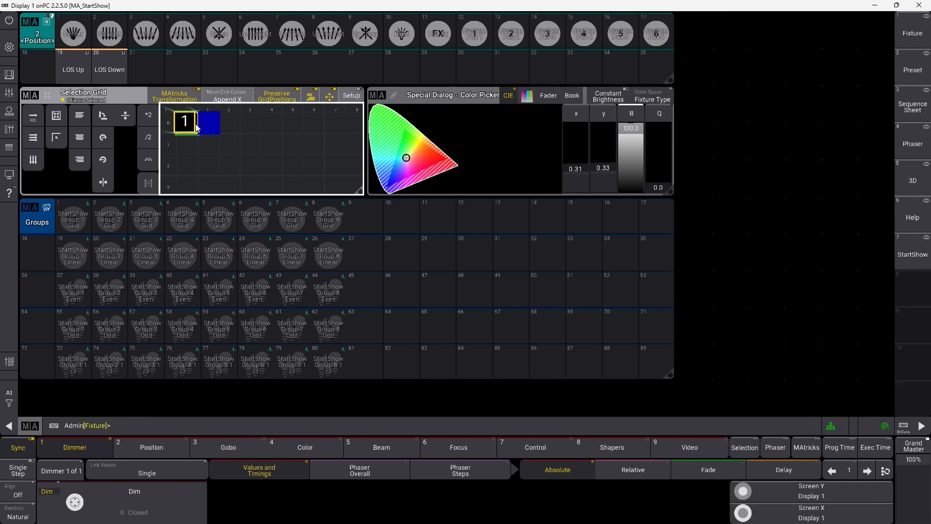
Select the sub-fixtures of the Mac Viper grouping fixture with the Down command and merge them into StartShow Group 1 Linear.
left_click(178, 426)
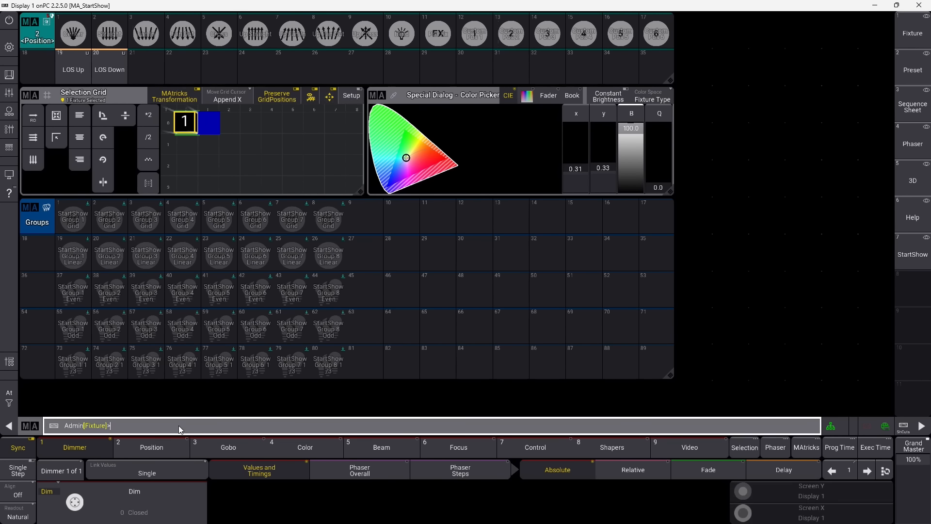
type("down")
key("Return")
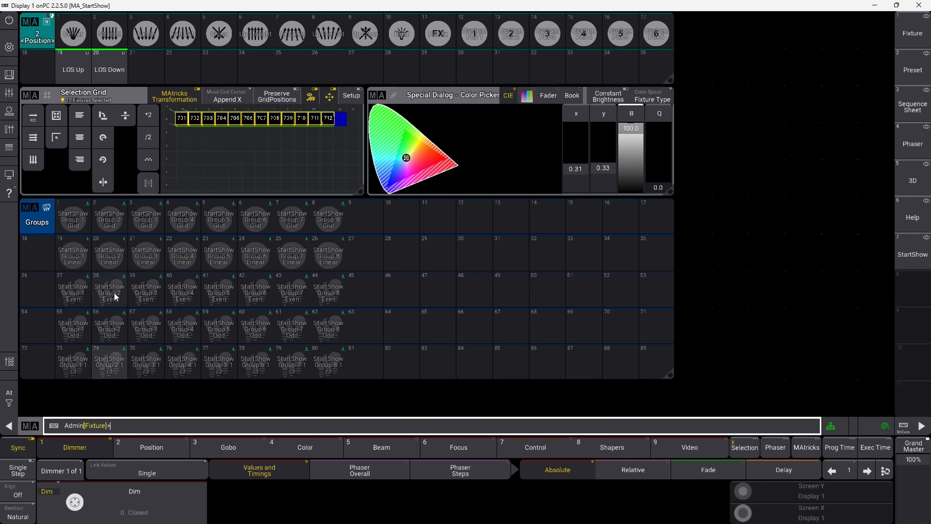
left_click_drag(73, 260, 42, 221)
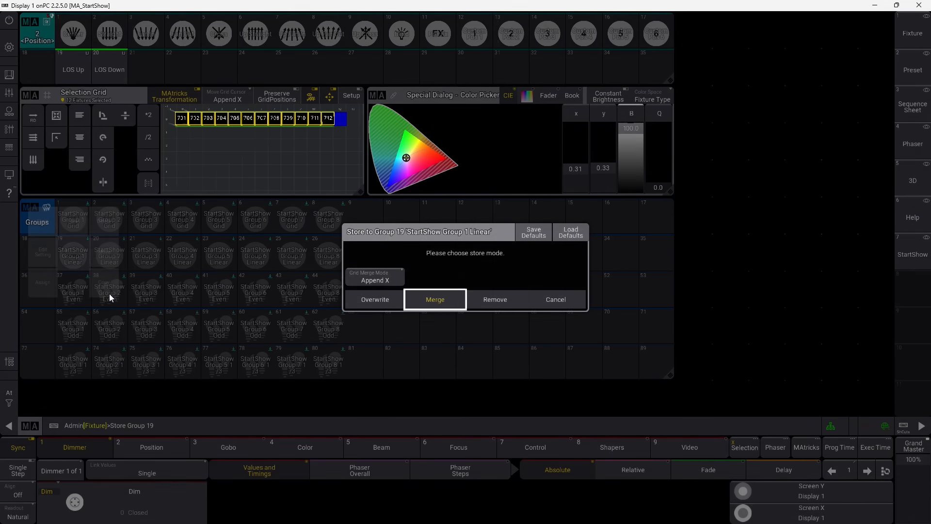
left_click(437, 299)
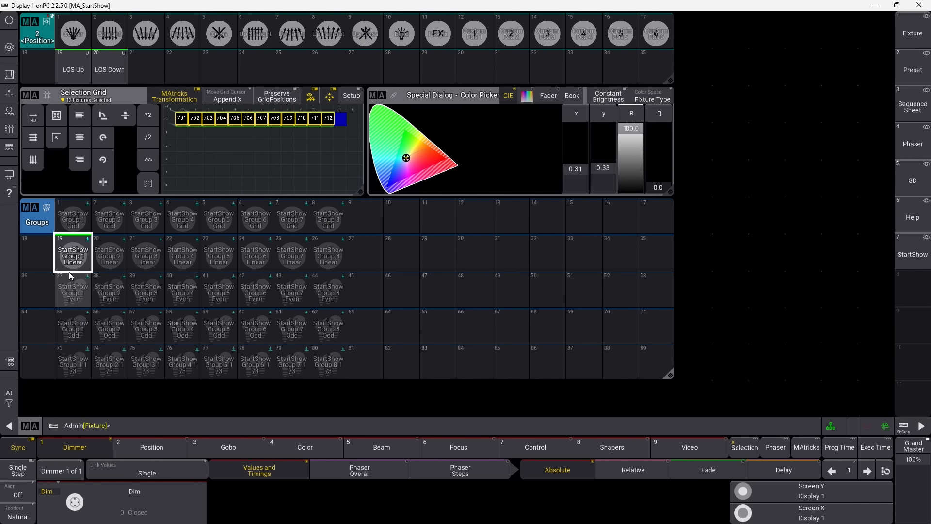
Set the 3D view's camera to 2D Front and frame the Mac Viper fixtures for a grid selection.
left_click(912, 181)
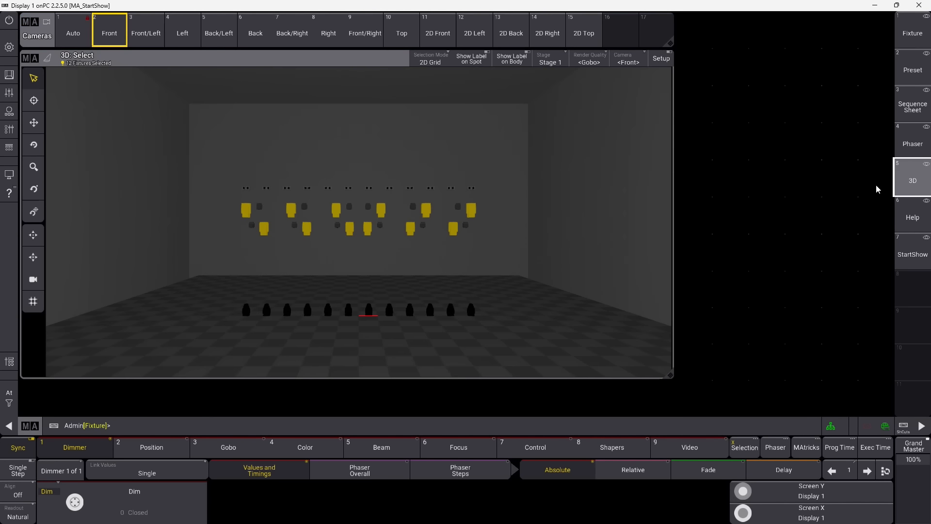
left_click(628, 59)
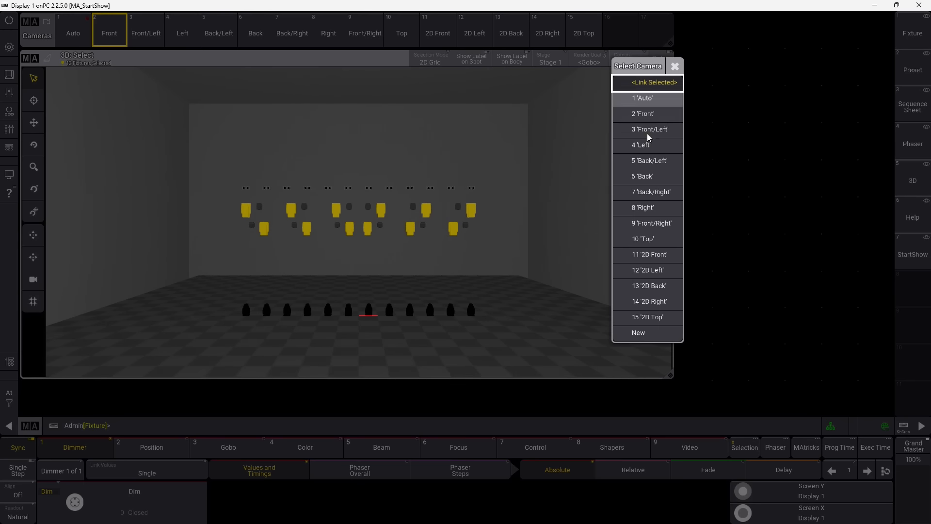
left_click(657, 256)
scroll(439, 240, "up", 3)
scroll(439, 240, "down", 1)
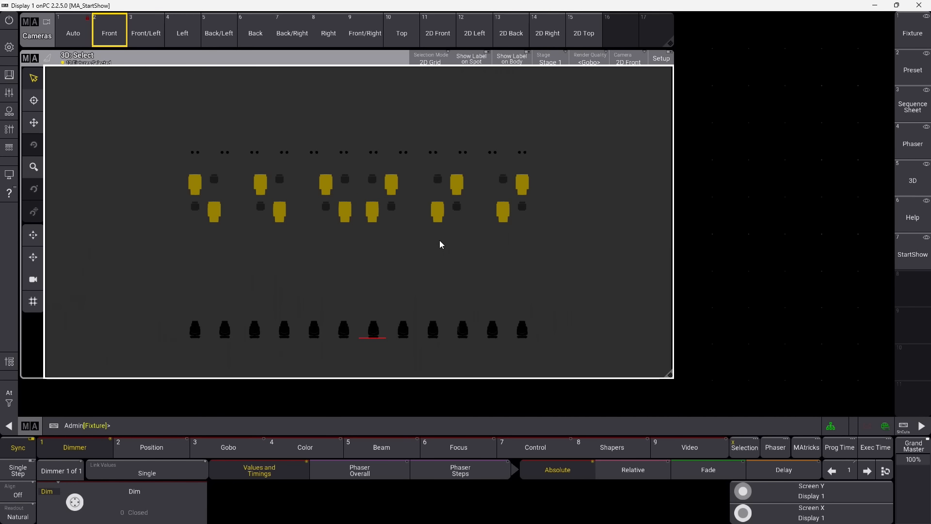
left_click_drag(439, 240, 439, 235)
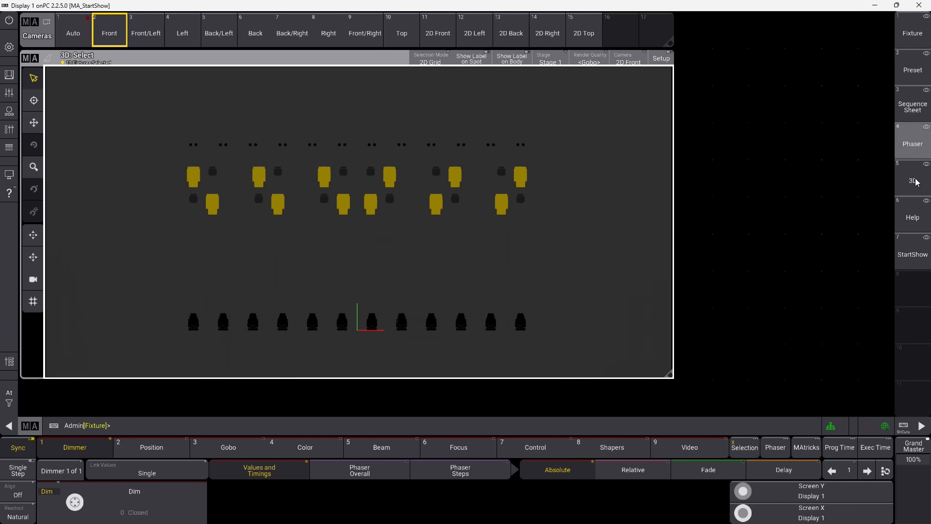
Open the StartShow Content Update view and merge the current fixture selection into StartShow Group 1 Grid.
left_click(913, 254)
left_click(662, 371)
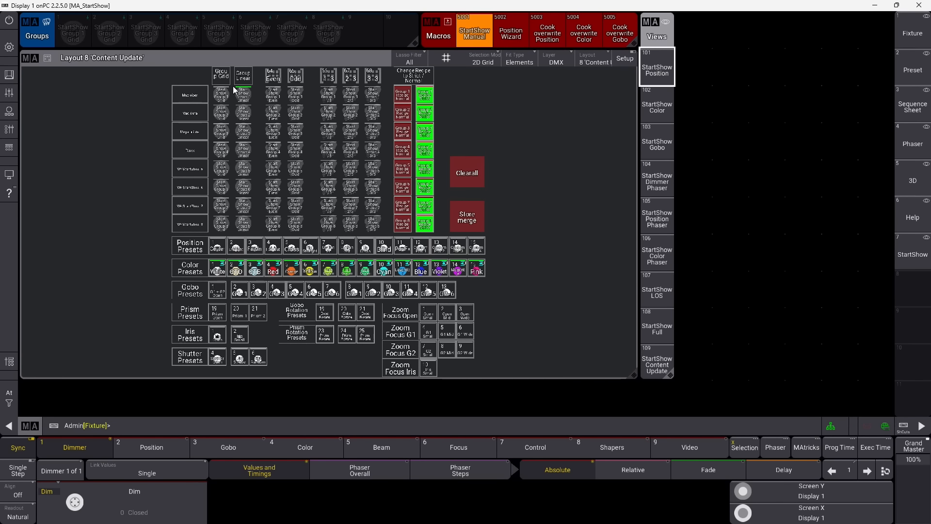
scroll(227, 129, "up", 5)
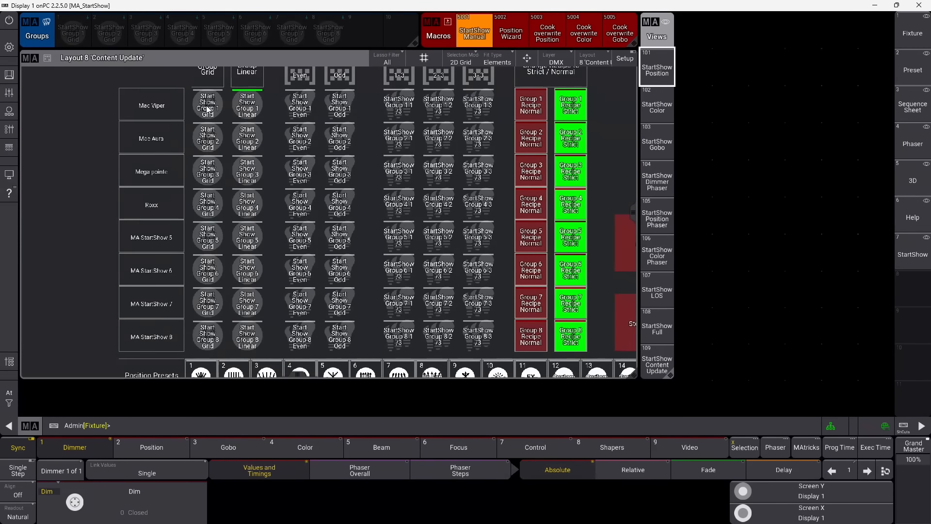
left_click(208, 422)
type("Store")
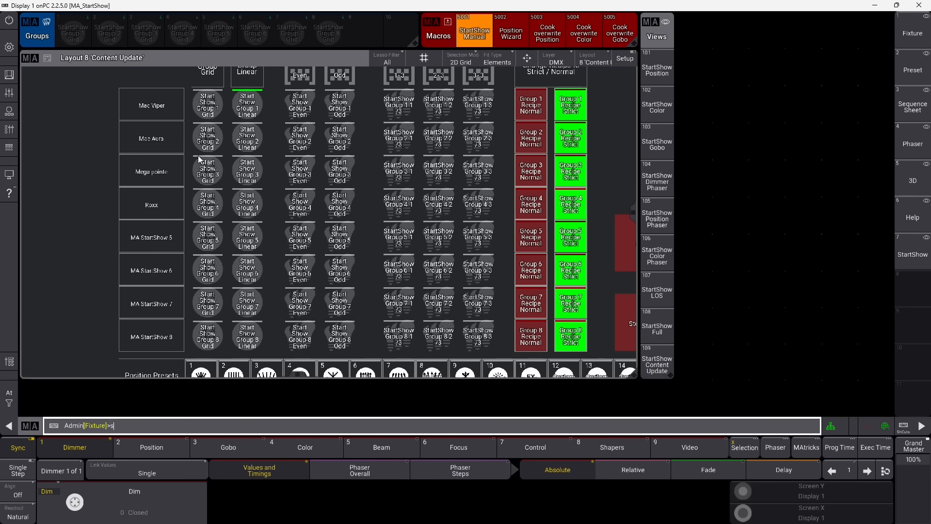
left_click(207, 99)
left_click(441, 299)
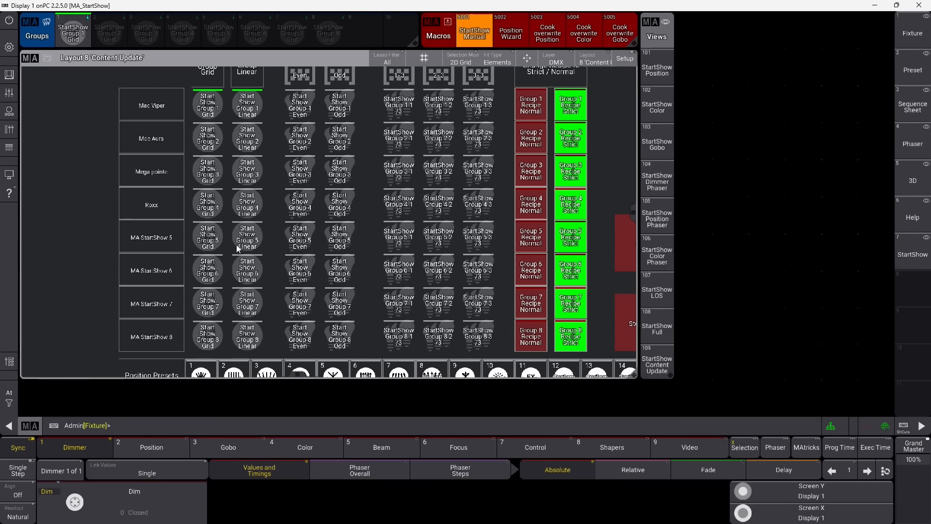
Clear the programmer, select StartShow Group 1 Linear with the Even MAtricks, and check the selection in the 3D view.
left_click(10, 403)
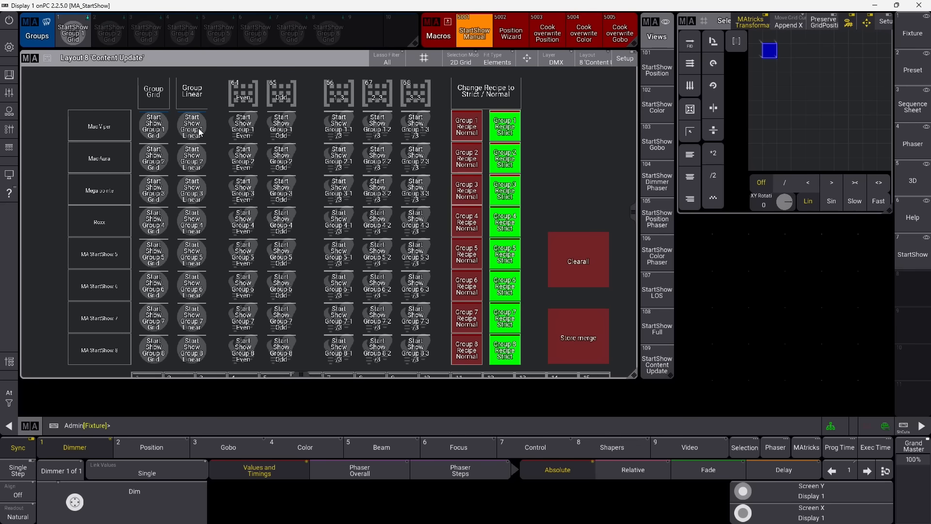
left_click(199, 132)
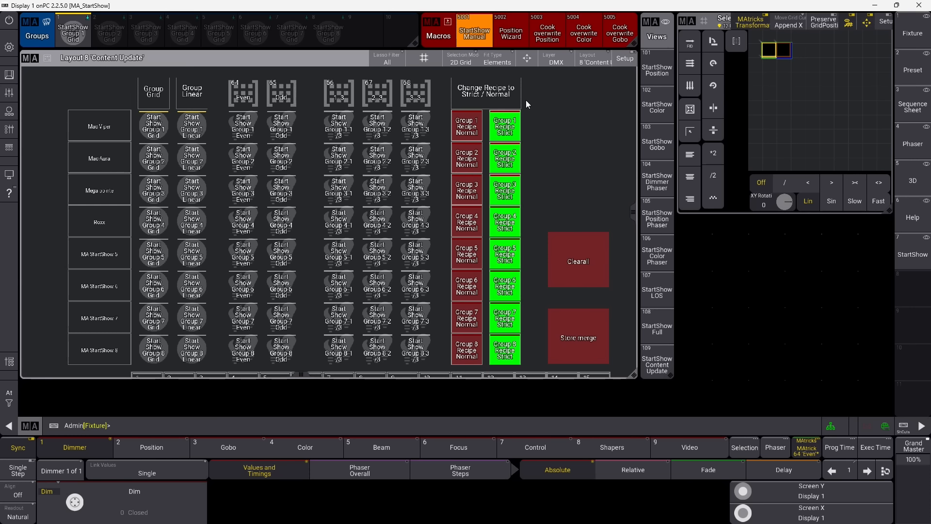
left_click(914, 183)
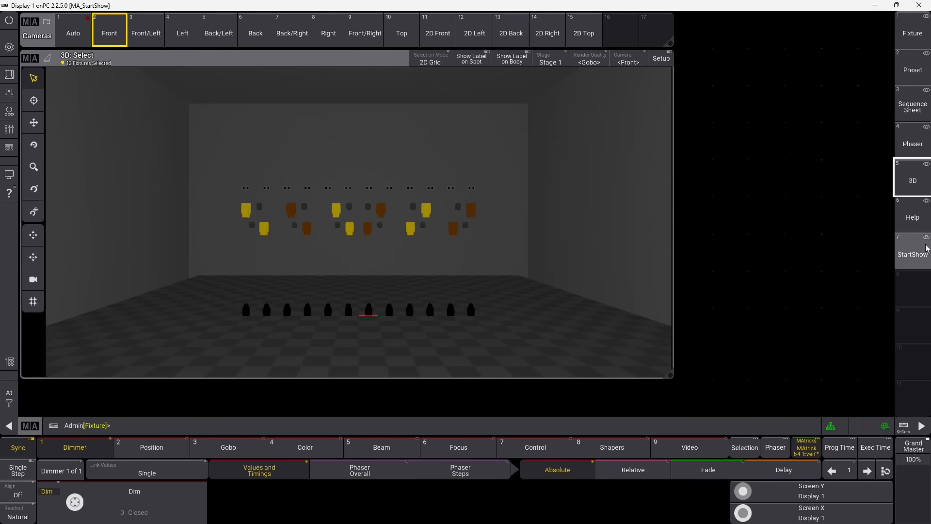
left_click(919, 253)
left_click(663, 364)
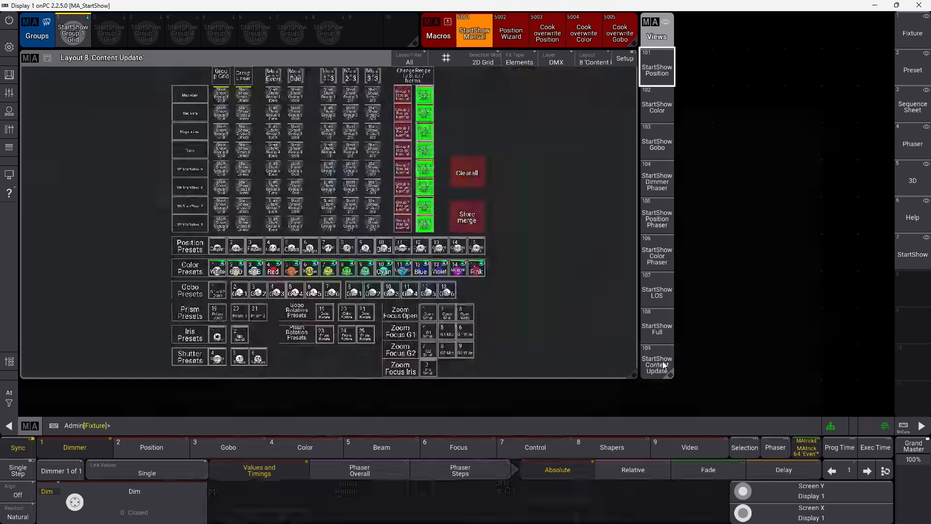
Merge the even-filtered Mac Viper selection into StartShow Group 1 Even in the Content Update layout.
scroll(260, 75, "up", 5)
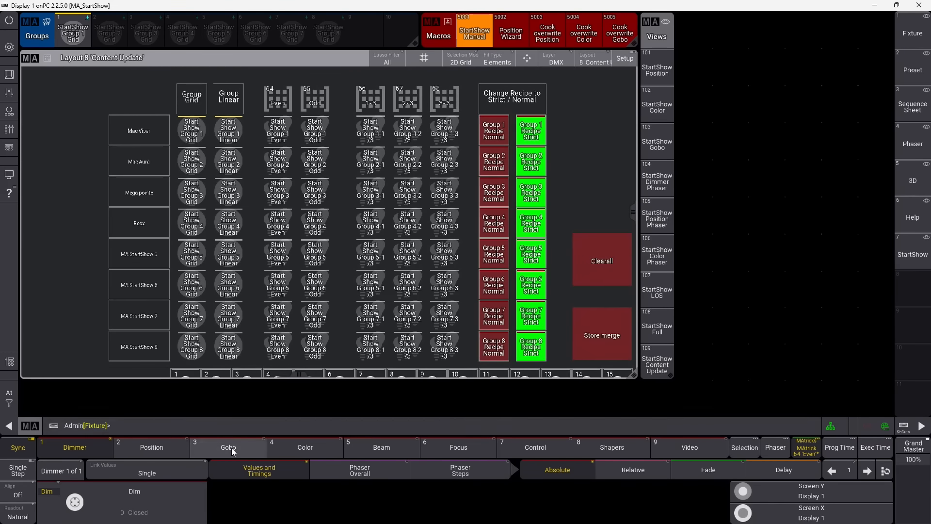
left_click(228, 426)
type("Store")
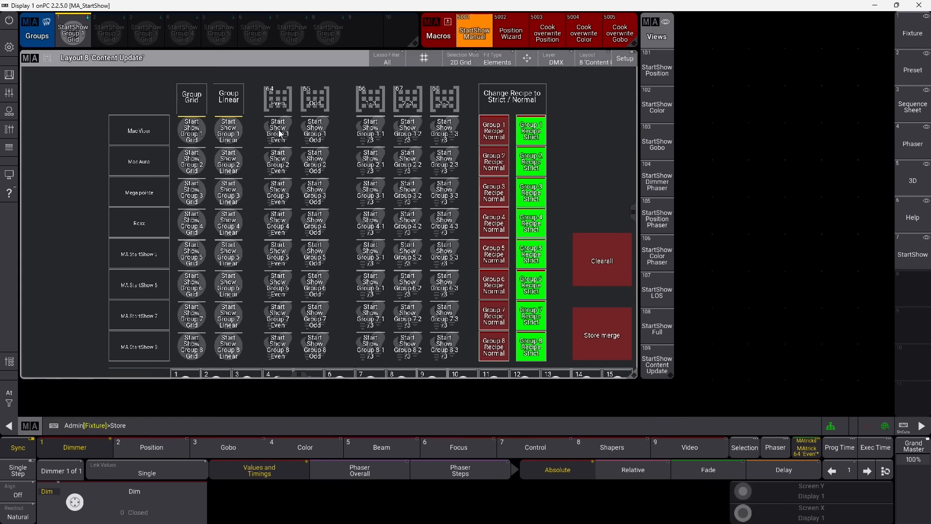
left_click(280, 133)
left_click(434, 299)
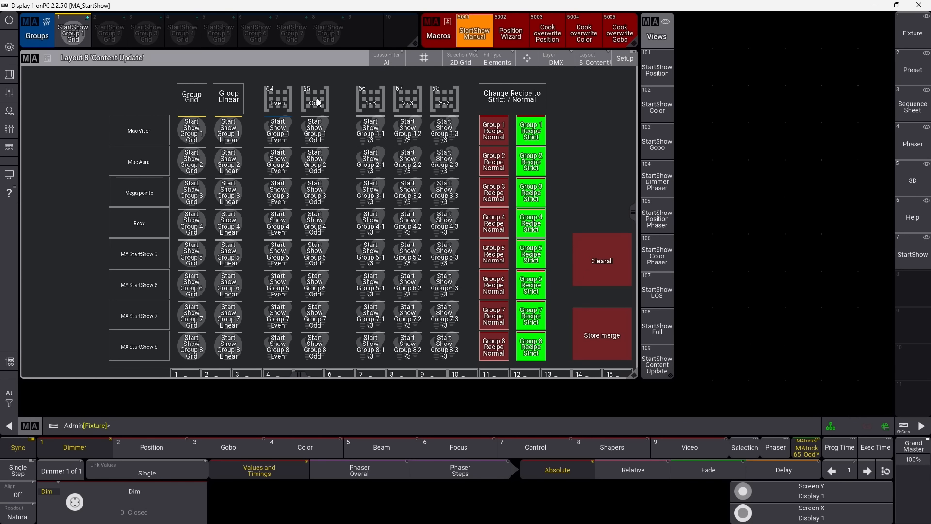
Merge the selection filtered by the Odd MAtricks into StartShow Group 1 Odd and clear the programmer.
left_click(314, 425)
type("Store")
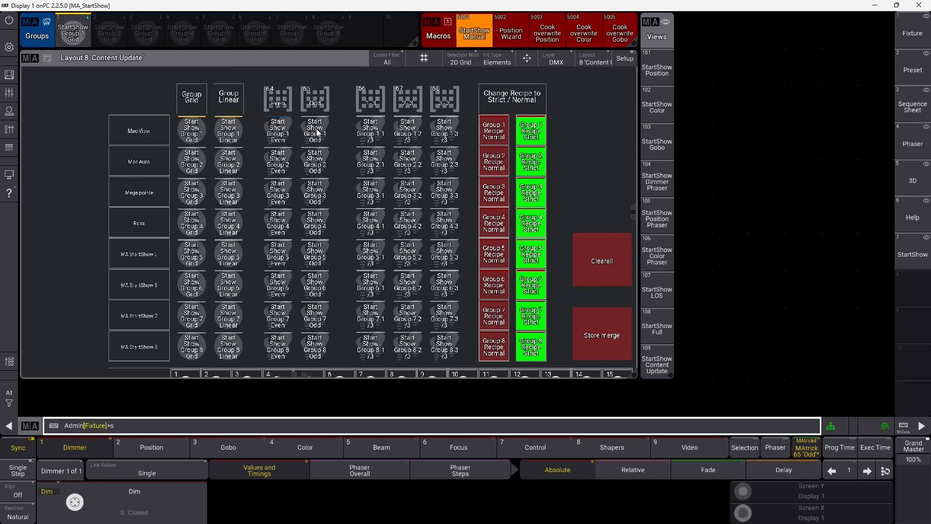
left_click(315, 132)
left_click(434, 299)
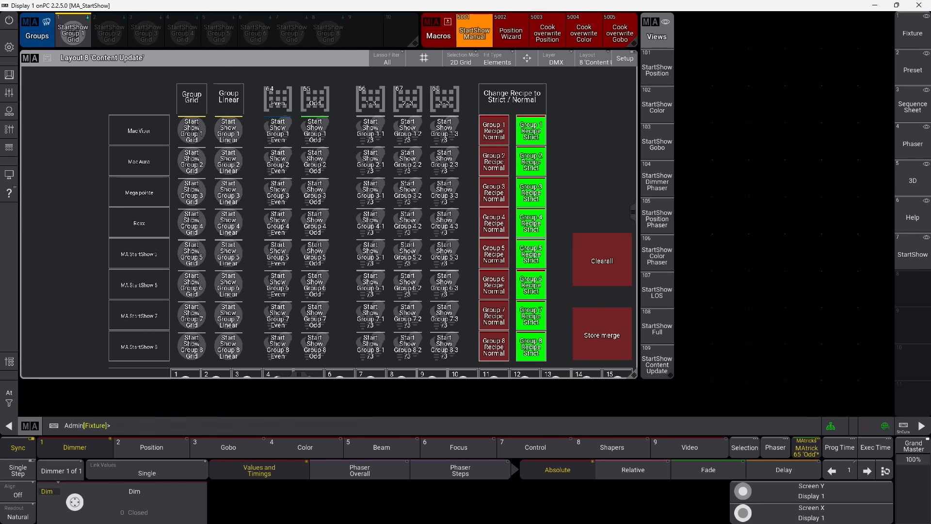
left_click(92, 404)
left_click(12, 402)
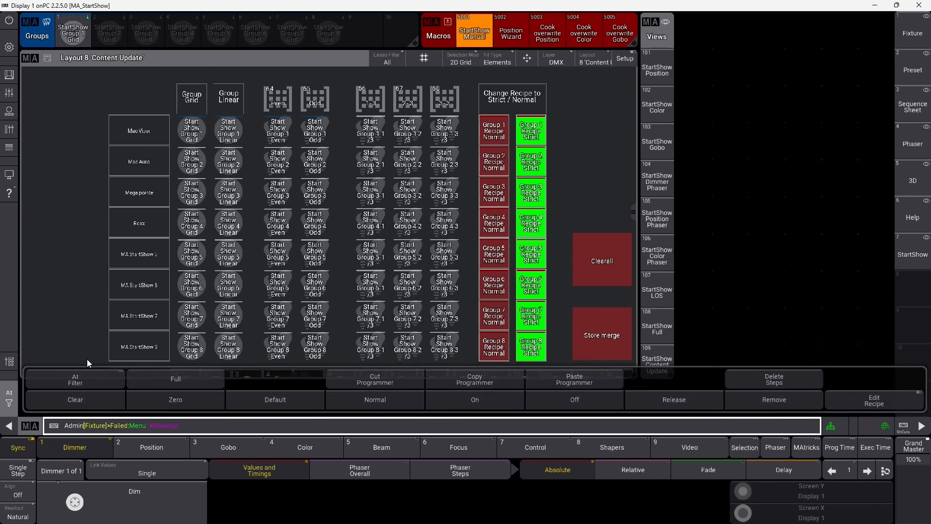
Select StartShow Group 1 Linear with MAtricks 66 (1-3) and merge the selection into StartShow Group 1 1/3.
left_click(317, 99)
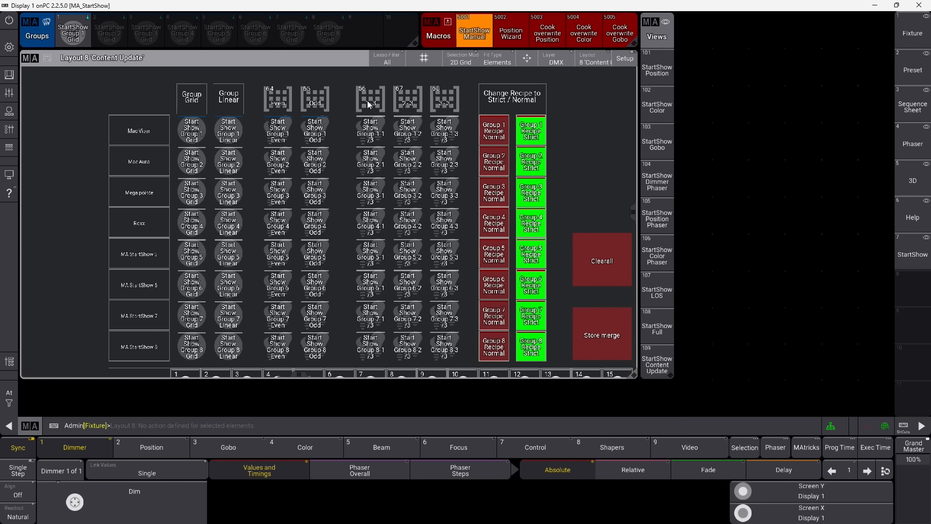
left_click(232, 127)
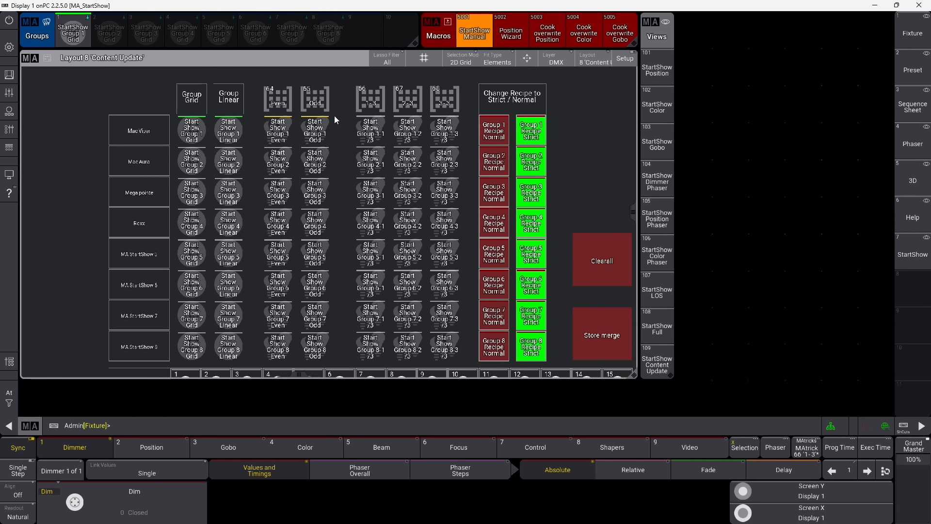
left_click(253, 426)
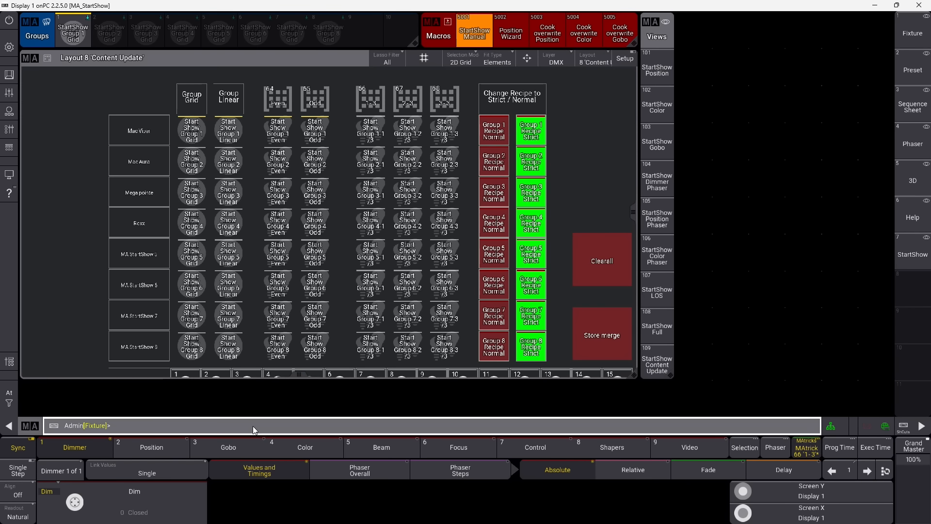
type("s")
left_click(374, 130)
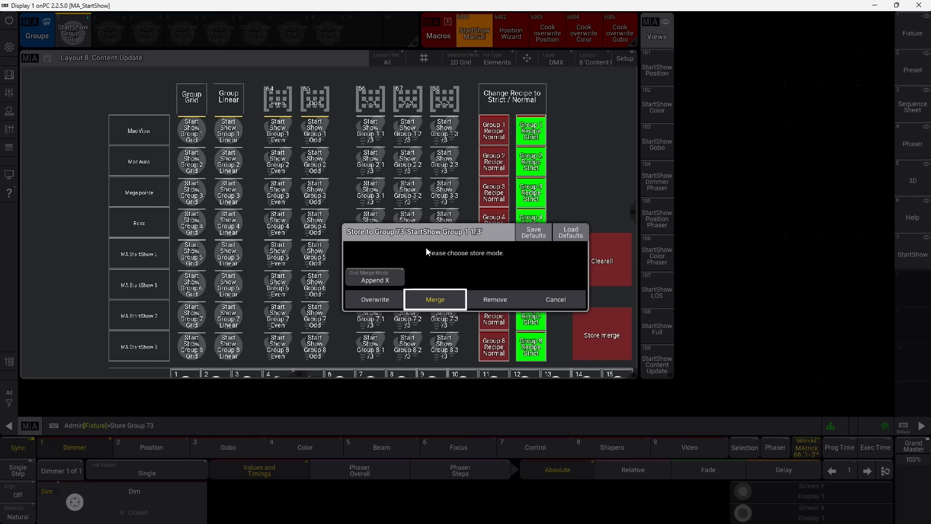
left_click(436, 301)
Apply MAtricks 67 (2-3) to the selection and merge it into StartShow Group 1 2/3.
left_click(406, 106)
left_click(351, 424)
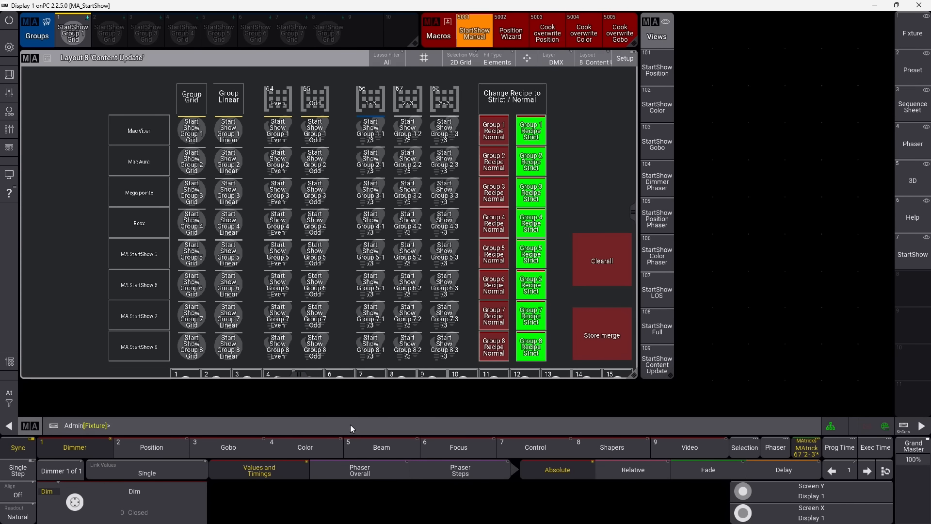
type("s")
left_click(408, 134)
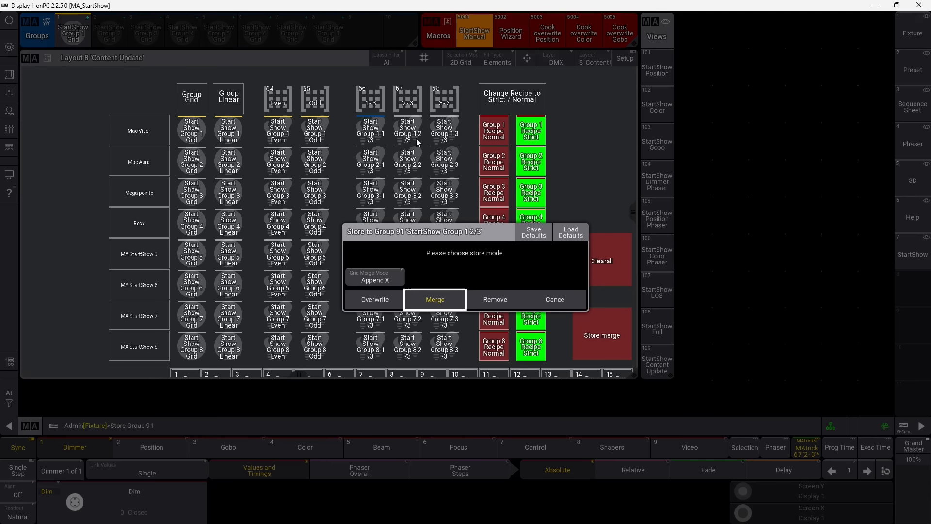
left_click(436, 301)
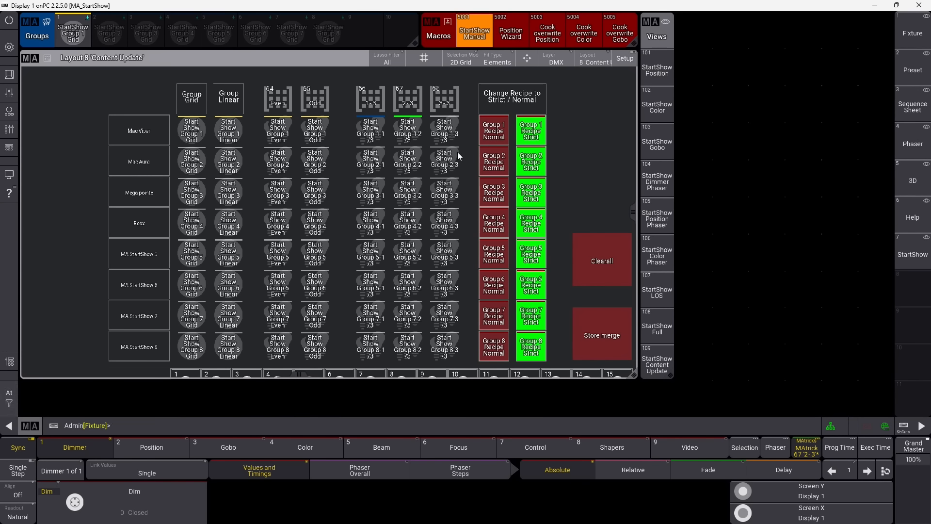
Apply MAtricks 68 (3-3), store the selection into StartShow Group 1 3/3, and clear the programmer.
left_click(438, 95)
left_click(351, 425)
type("s")
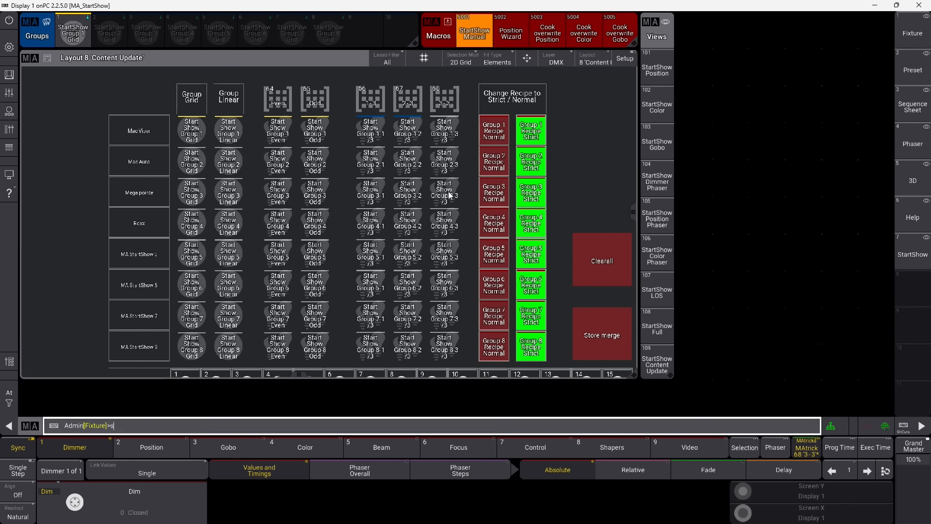
left_click(439, 134)
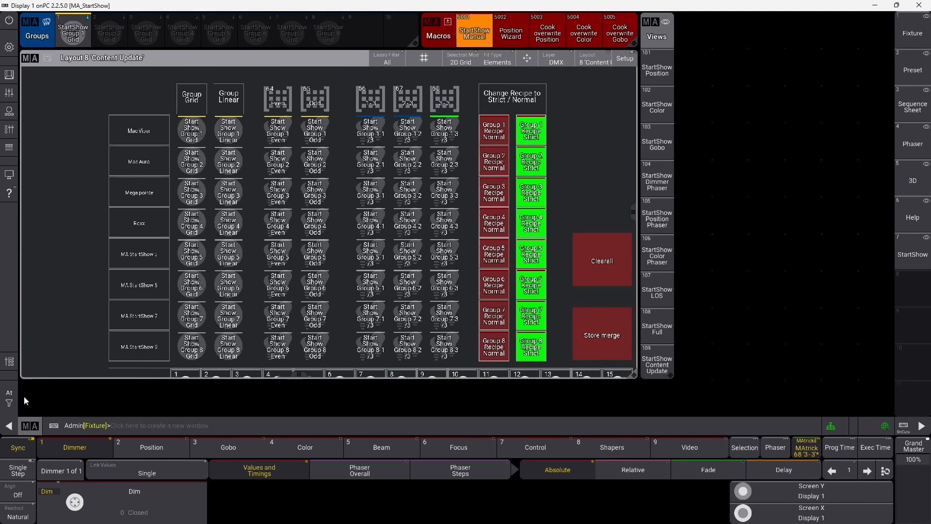
left_click(10, 399)
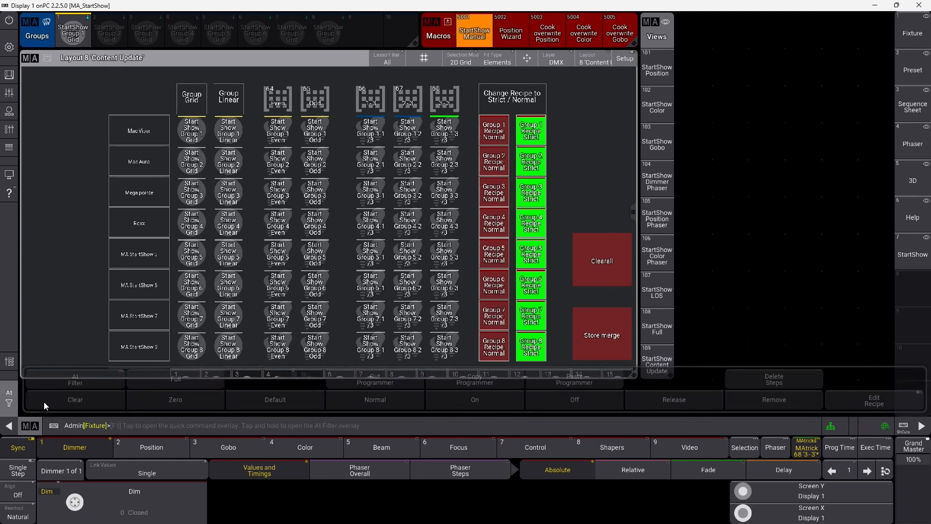
left_click(13, 403)
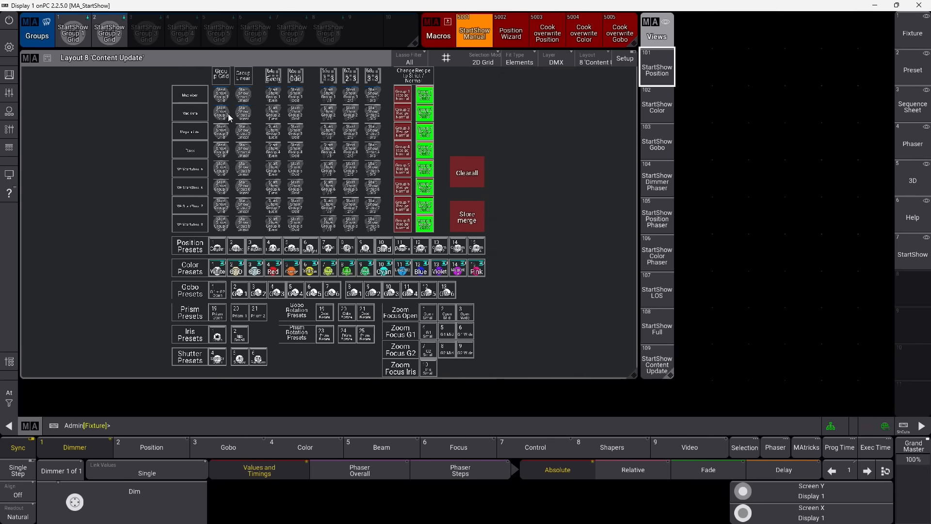
Store the selected fixtures of the third fixture type into StartShow Group 3 Linear.
left_click(467, 216)
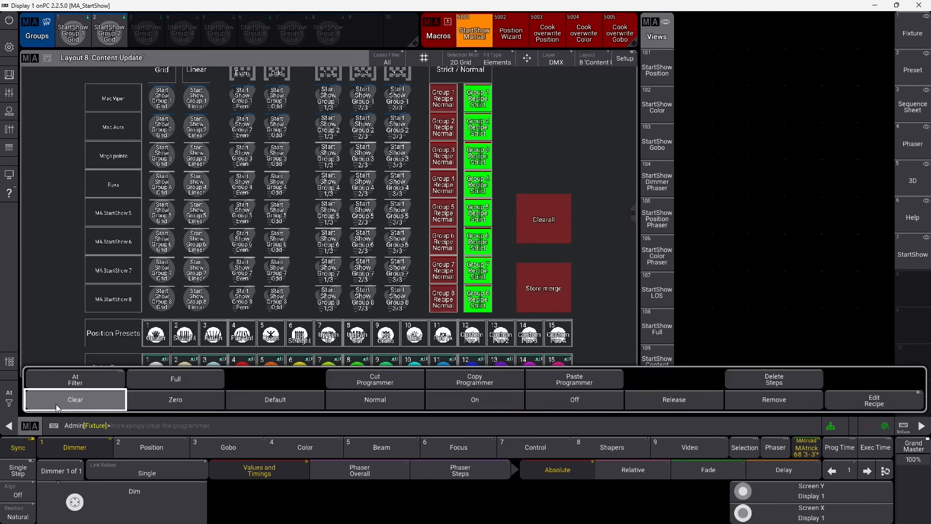
left_click(146, 256)
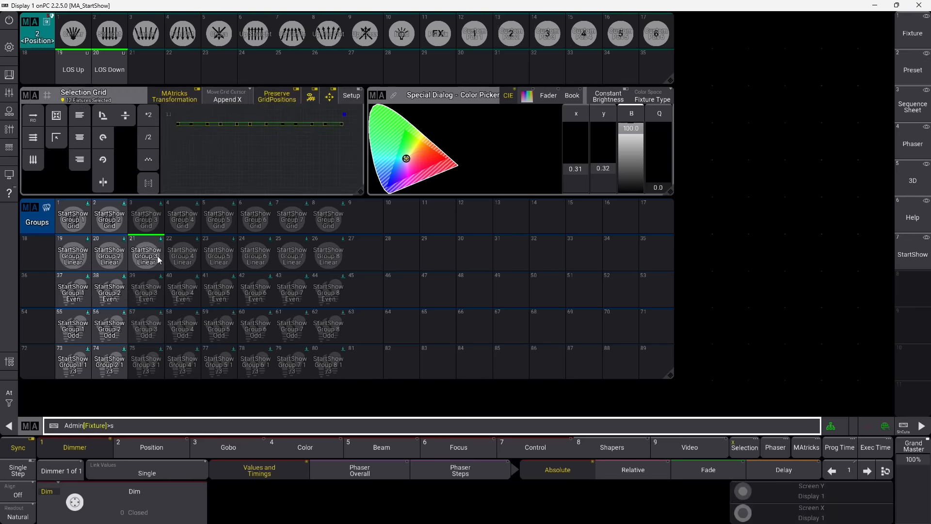
Merge the selection with MAtricks 65 (Odd) into StartShow Group 3 Odd.
left_click(583, 365)
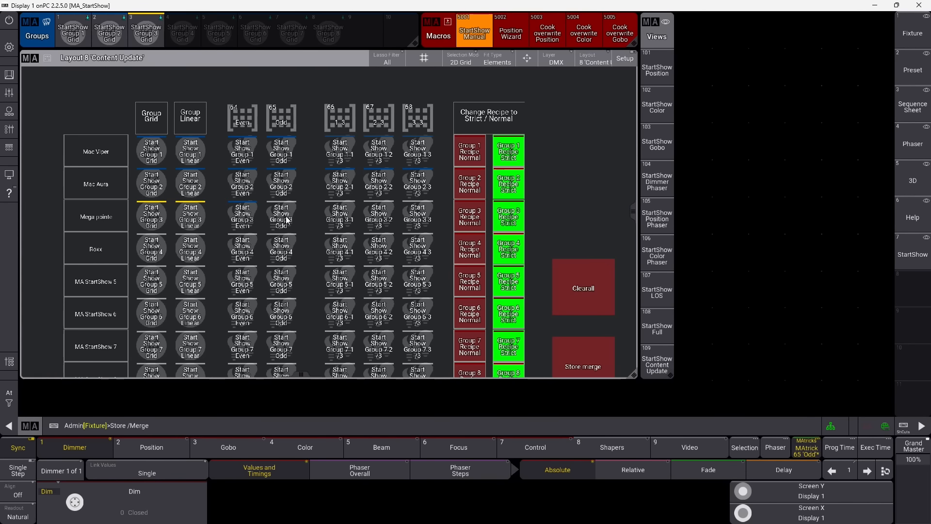
left_click(285, 218)
left_click(175, 426)
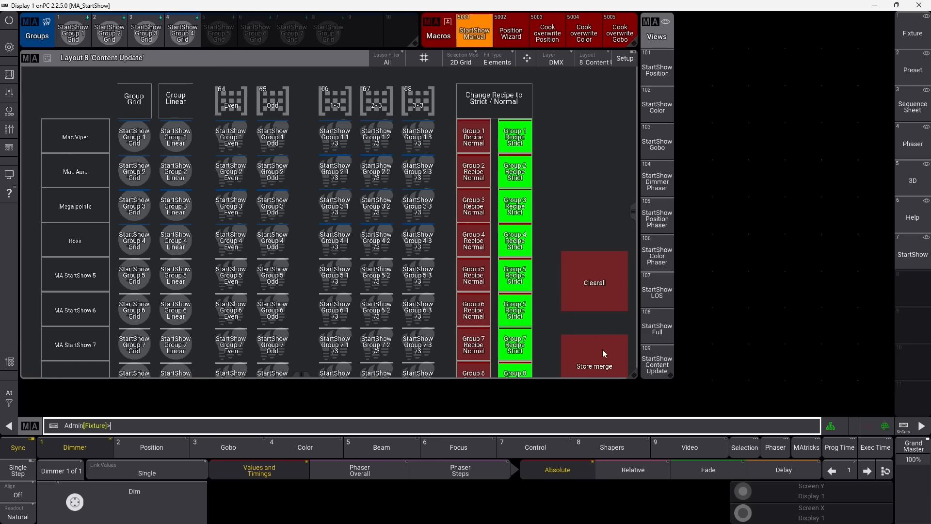
Open the StartShow Content Update view at its preset rows and select StartShow Group 1 Grid.
left_click(656, 367)
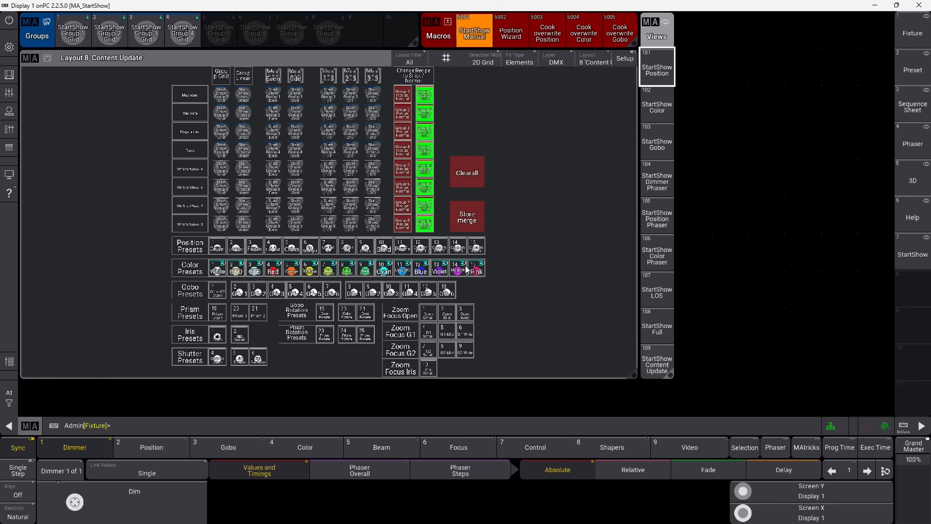
scroll(462, 121, "up", 4)
left_click_drag(536, 248, 560, 117)
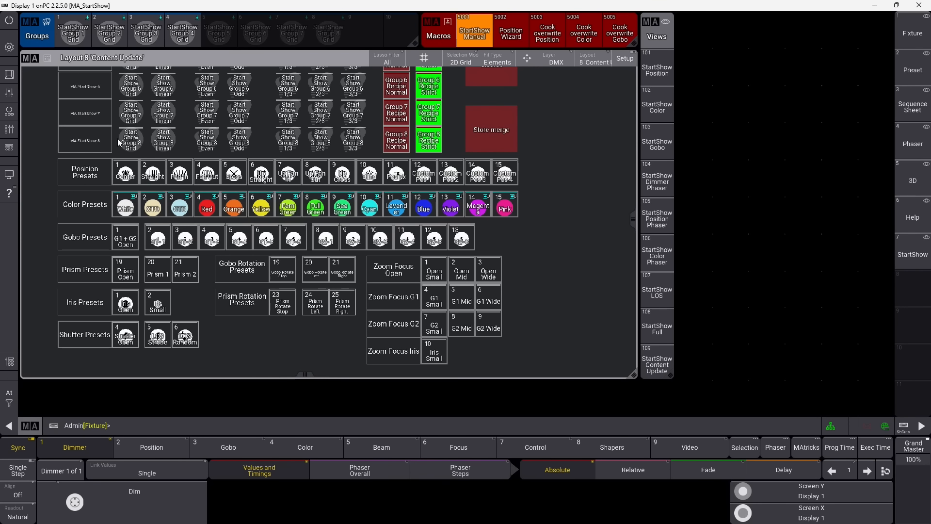
left_click(76, 34)
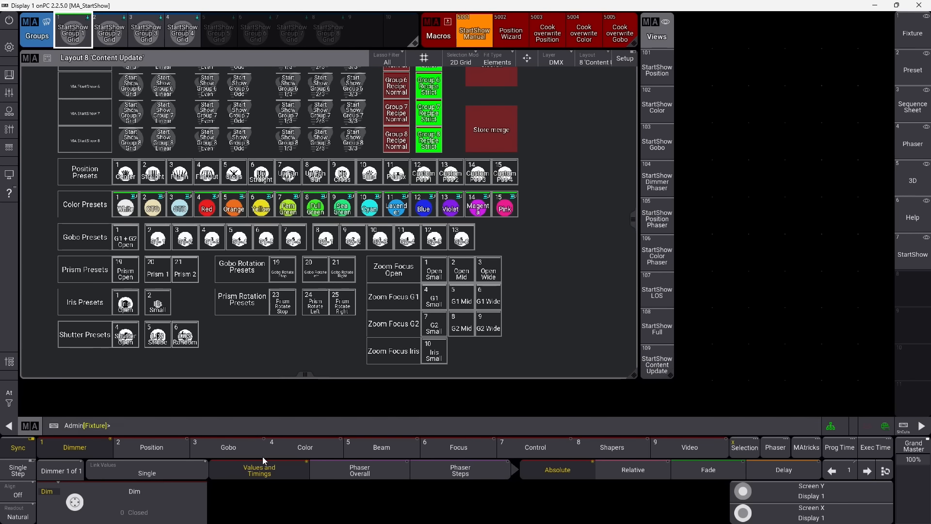
Set the G1 gobo wheel to Open and merge it into gobo preset 1, G1 + G2 Open.
left_click(246, 453)
left_click(204, 509)
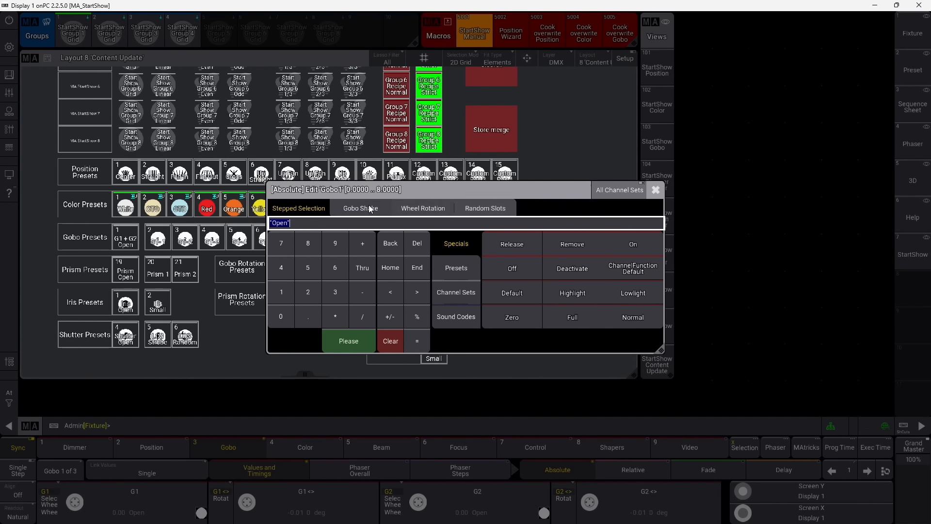
left_click(420, 208)
left_click(488, 209)
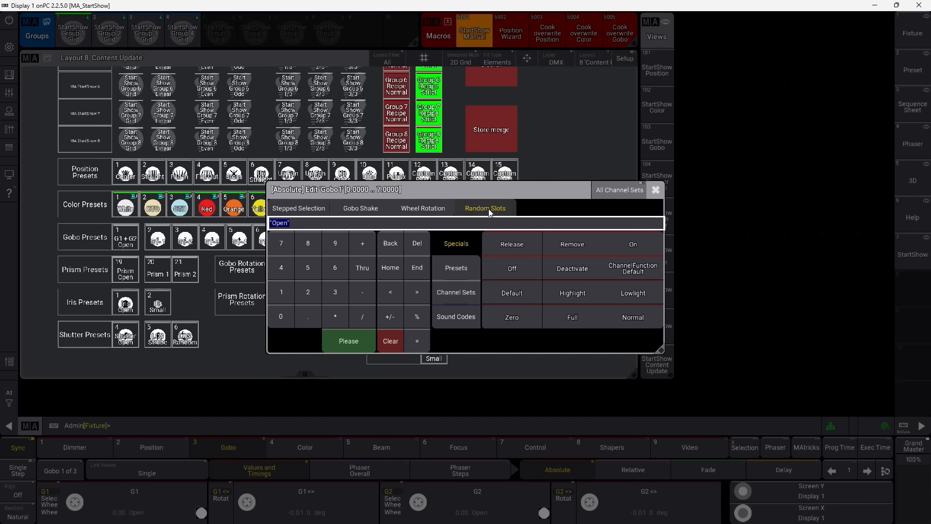
left_click(298, 208)
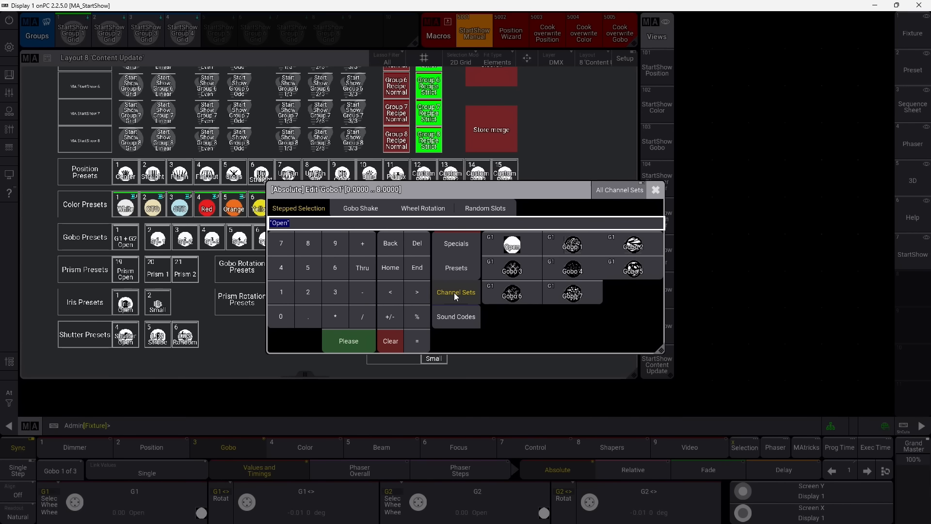
left_click(512, 245)
left_click(324, 427)
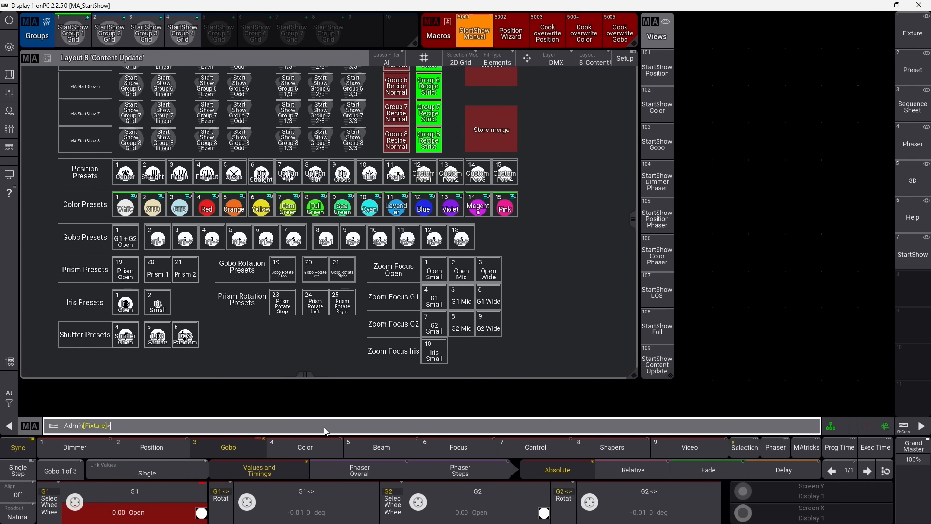
type("s")
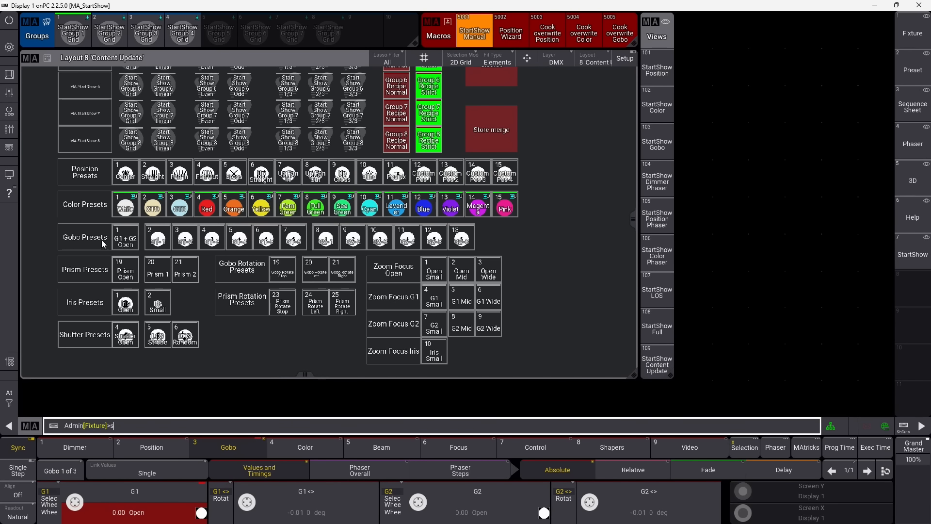
left_click(125, 239)
left_click(431, 301)
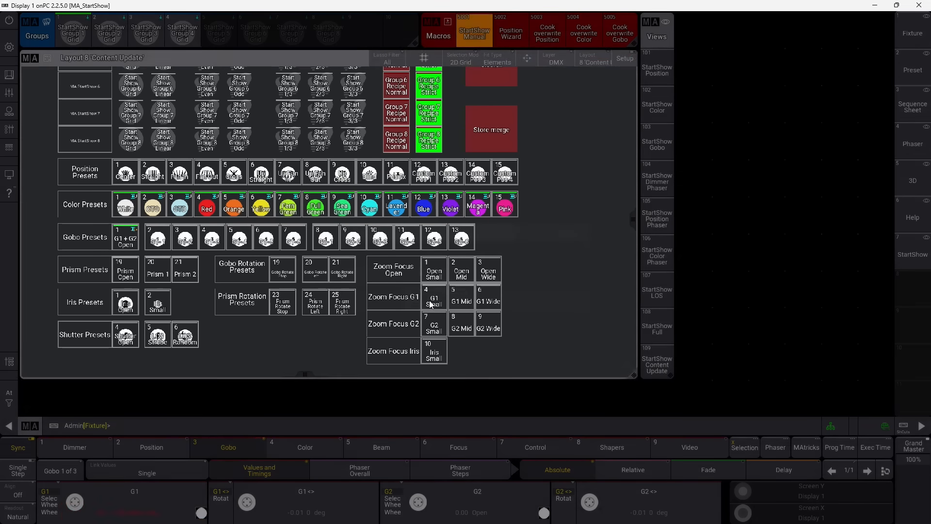
Set the G1 gobo wheel to Gobo 1 and merge it into gobo preset 2, G1-1.
left_click(141, 499)
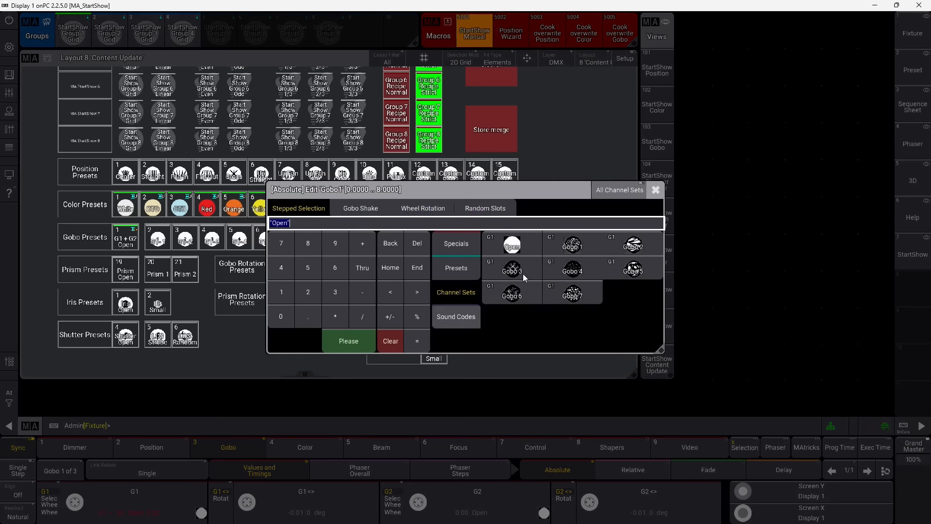
left_click(545, 244)
type("s")
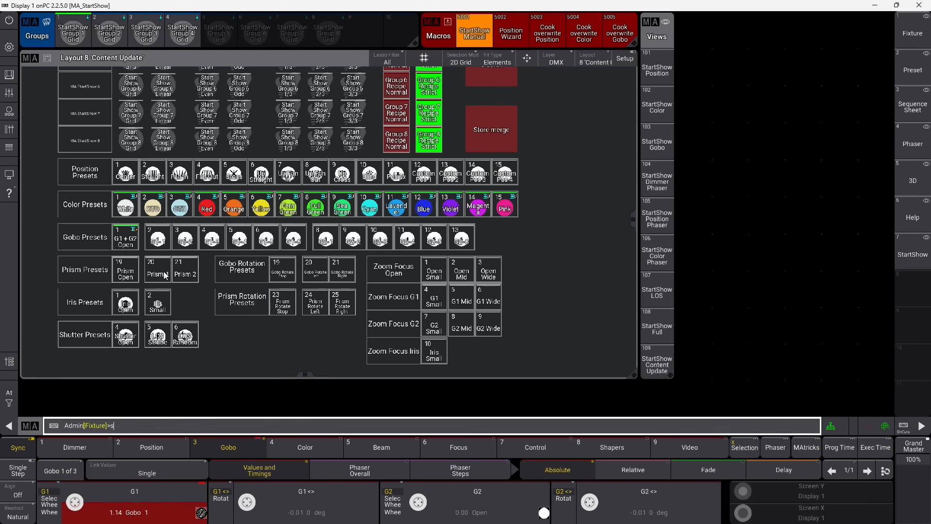
left_click(158, 239)
left_click(433, 300)
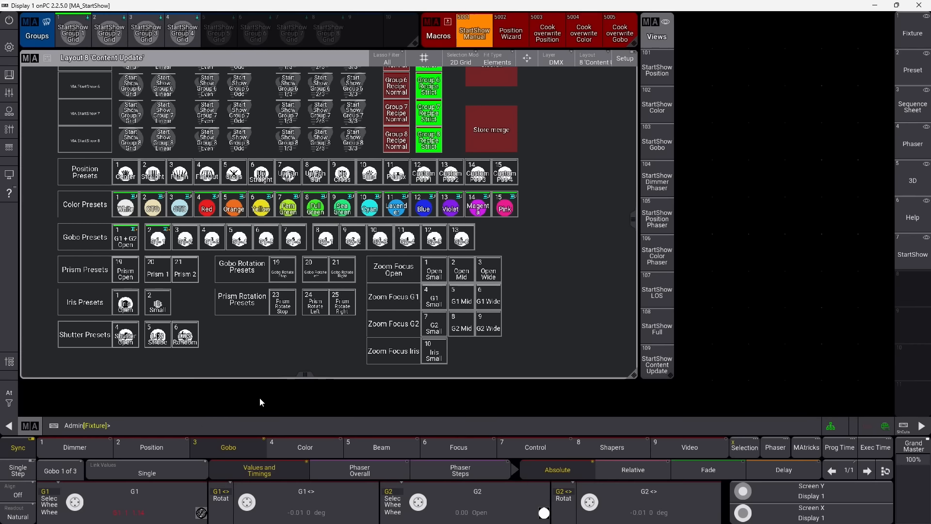
Set the G1 gobo wheel to Gobo 2 and merge it into gobo preset 3, G1-2.
left_click(136, 499)
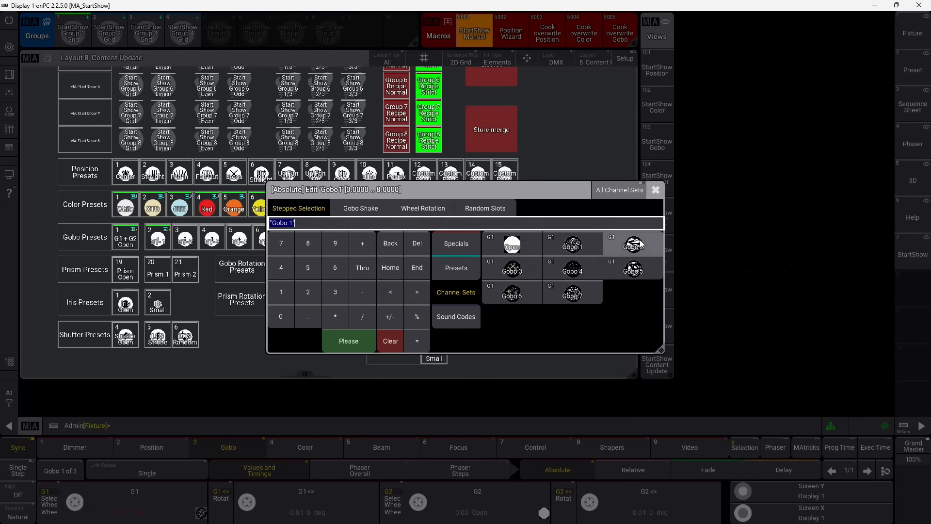
left_click(641, 243)
left_click(255, 423)
left_click(233, 424)
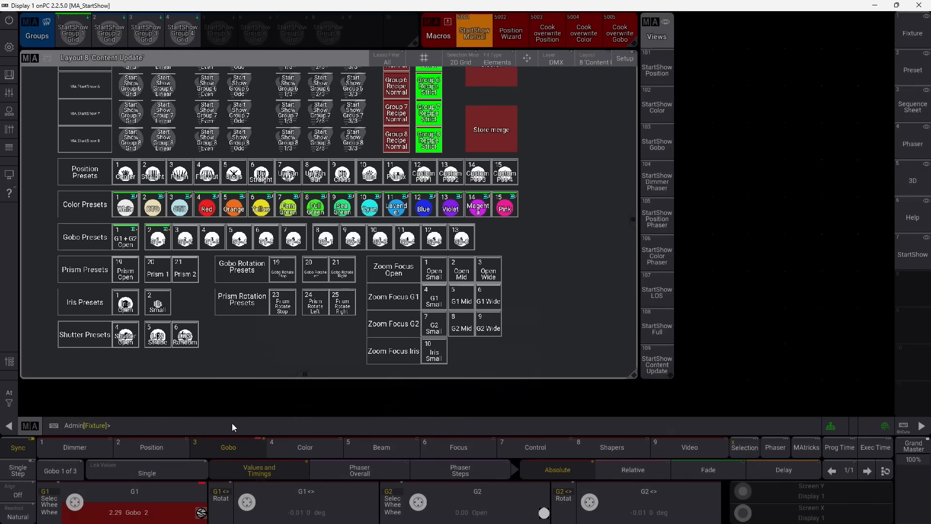
left_click(231, 425)
type("s")
left_click(185, 237)
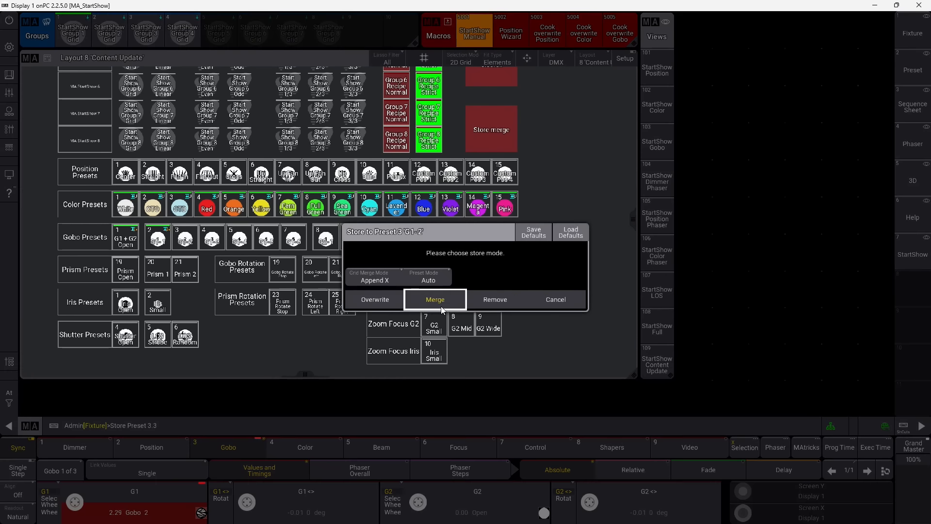
left_click(442, 307)
Set the G1 gobo wheel to Gobo 3, merge it into gobo preset 4, G1-3, and clear the programmer.
left_click(165, 504)
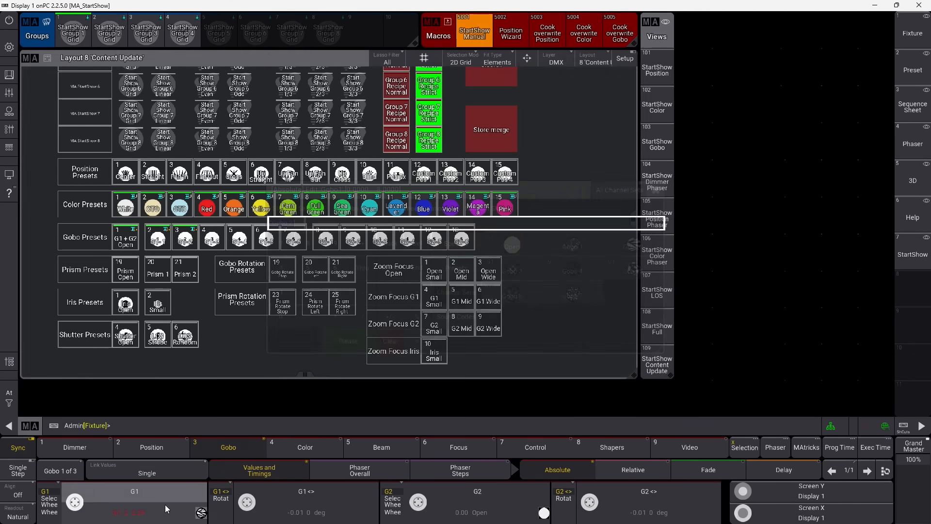
left_click(582, 258)
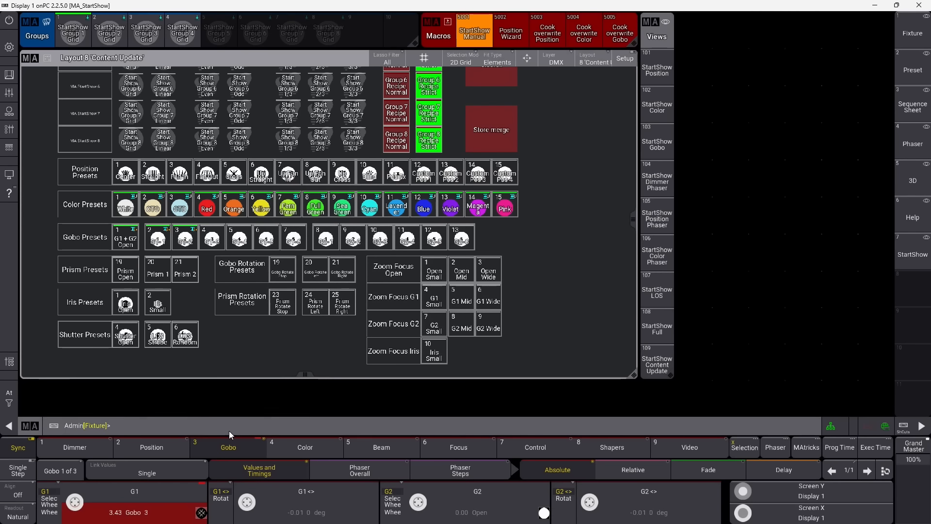
left_click(230, 426)
type("s")
left_click(212, 239)
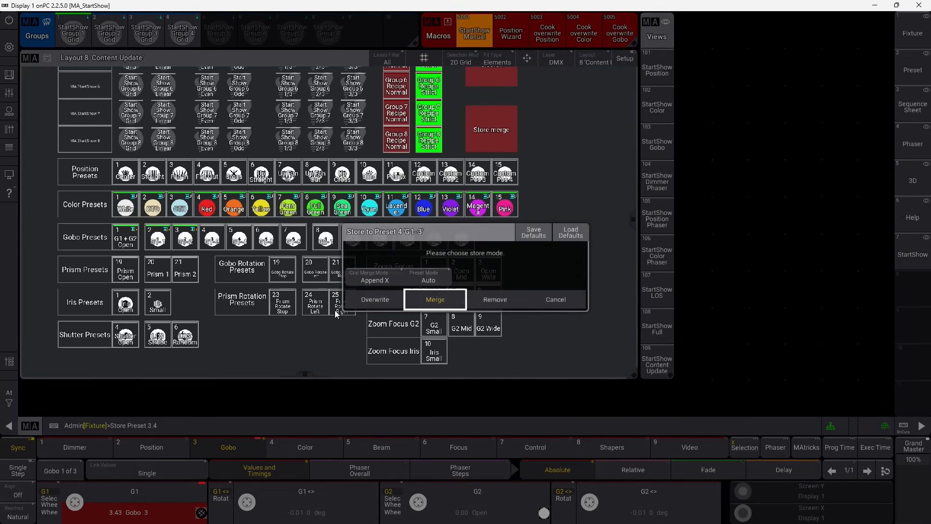
left_click(441, 303)
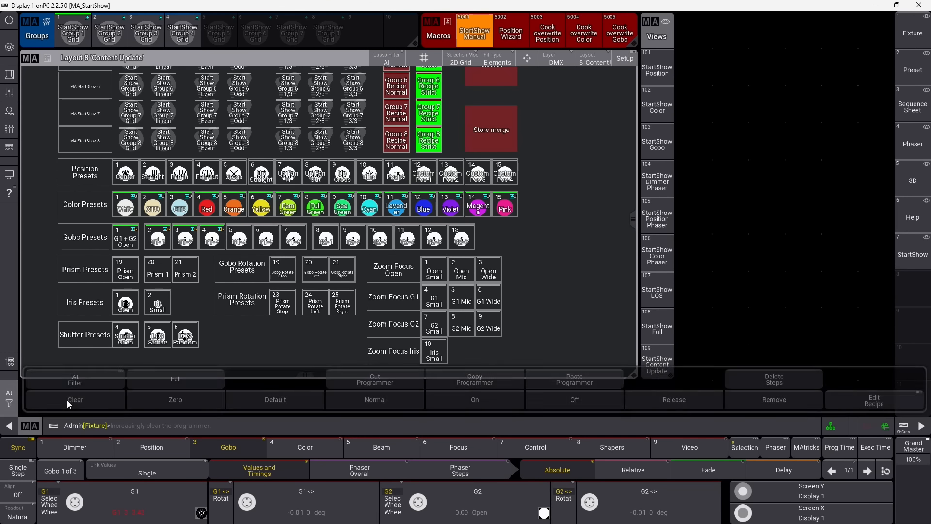
left_click(69, 404)
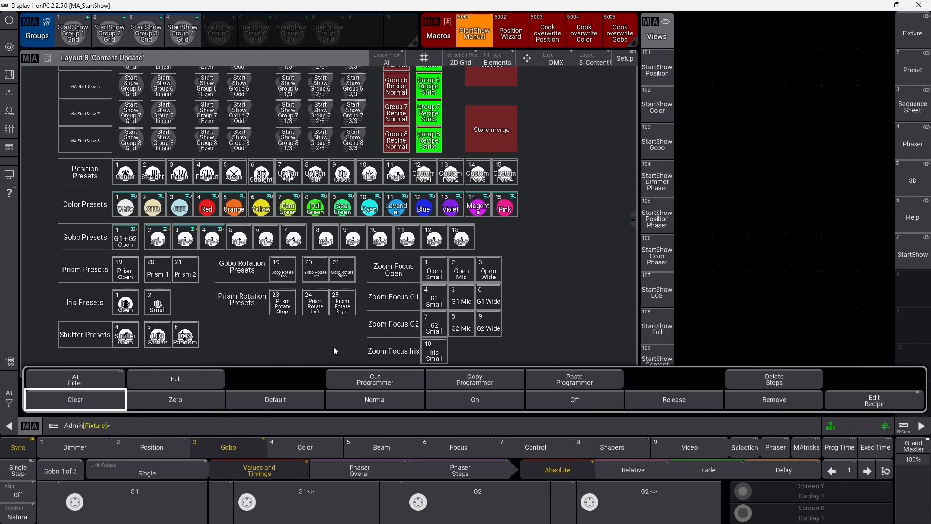
Set the iris of StartShow Group 1 Grid to Closed and merge it into iris preset 2, Iris Small.
left_click(144, 426)
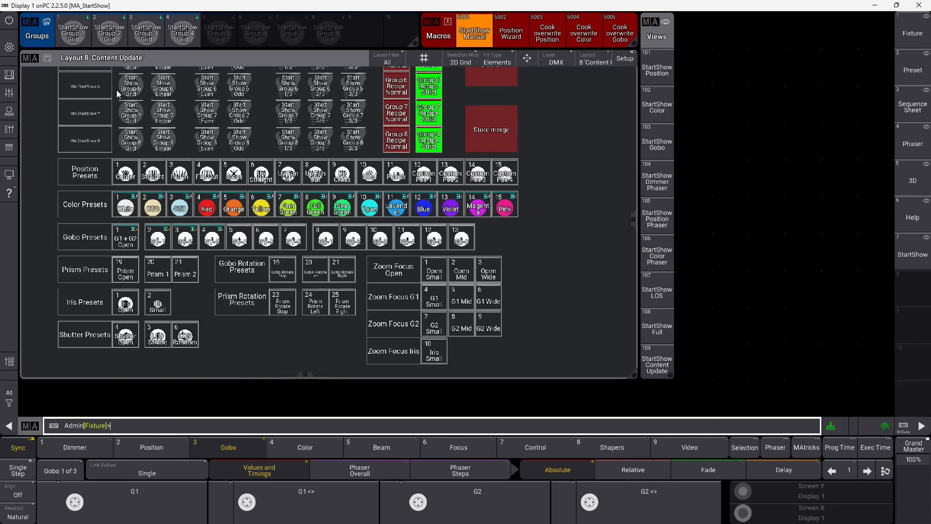
left_click(73, 30)
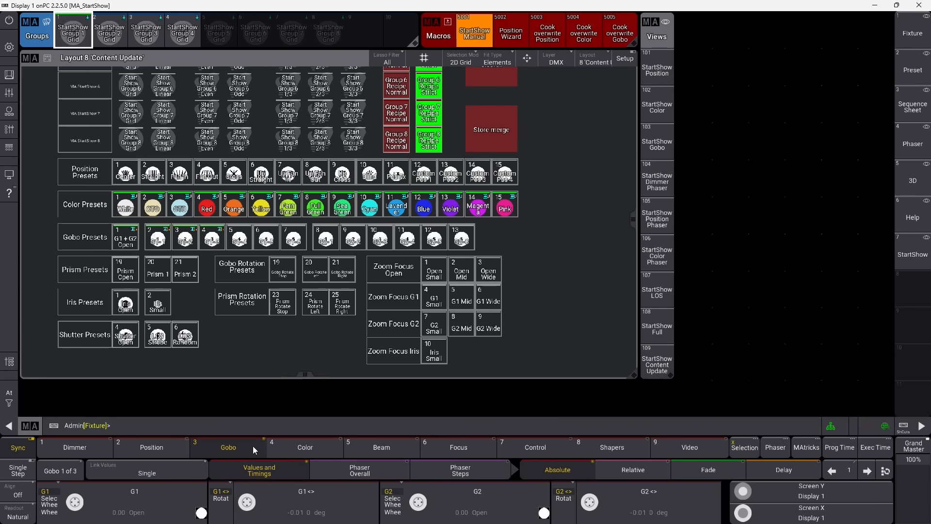
left_click(376, 445)
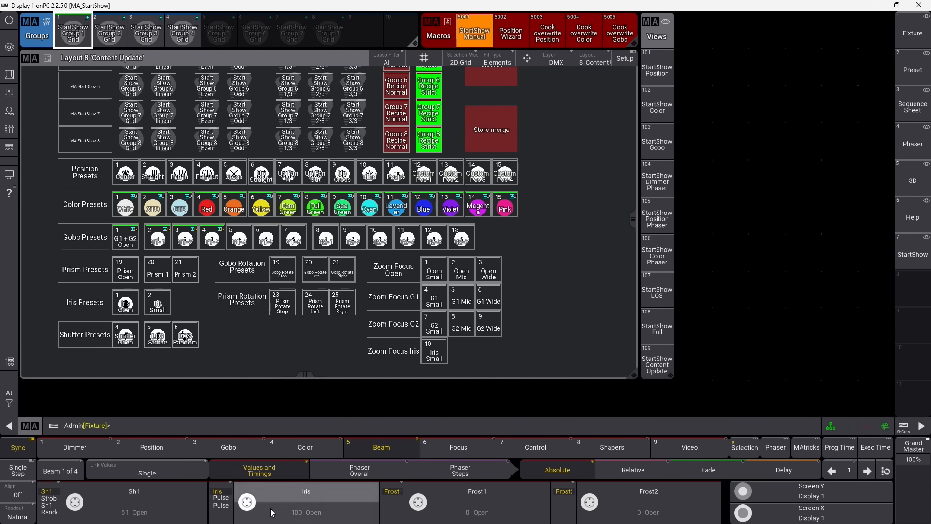
left_click(302, 512)
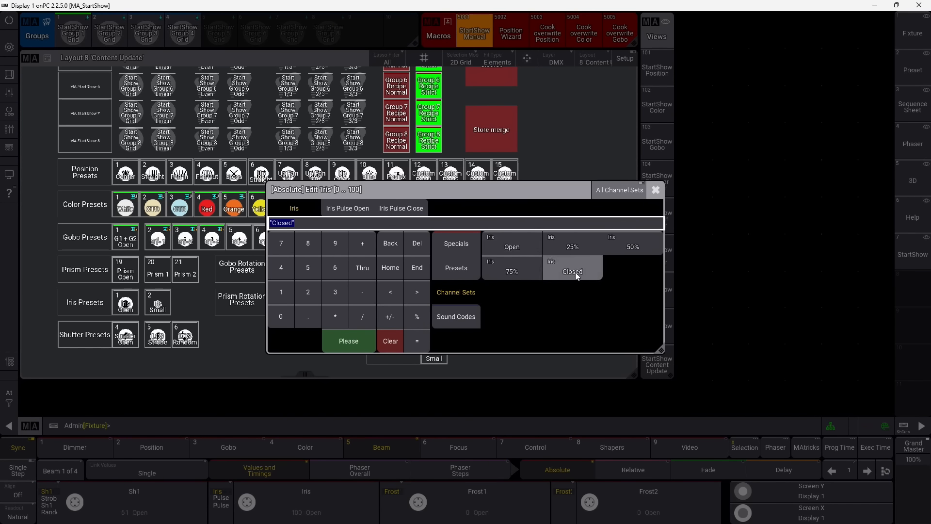
left_click(573, 271)
left_click(189, 429)
type("s")
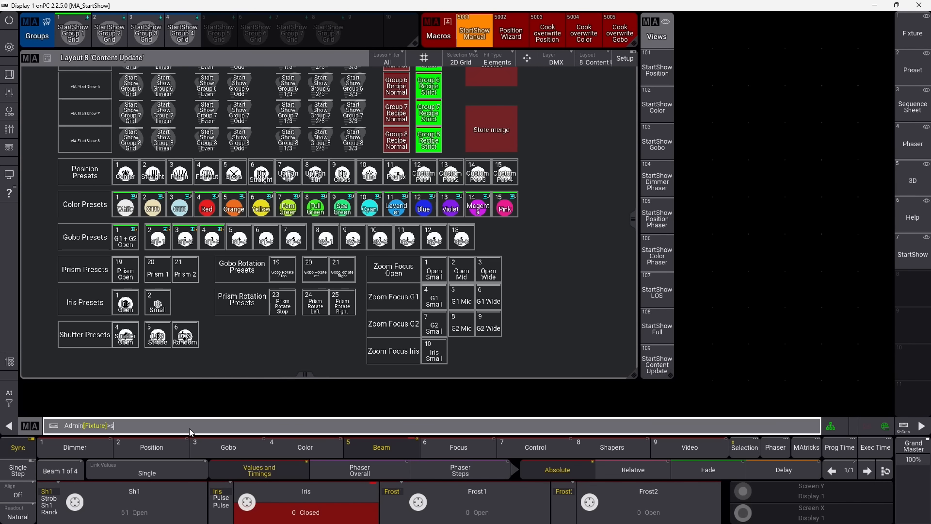
left_click(158, 305)
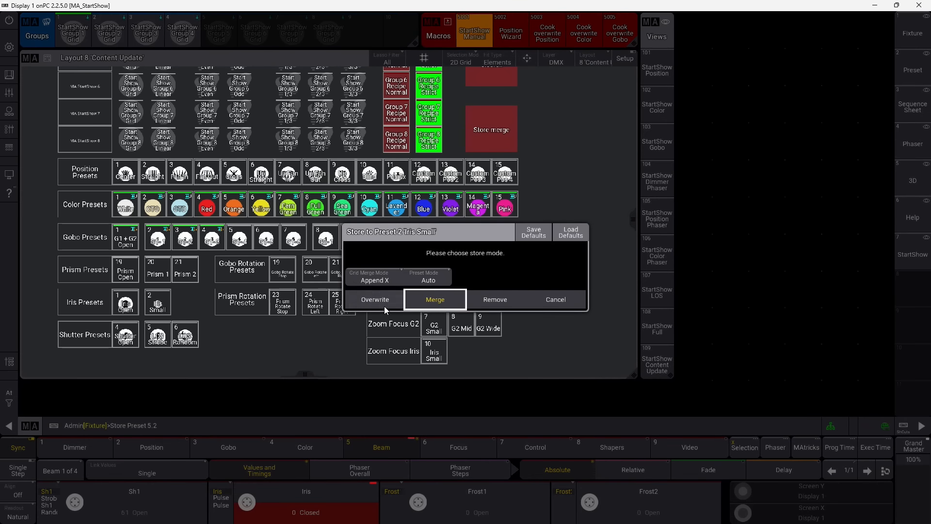
left_click(451, 299)
Set the iris to Open and merge it into iris preset 1, Iris Open.
left_click(308, 509)
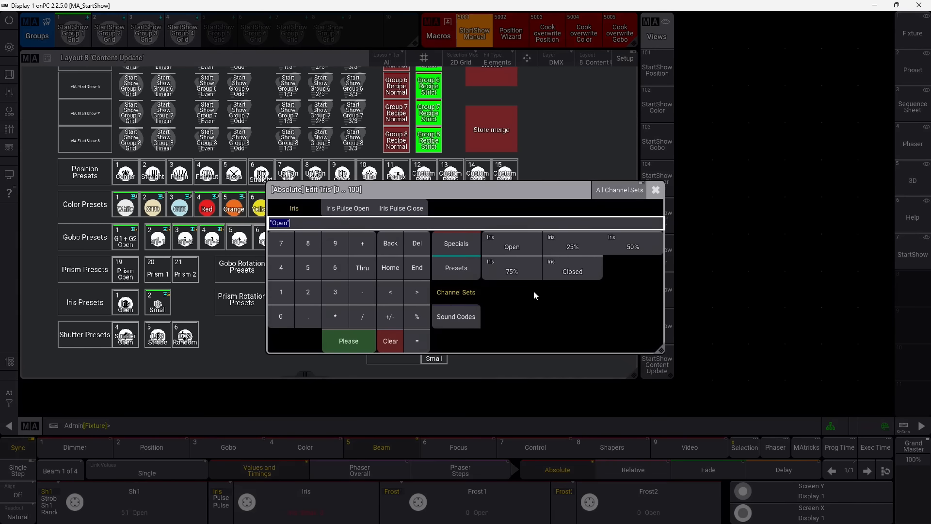
left_click(502, 251)
left_click(196, 429)
type("s")
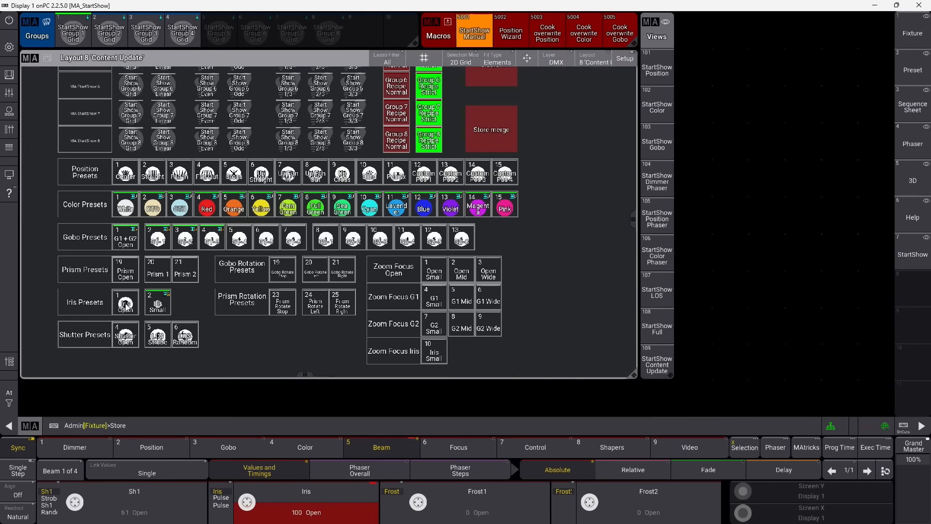
left_click(126, 305)
left_click(408, 299)
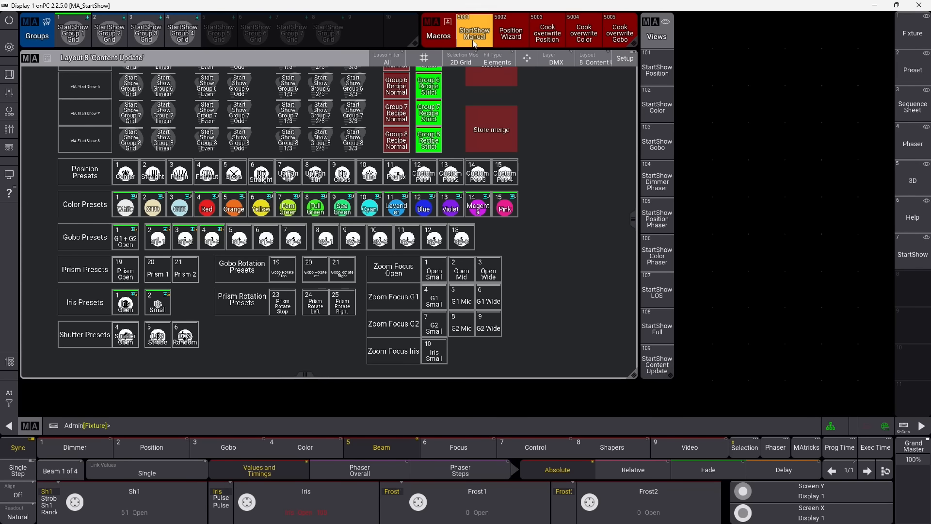
Run the StartShow Manual macro, read its instructions for Steps 1 through 4, and leave it at Step 4.
left_click(478, 34)
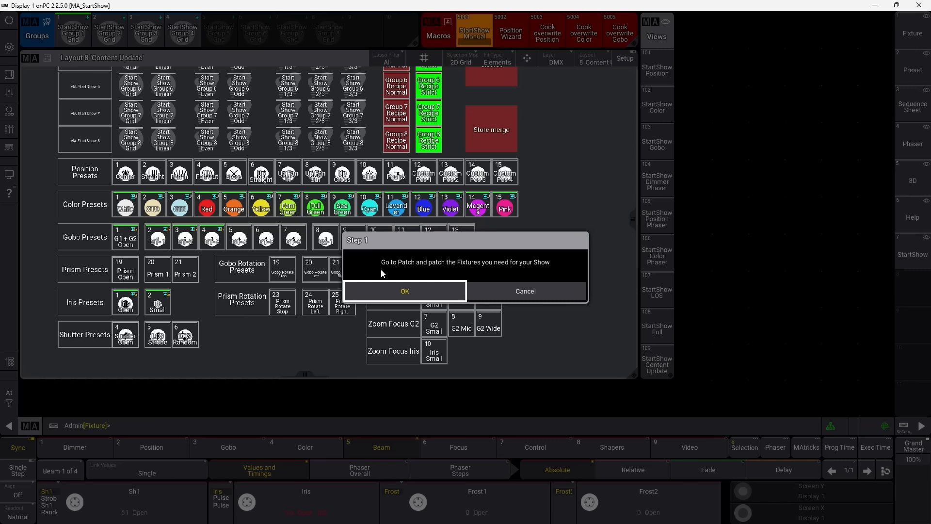
left_click(452, 288)
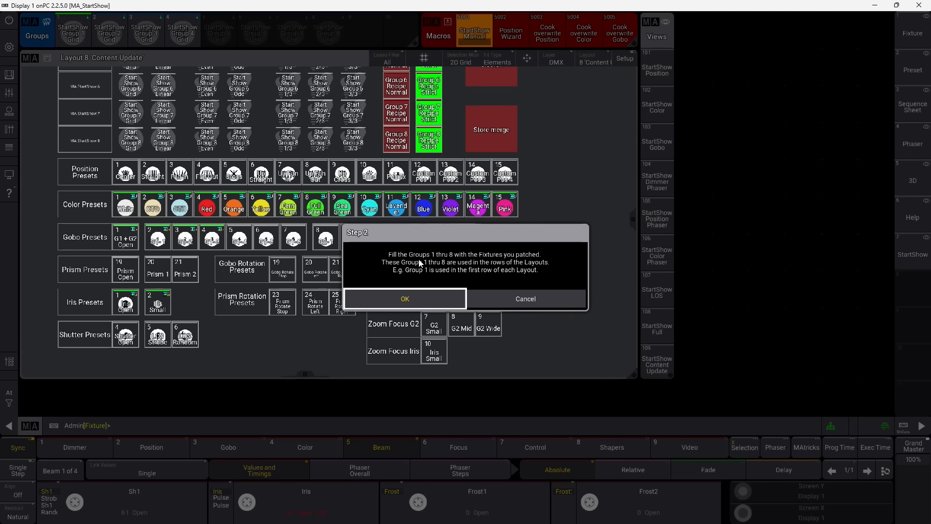
left_click(442, 295)
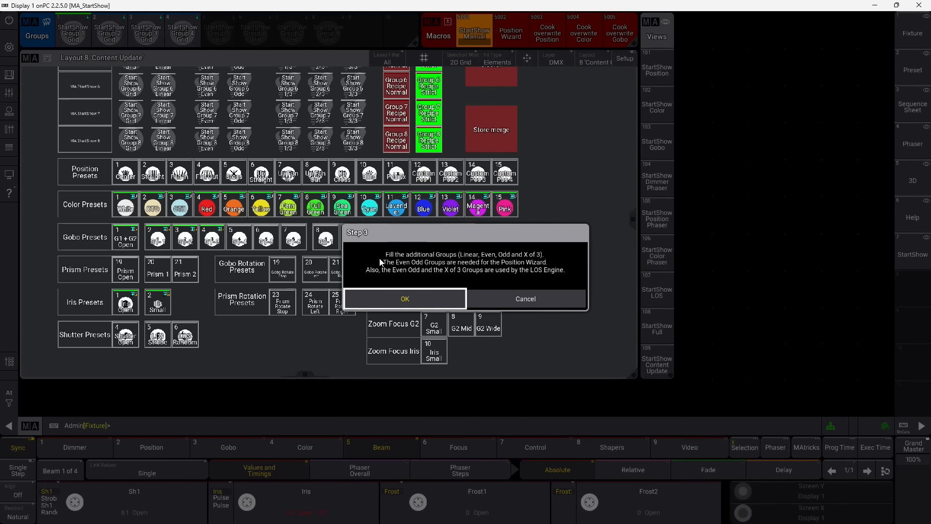
left_click(450, 299)
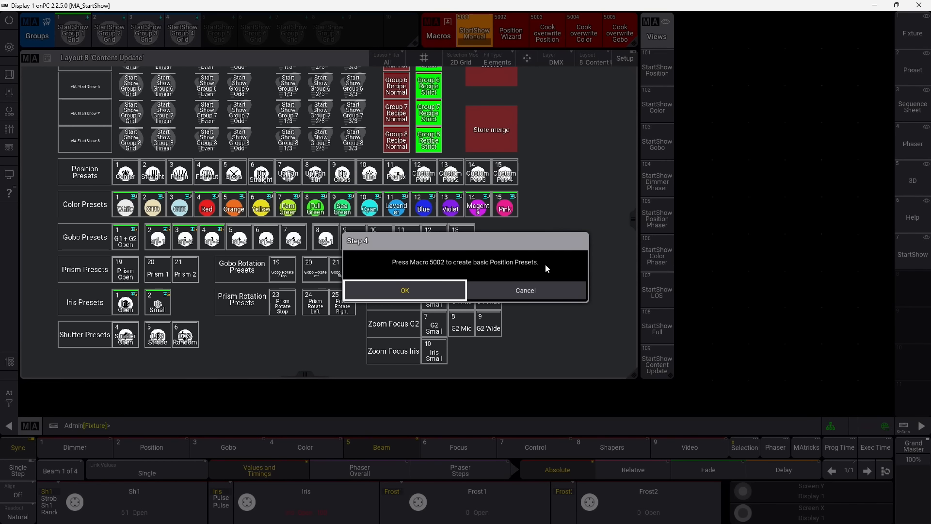
left_click(523, 287)
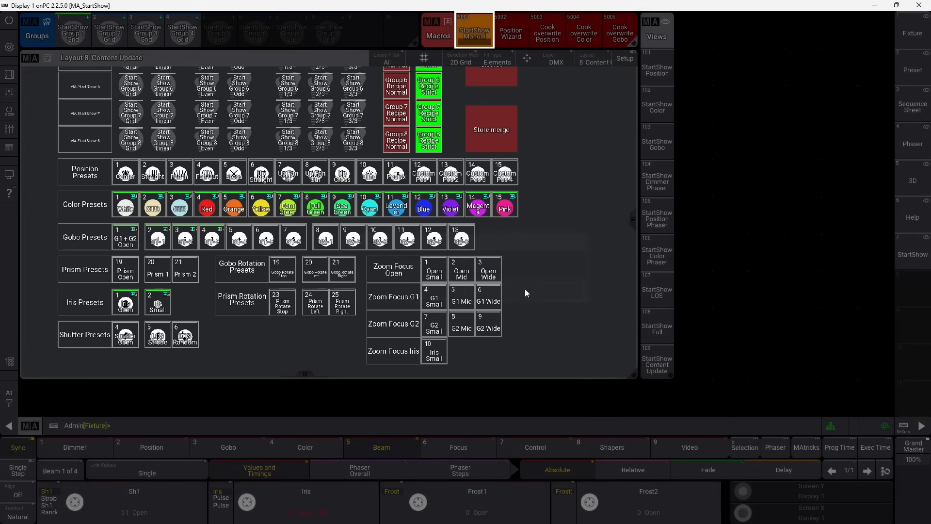
Run macro 5002, Position Wizard, to create the basic position presets, confirming that existing positions are overwritten.
left_click(512, 35)
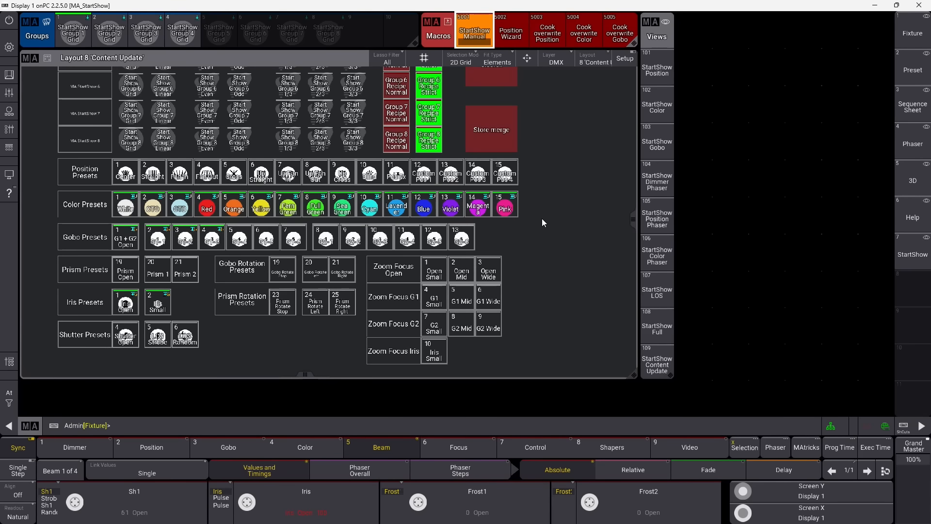
scroll(548, 233, "down", 4)
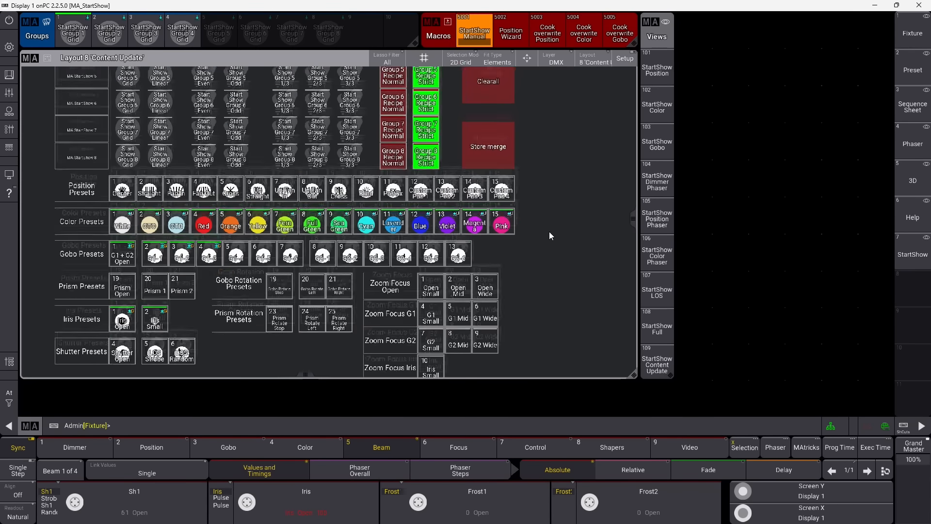
left_click_drag(559, 246, 528, 247)
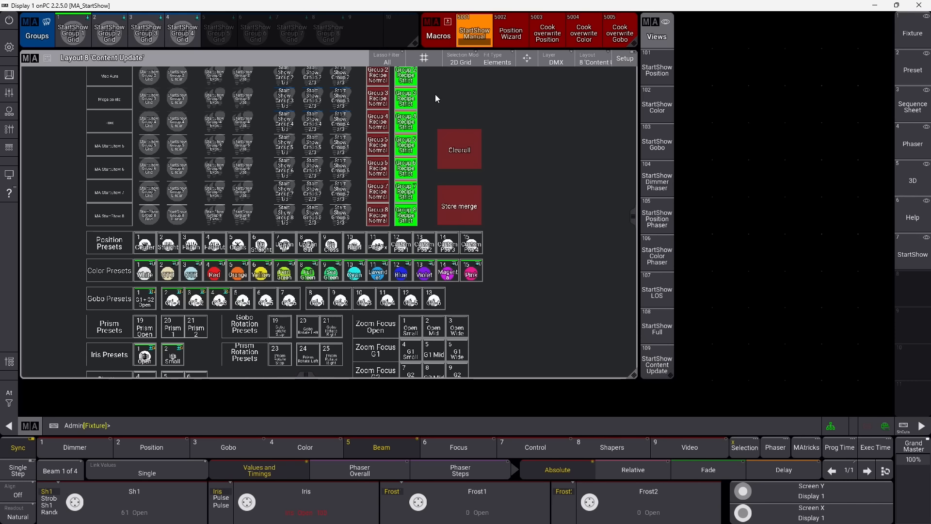
left_click(510, 37)
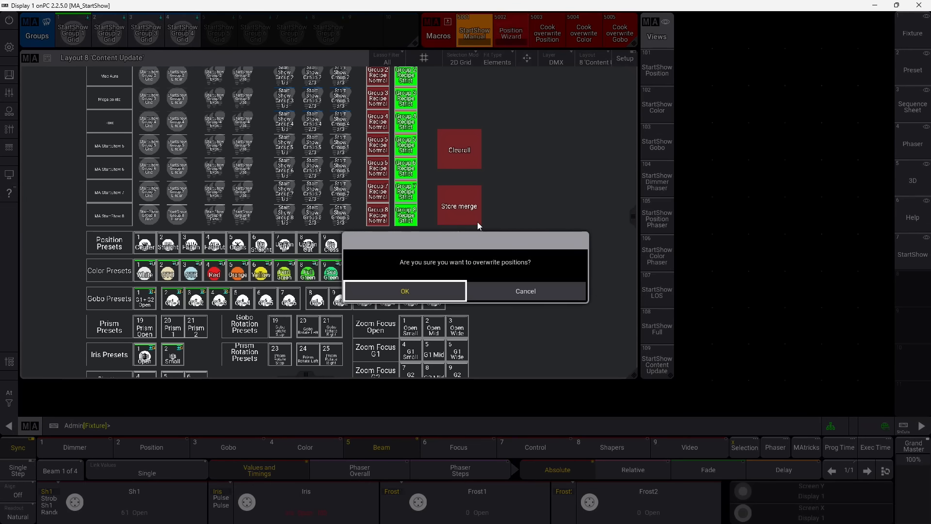
left_click(422, 290)
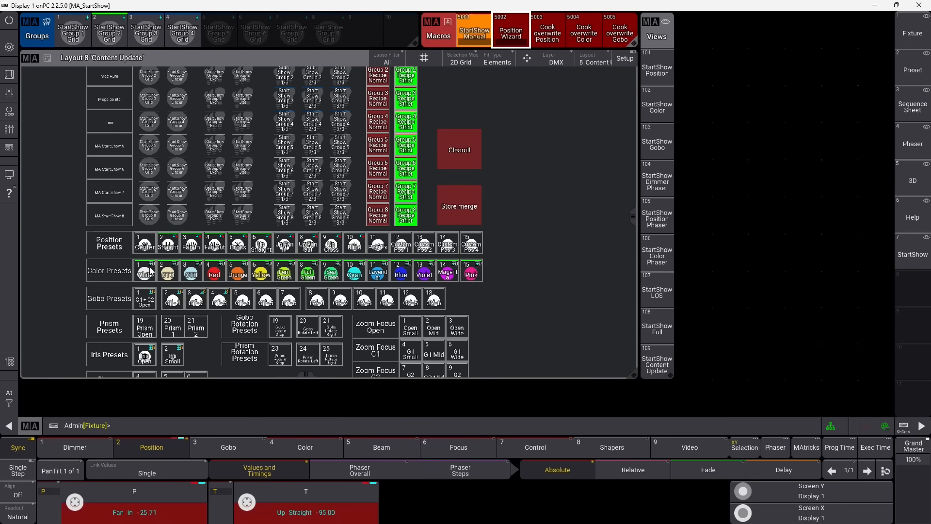
left_click(309, 250)
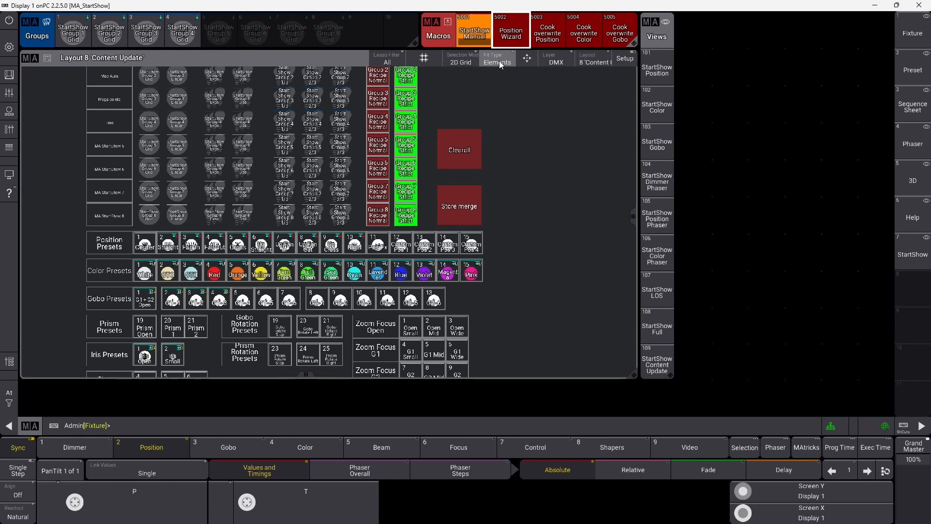
Open macro 5002, Position Wizard, for editing and examine the pan, tilt and preset-storing commands in its lines.
right_click(511, 31)
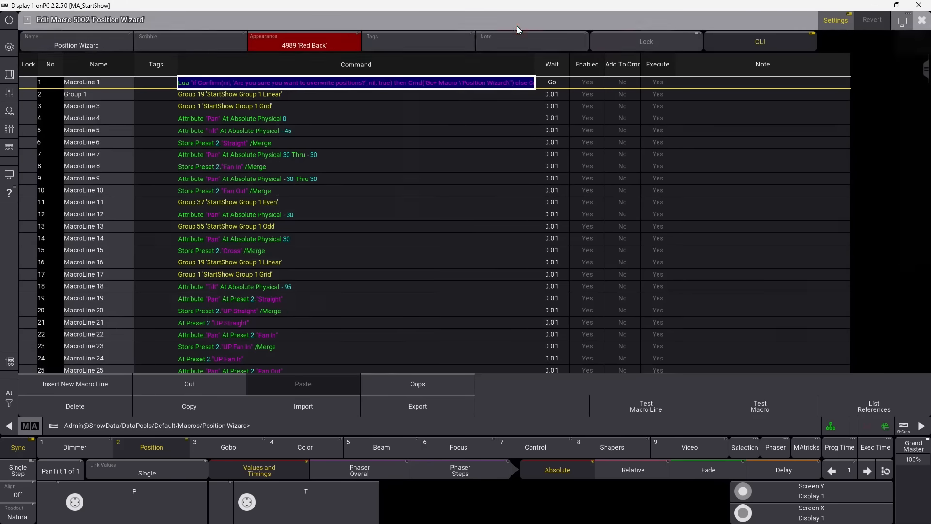
scroll(252, 182, "down", 16)
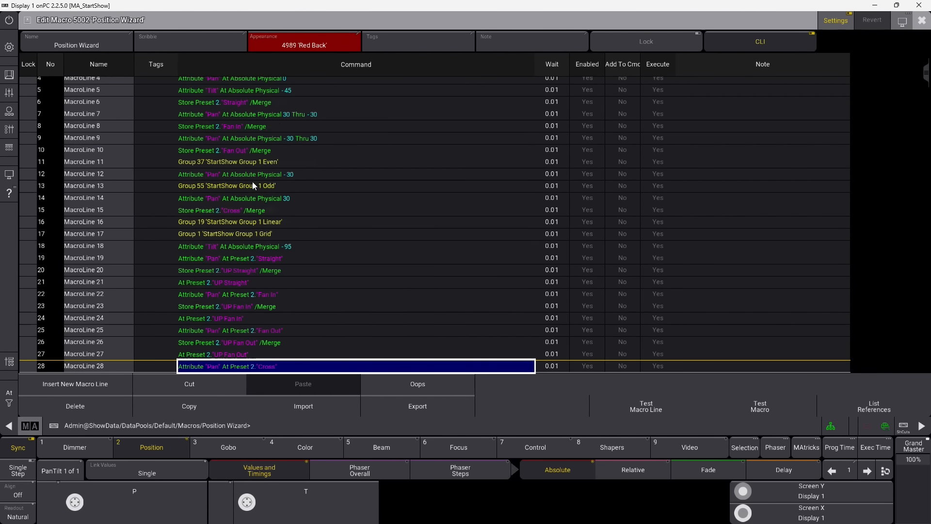
scroll(254, 179, "down", 5)
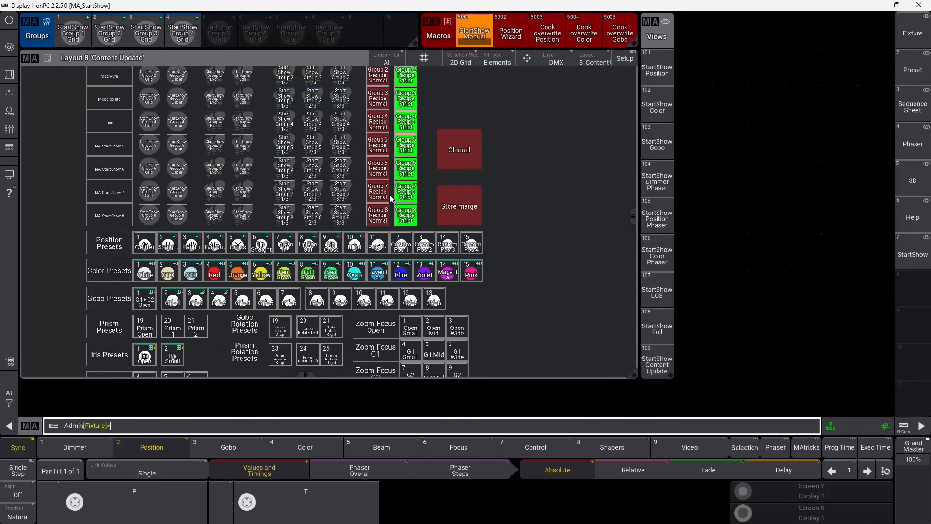
Add a 3D Viewer window in the empty area beside the Views pool of the Content Update screen.
left_click_drag(544, 184, 546, 238)
scroll(311, 135, "up", 1)
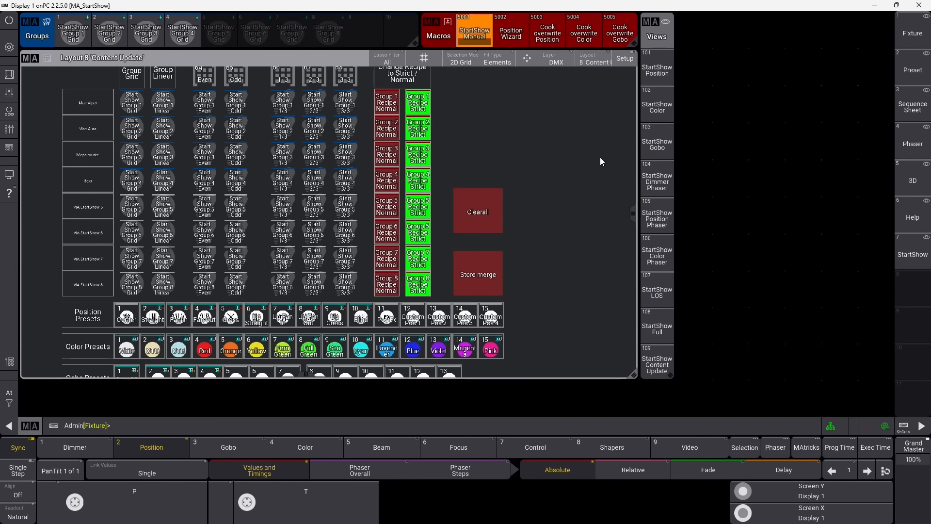
left_click_drag(680, 18, 890, 194)
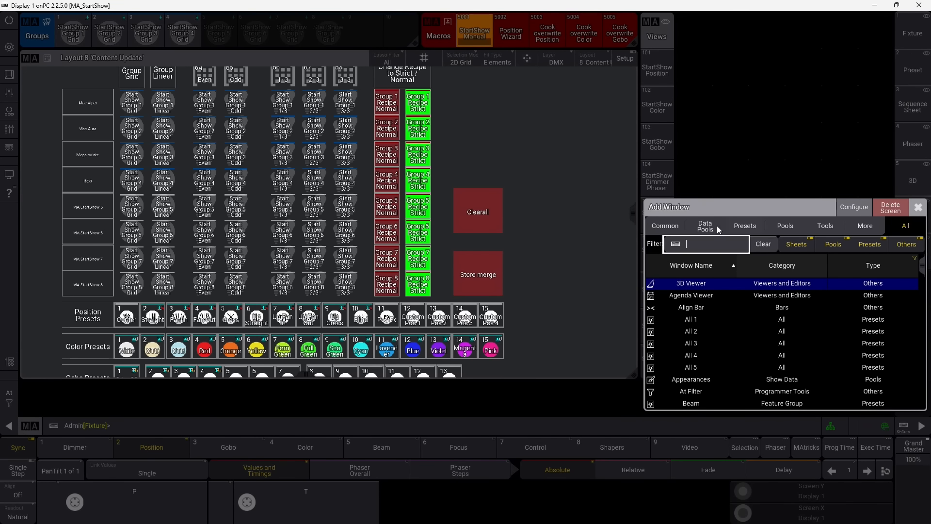
left_click(669, 226)
left_click(755, 247)
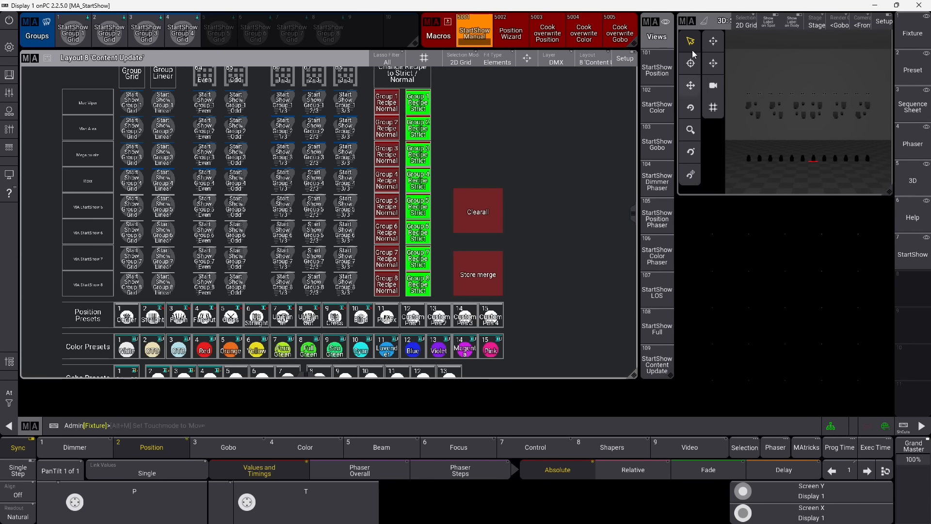
Store the current window arrangement of Internal 1 into view 109, StartShow Content Update.
right_click(917, 257)
left_click(781, 309)
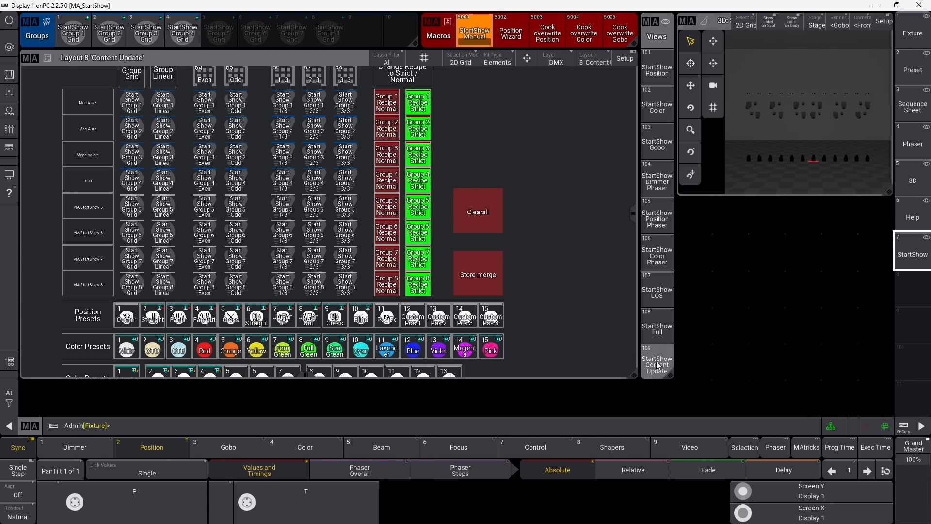
right_click(657, 367)
left_click(630, 334)
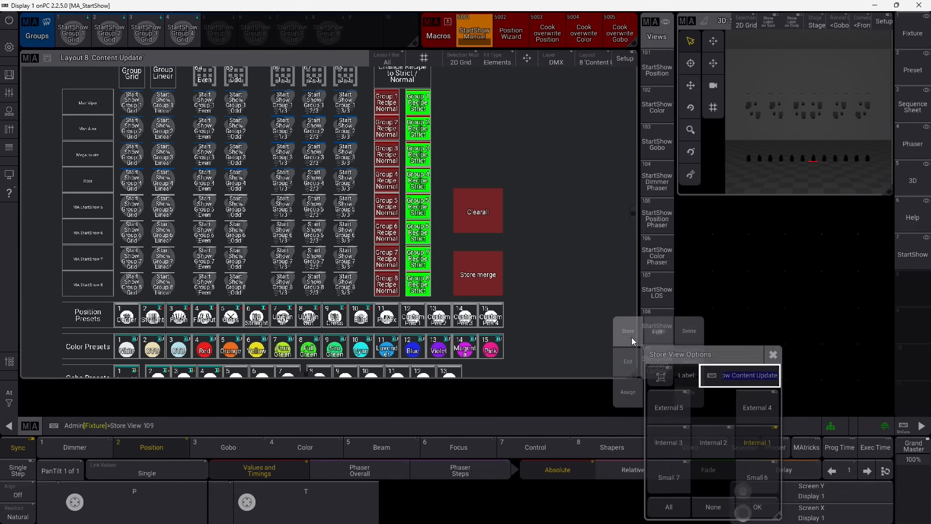
left_click(757, 507)
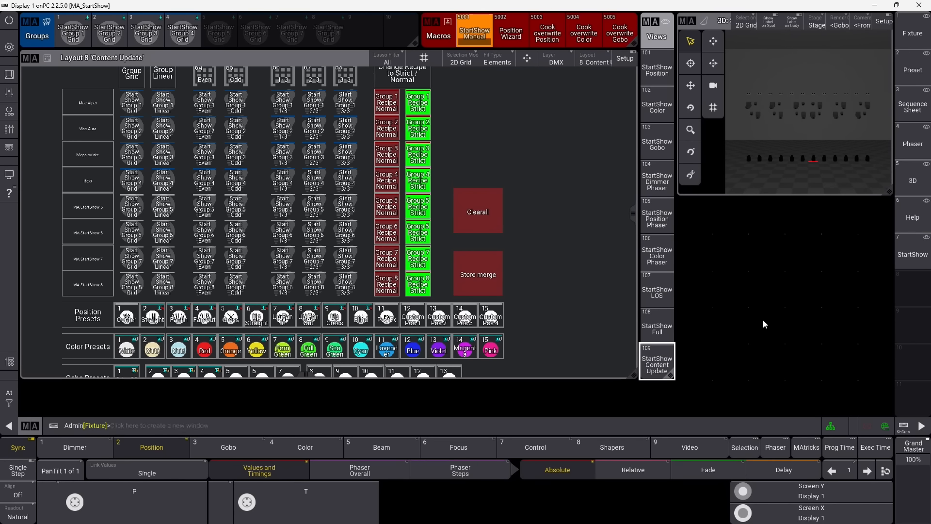
Add a 3D Viewer window to the StartShow Full arrangement and store it into view 108, StartShow Full.
left_click(666, 332)
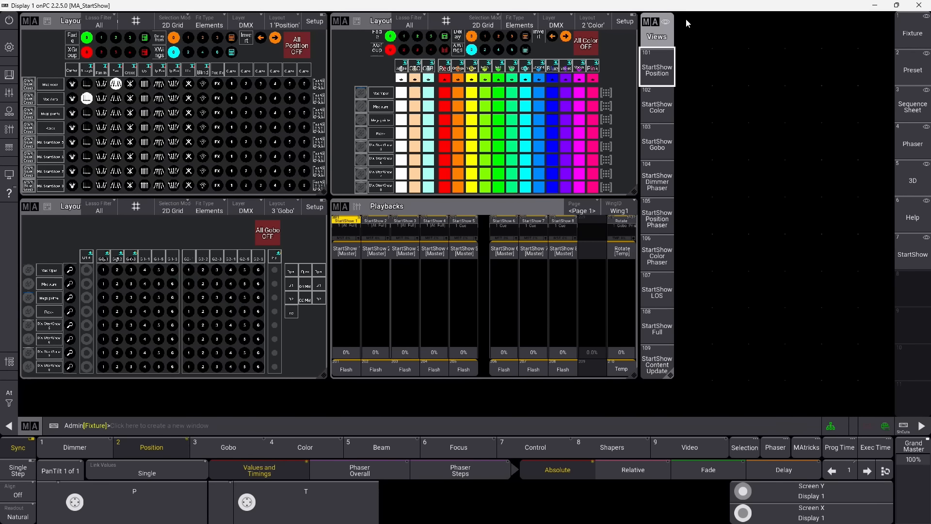
left_click_drag(677, 16, 891, 233)
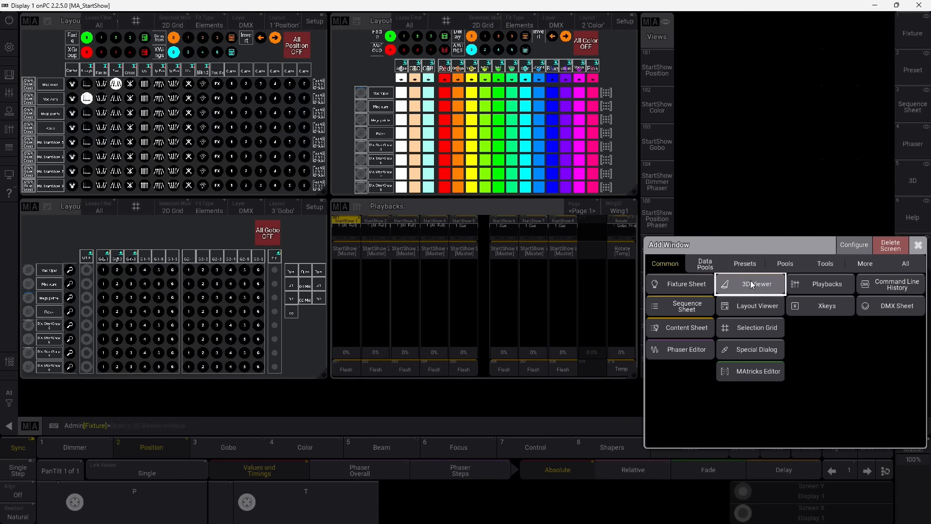
left_click(751, 282)
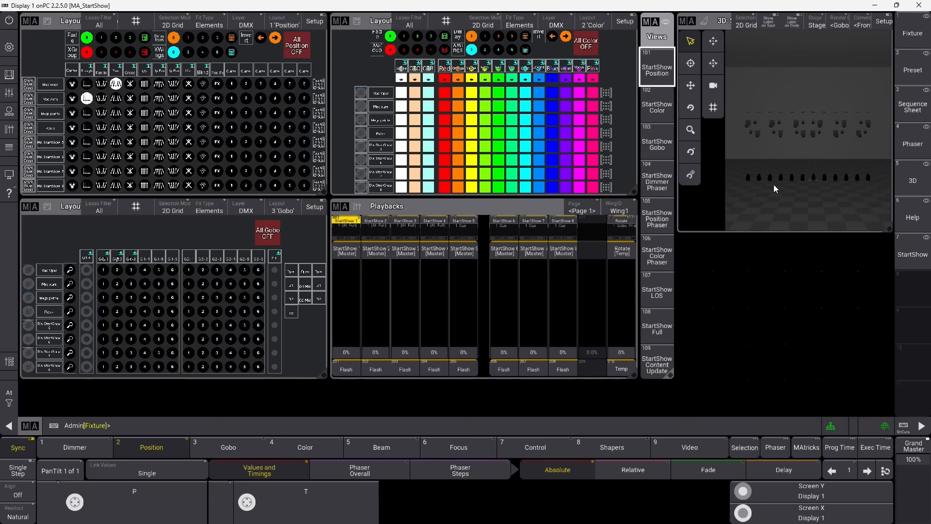
left_click(665, 335)
left_click(633, 298)
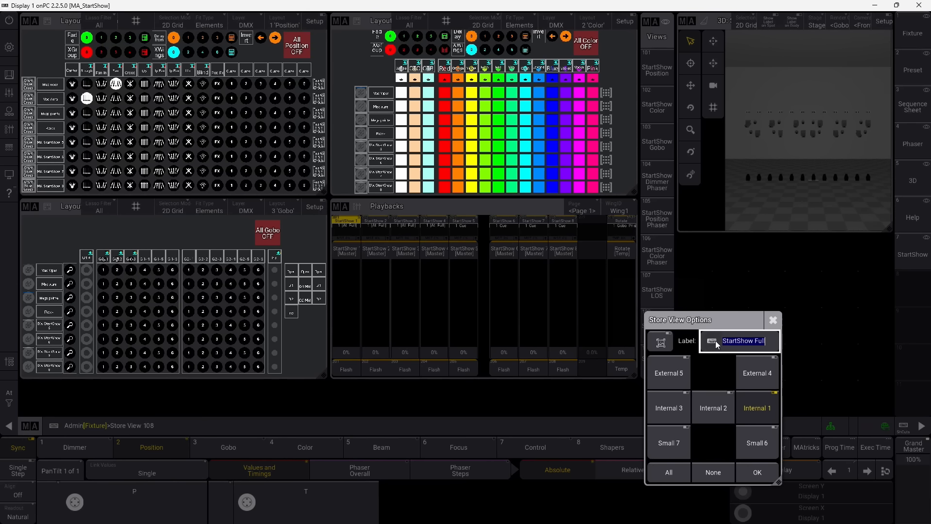
left_click(757, 472)
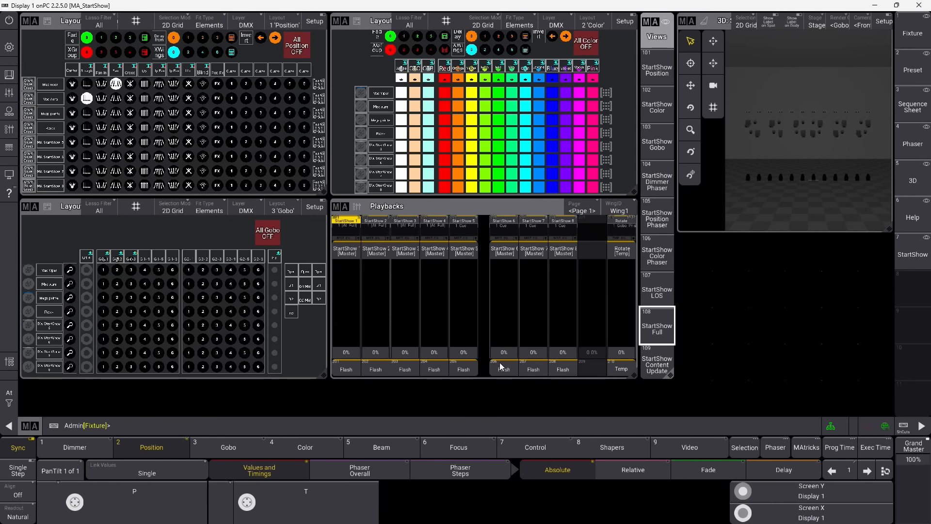
Raise the StartShow 1 master to 100% and apply Straight, Fan Out, Cross, Up Straight, Up Fan In and Up Fan Out in turn to Group 1.
left_click_drag(345, 355, 353, 324)
left_click_drag(359, 269, 360, 240)
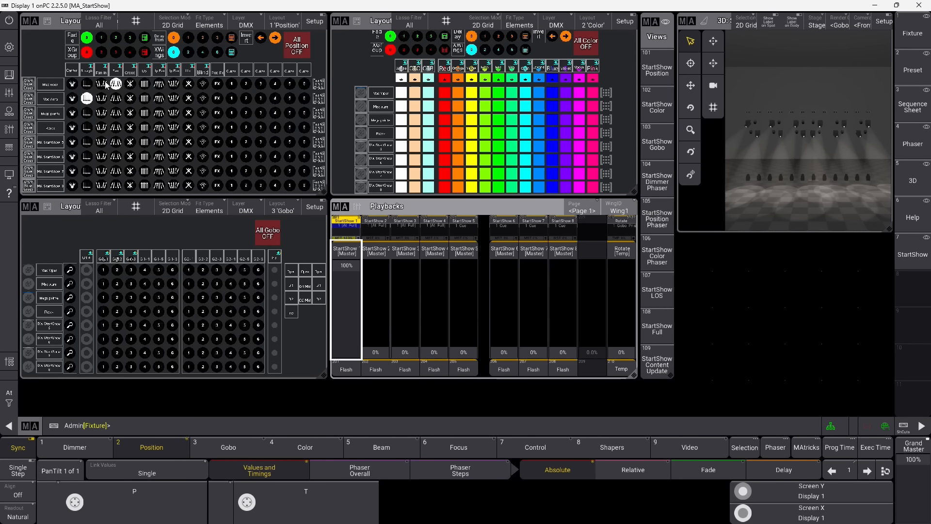
left_click(87, 84)
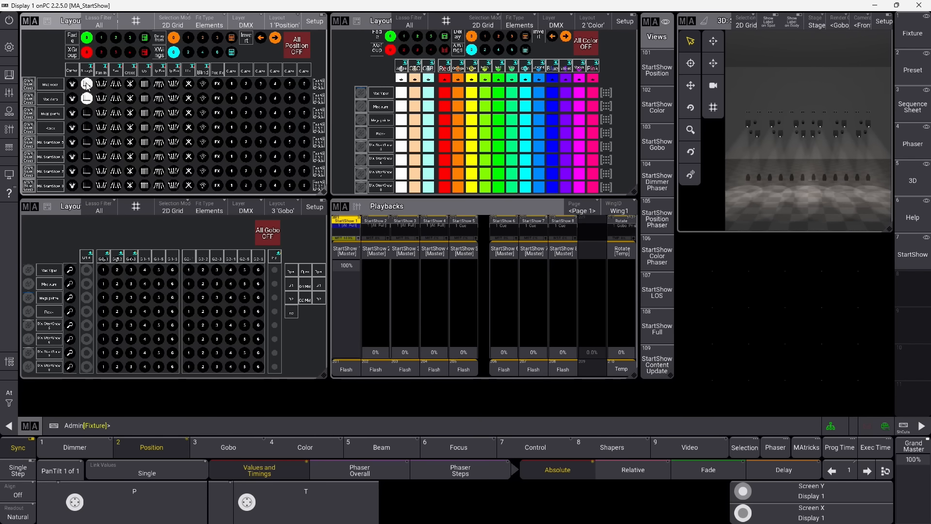
left_click(115, 84)
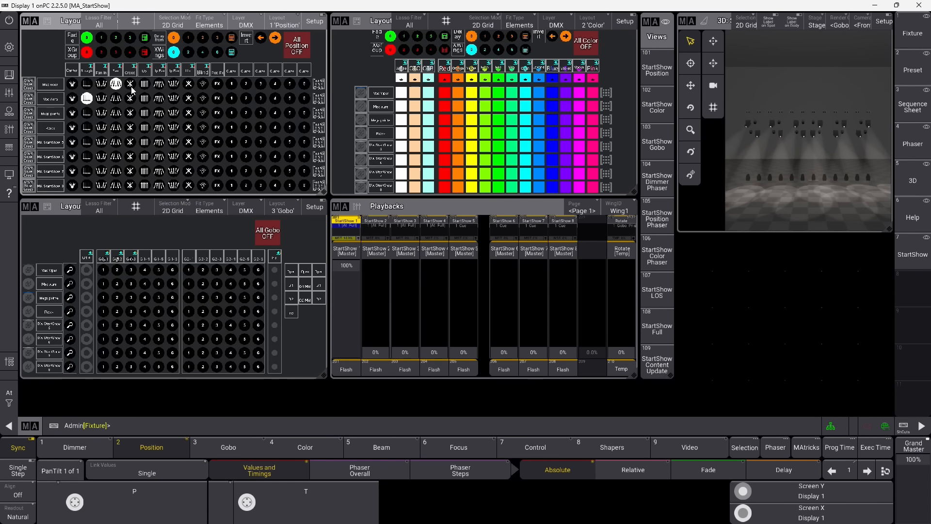
left_click(130, 85)
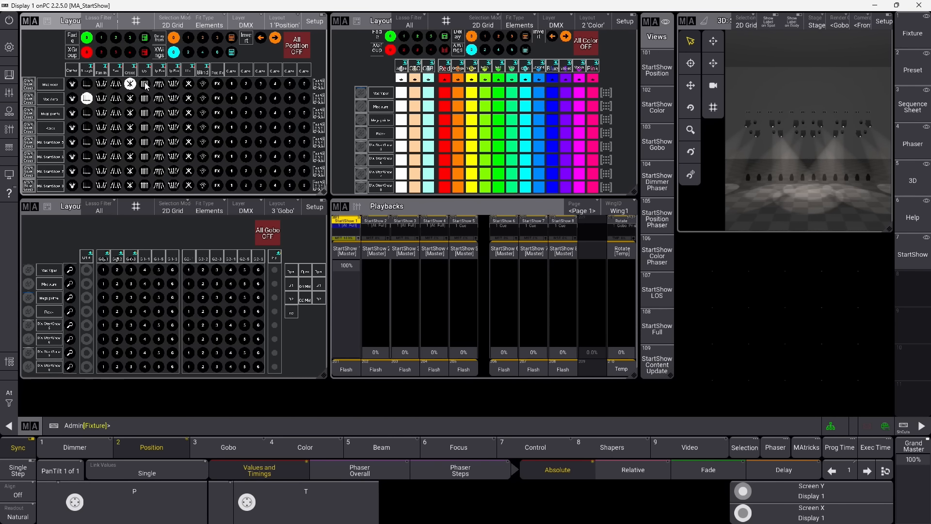
left_click(145, 85)
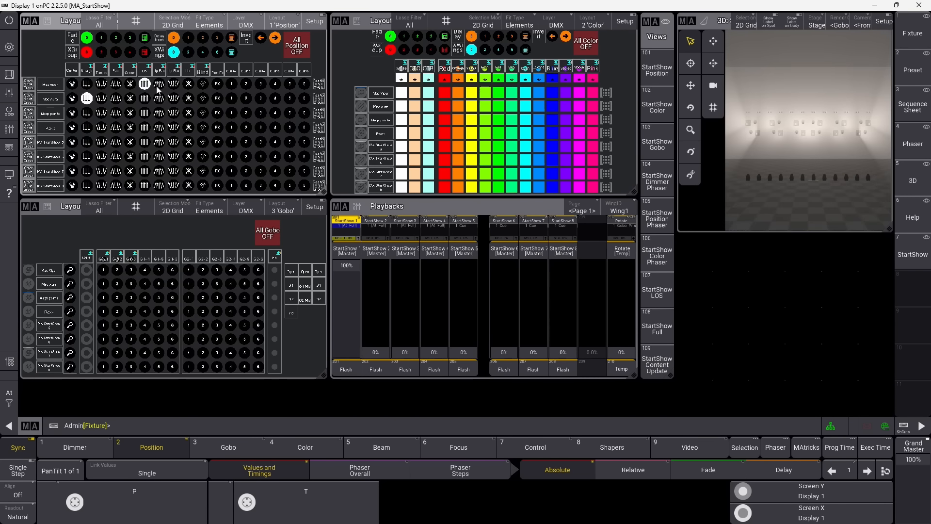
left_click(158, 87)
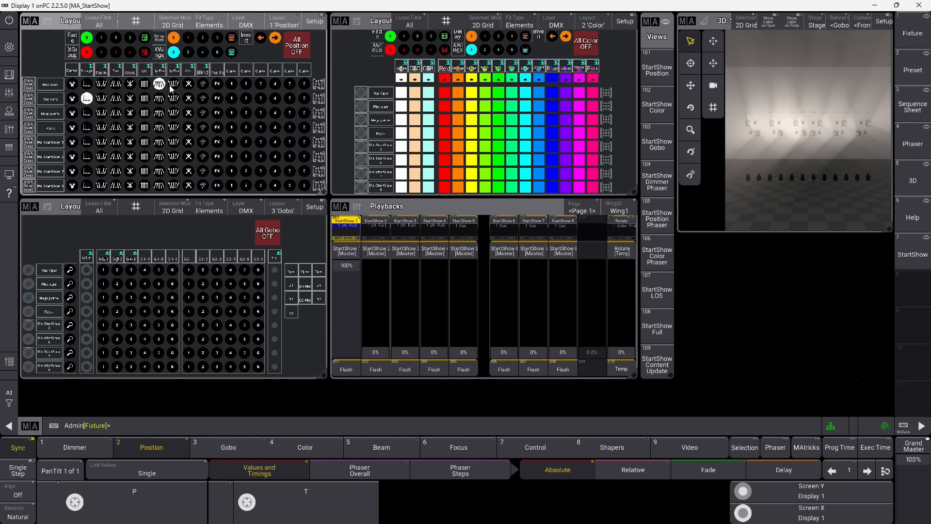
left_click(175, 86)
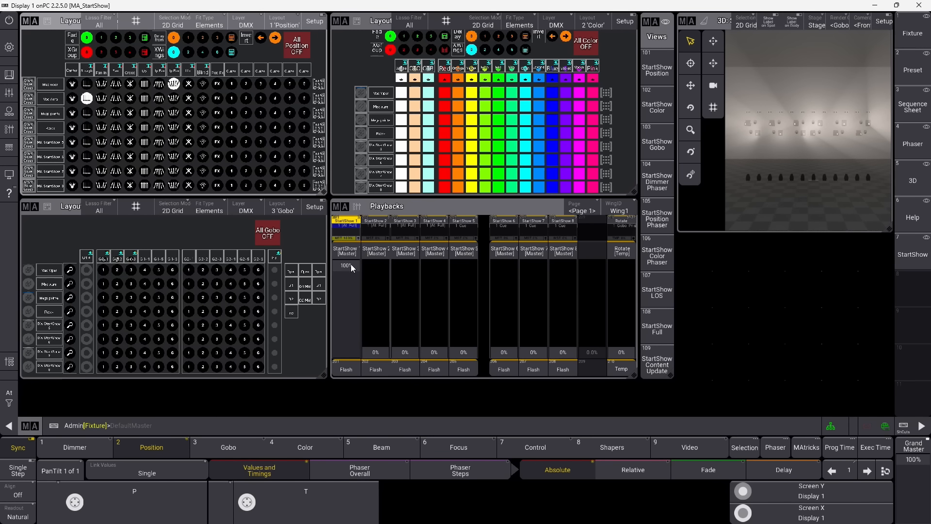
Swap the StartShow 1 master at 0% for the StartShow 2 master at 100% and apply the Fan Out position to Group 2.
left_click_drag(351, 264, 356, 388)
left_click_drag(374, 355, 373, 214)
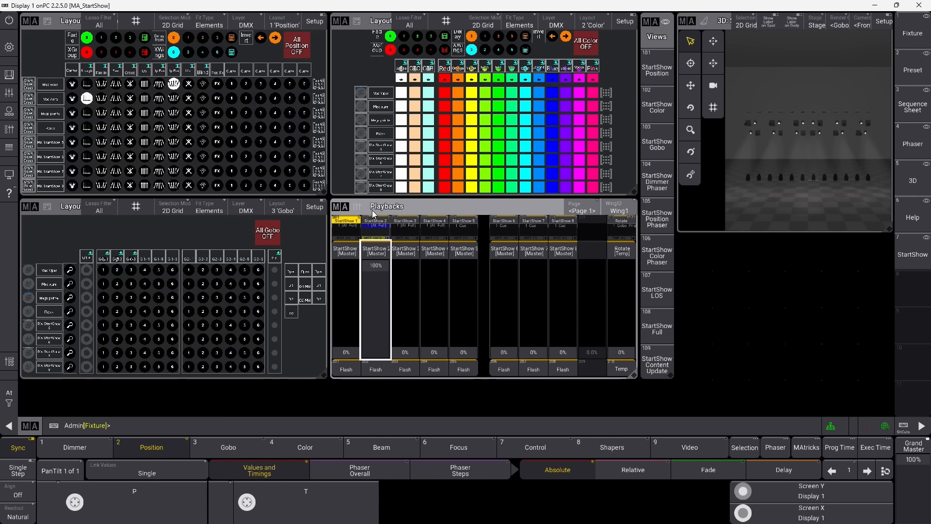
left_click(116, 98)
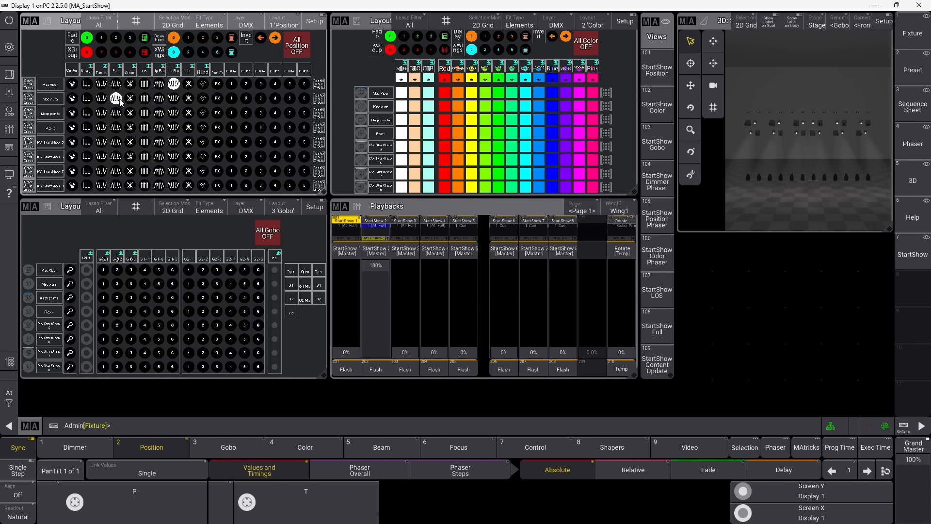
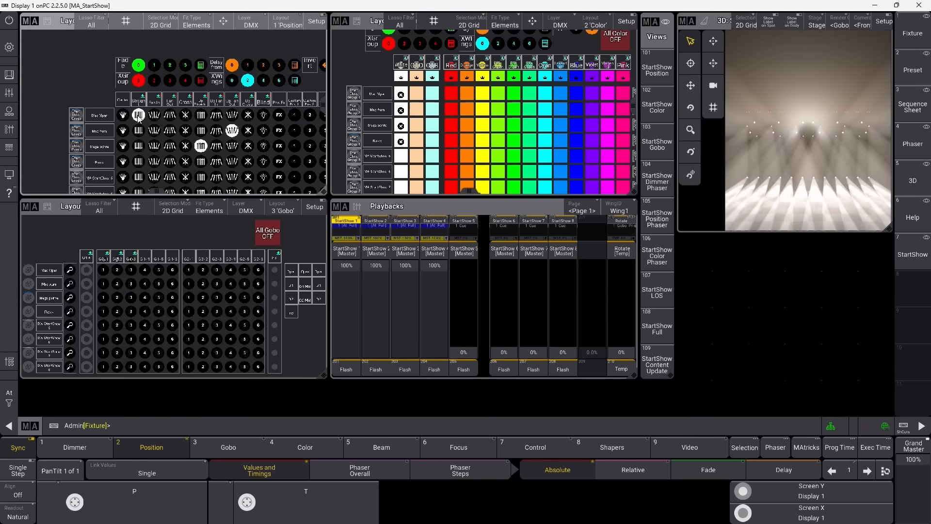
Set the position delay to 2 and apply Up Straight and Fan In in turn to Mac Viper, with Fan In on Mega pointe.
left_click(259, 66)
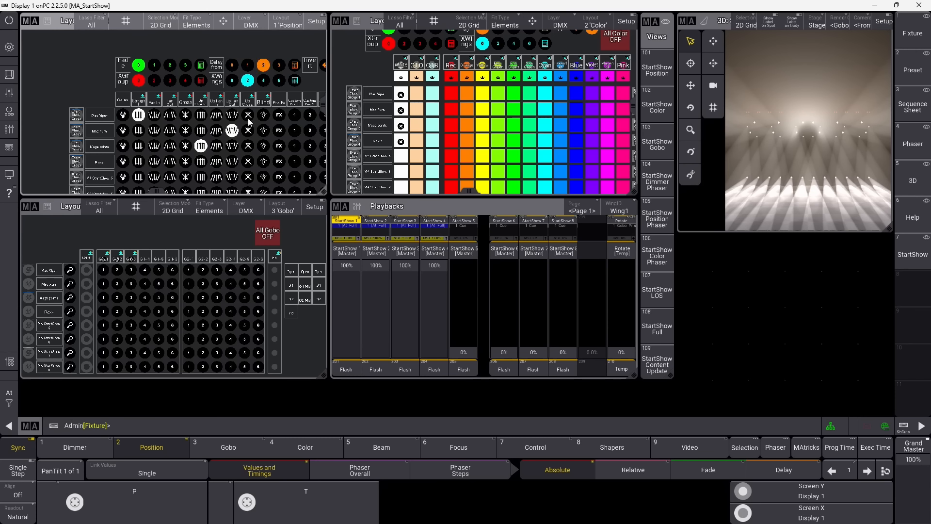
left_click(200, 116)
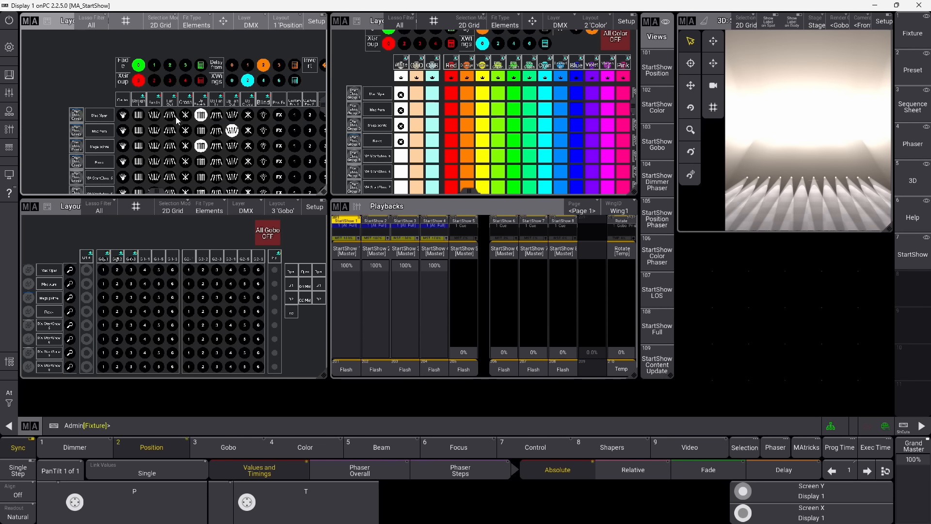
left_click(155, 116)
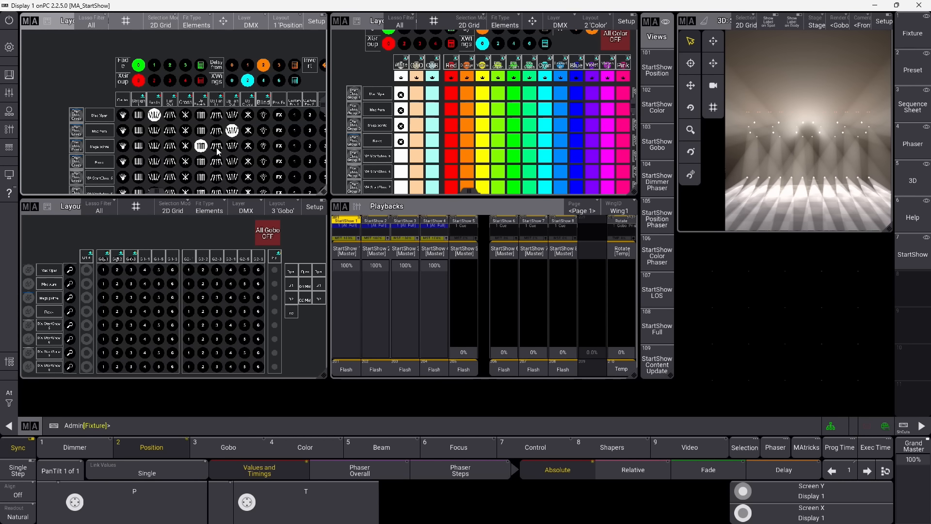
left_click(155, 146)
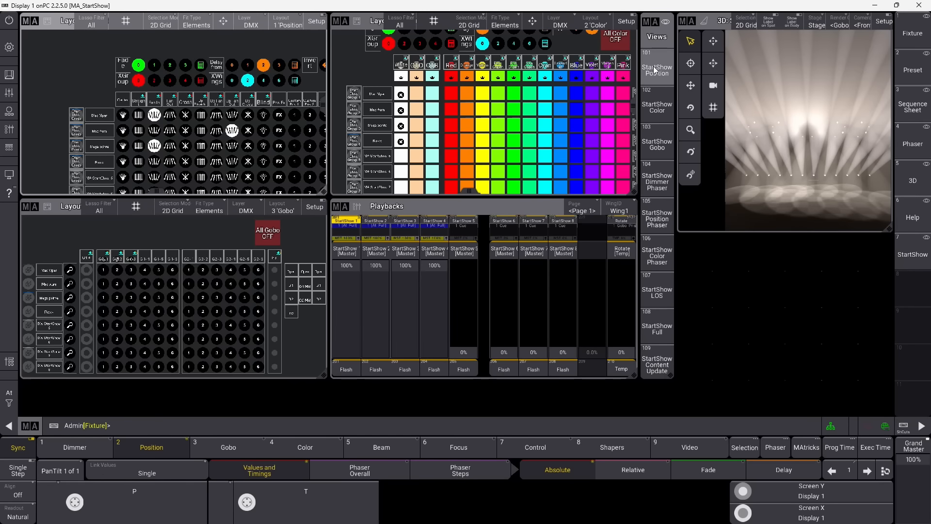
Reload the StartShow Full view and switch its Gobo layout window to Dimmer Phaser and its Position layout window to Position Phaser.
left_click(654, 70)
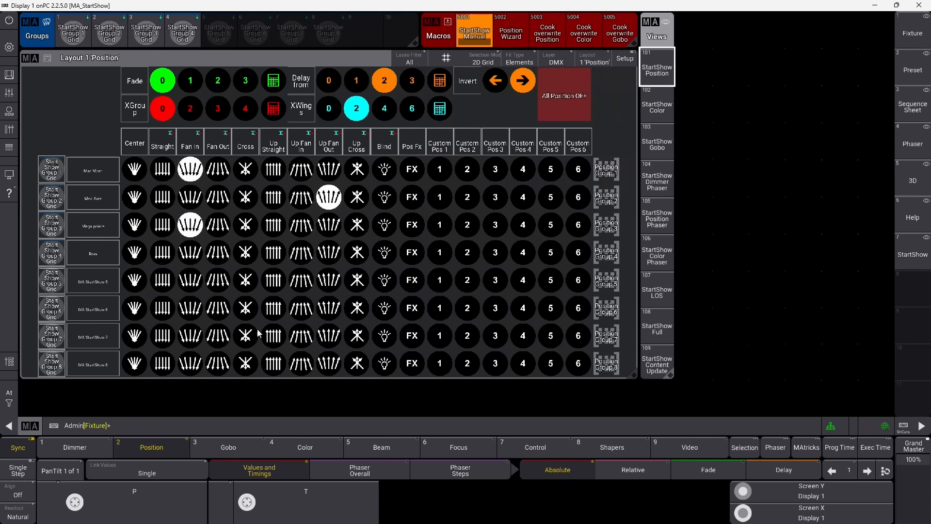
left_click(673, 336)
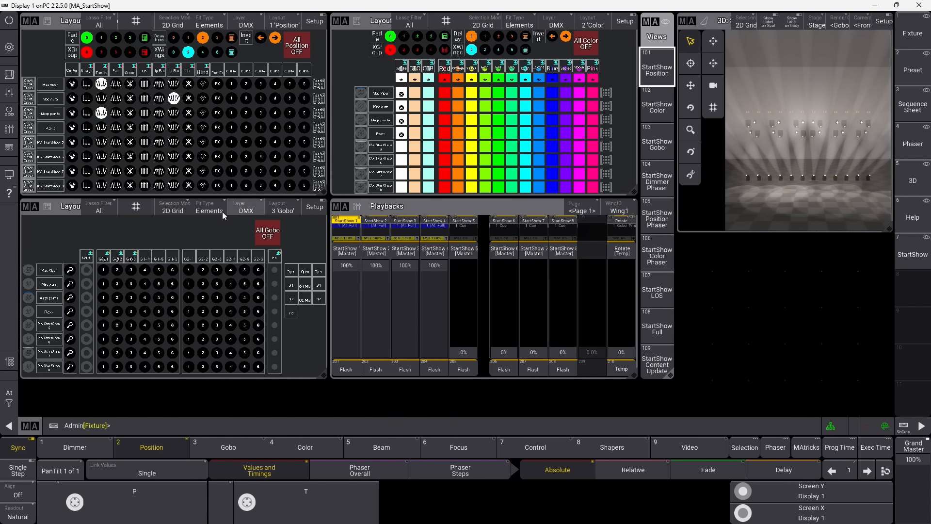
left_click(288, 209)
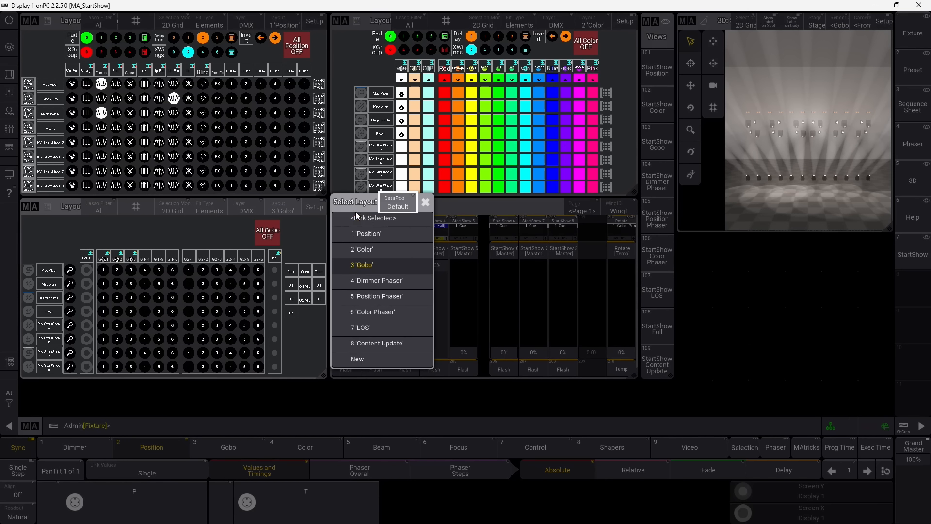
left_click(397, 282)
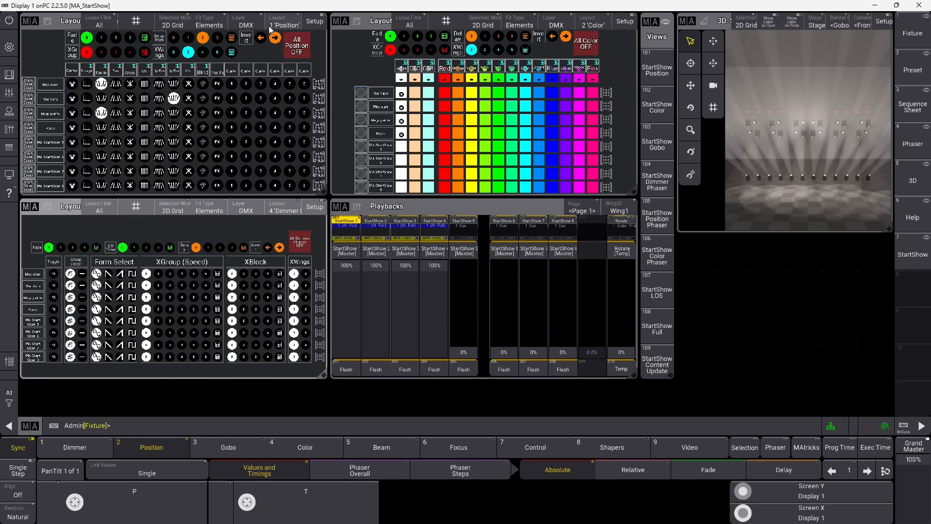
left_click(283, 21)
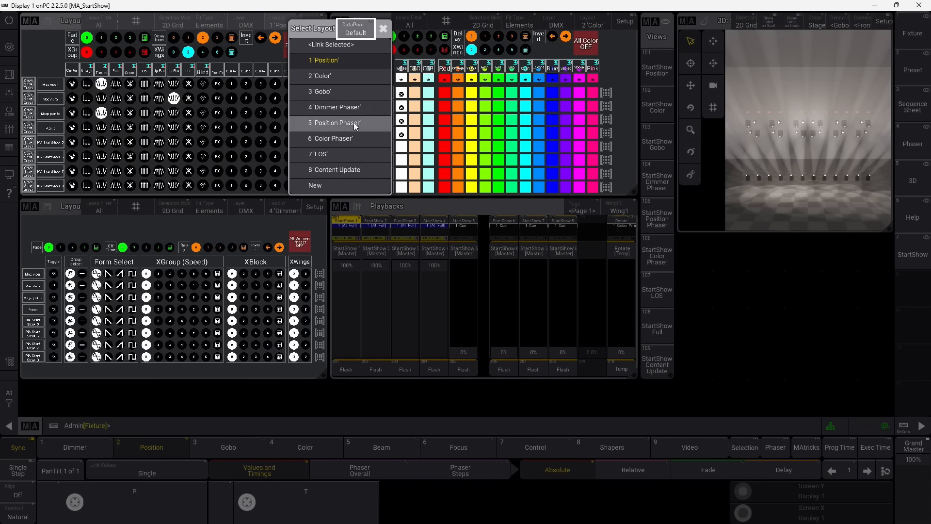
left_click(353, 122)
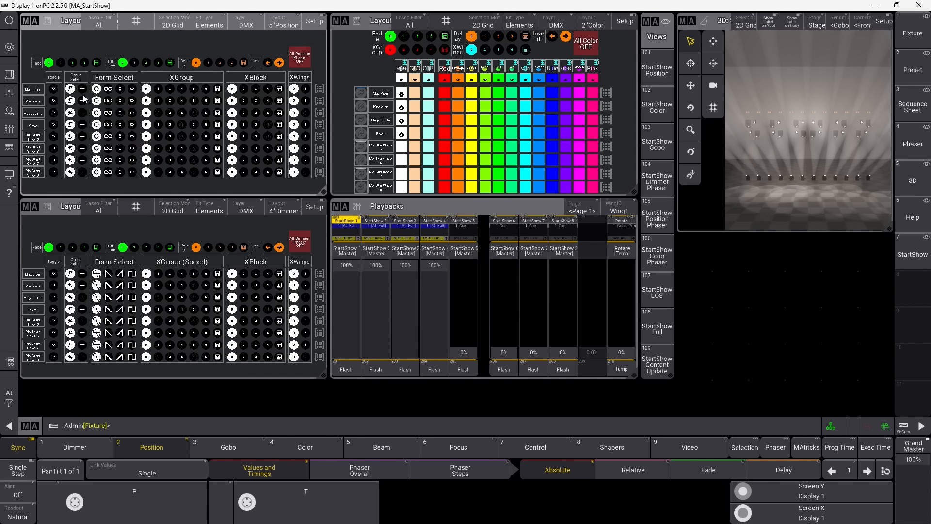
Switch Mac Viper's Group Select to the line option and back to the grid option in the Position Phaser layout.
scroll(40, 103, "up", 5)
left_click_drag(44, 103, 81, 98)
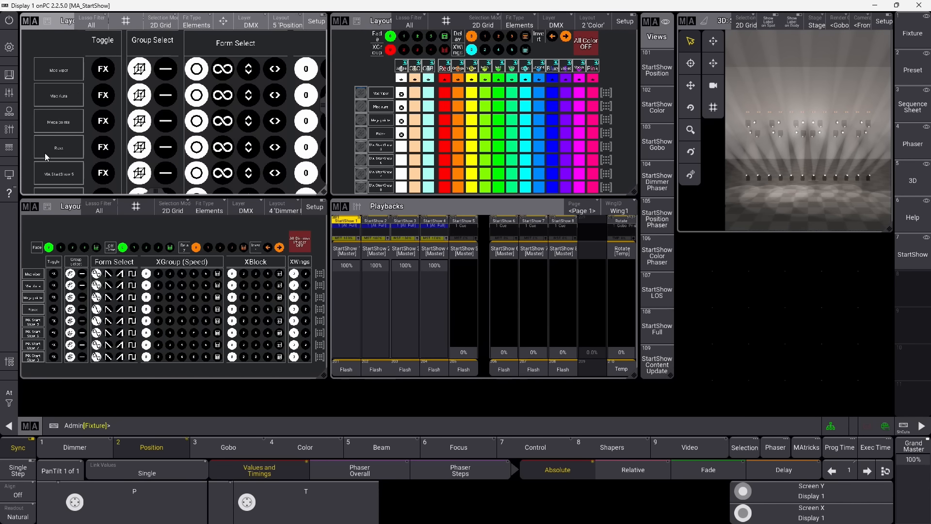
scroll(66, 73, "up", 3)
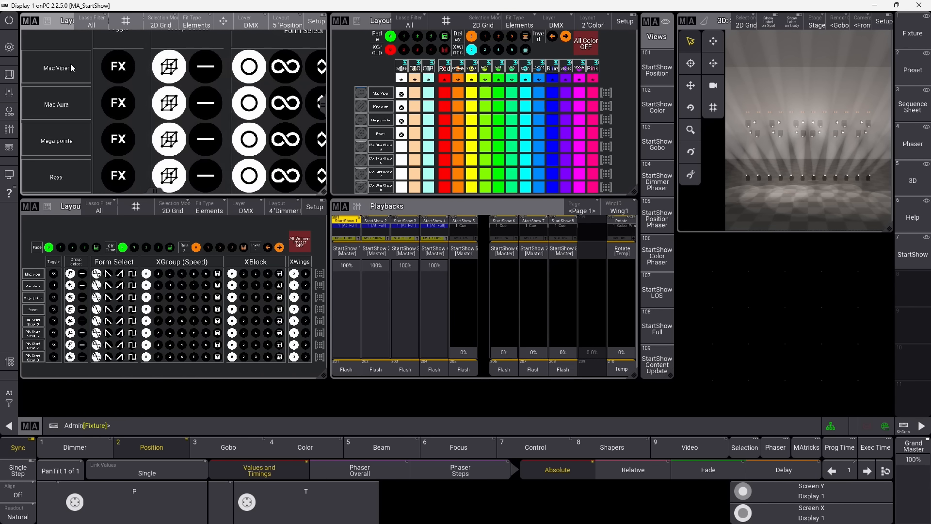
scroll(77, 170, "down", 6)
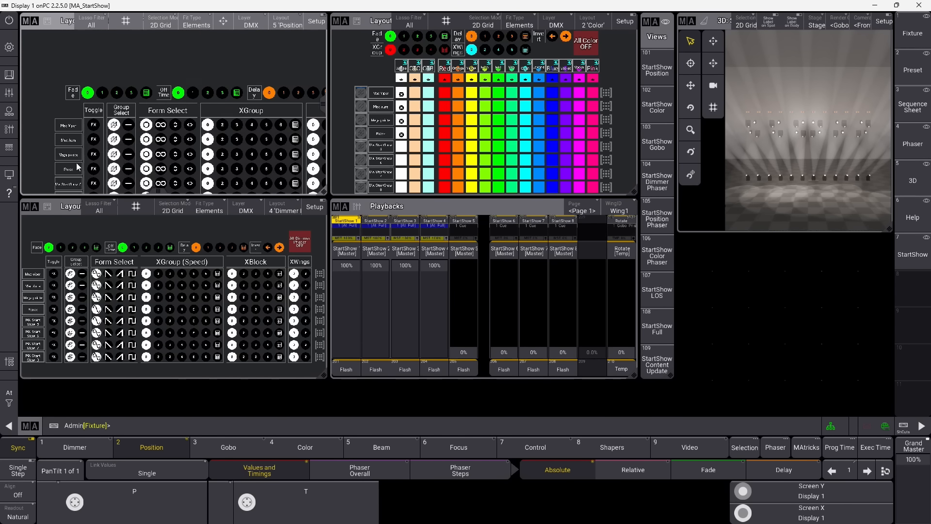
scroll(152, 153, "up", 6)
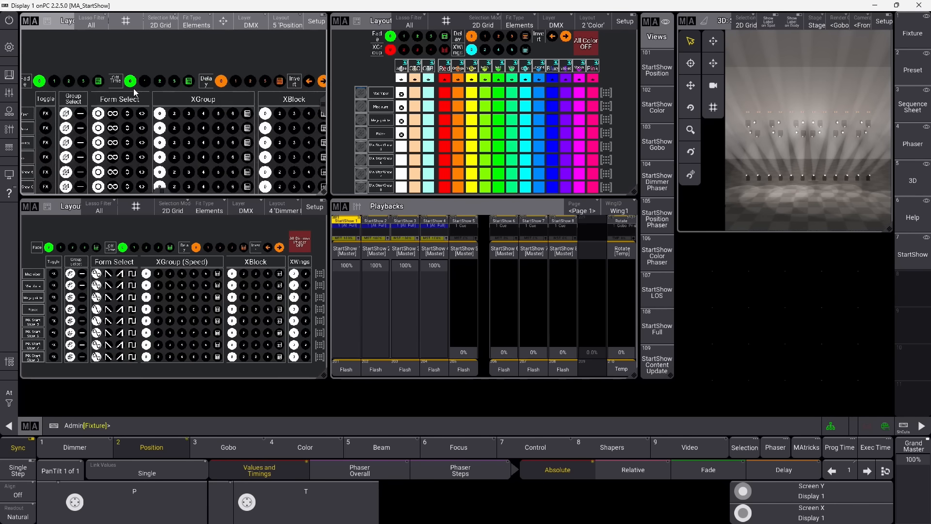
scroll(134, 102, "down", 5)
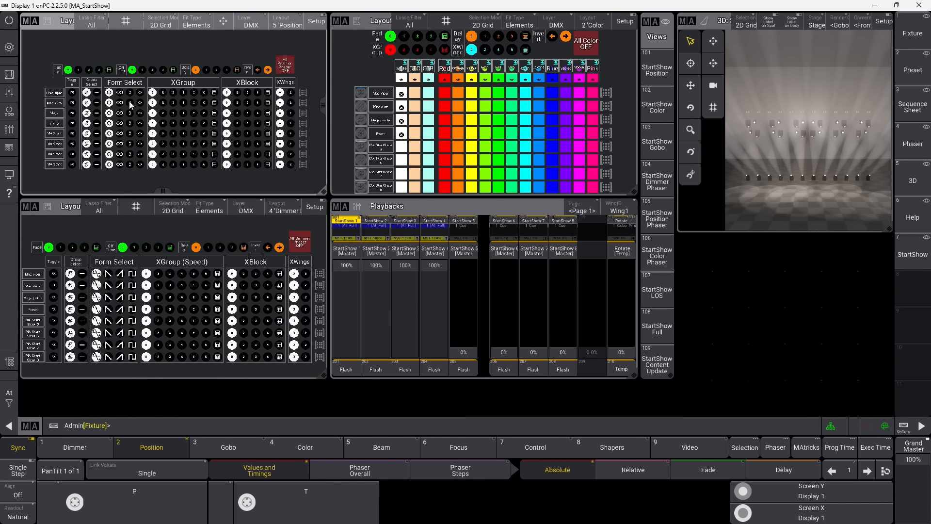
scroll(97, 95, "up", 3)
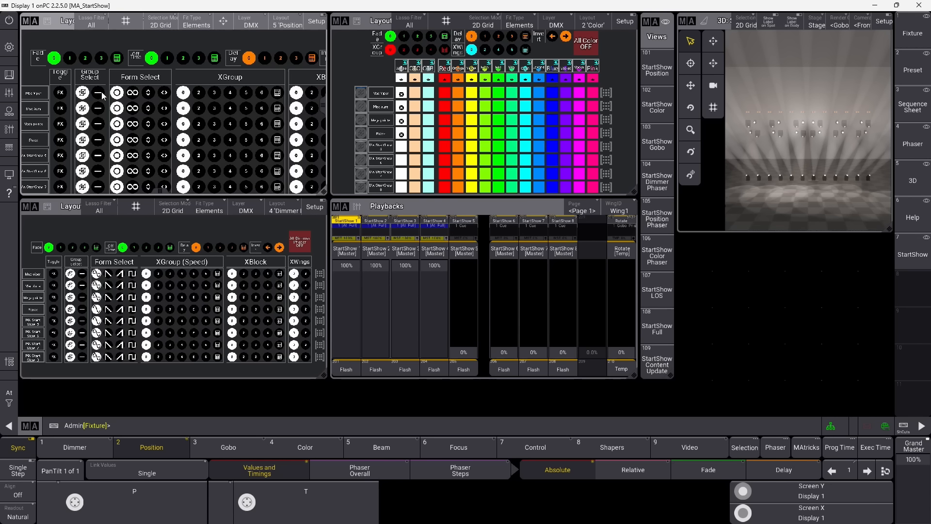
left_click(102, 95)
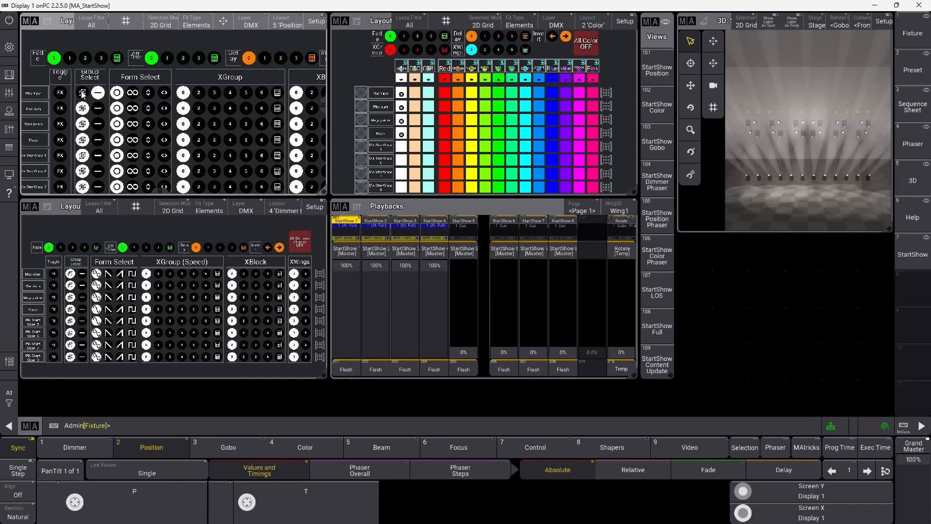
left_click(83, 93)
Set XWings to 2 for the Mac Viper and Mega pointe position phasers and toggle each one's FX to test it.
left_click_drag(264, 136, 149, 114)
scroll(163, 117, "down", 3)
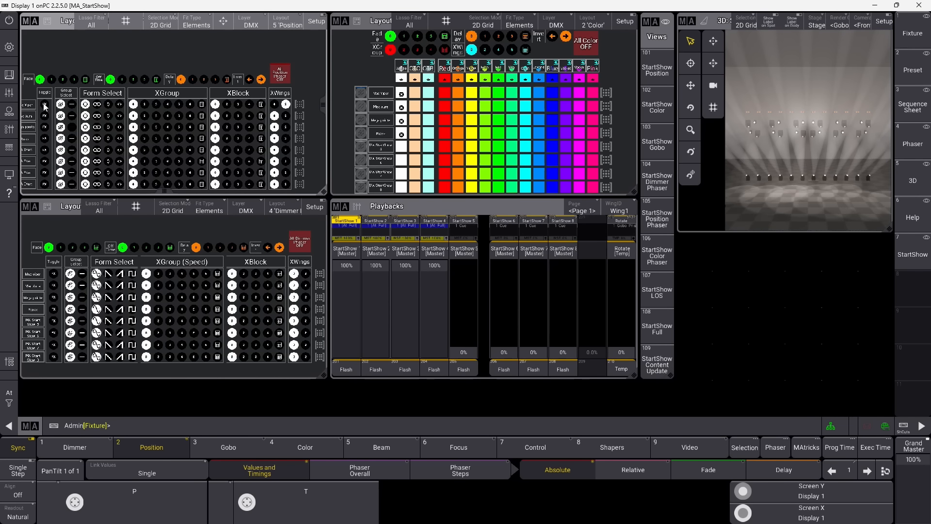
left_click(44, 105)
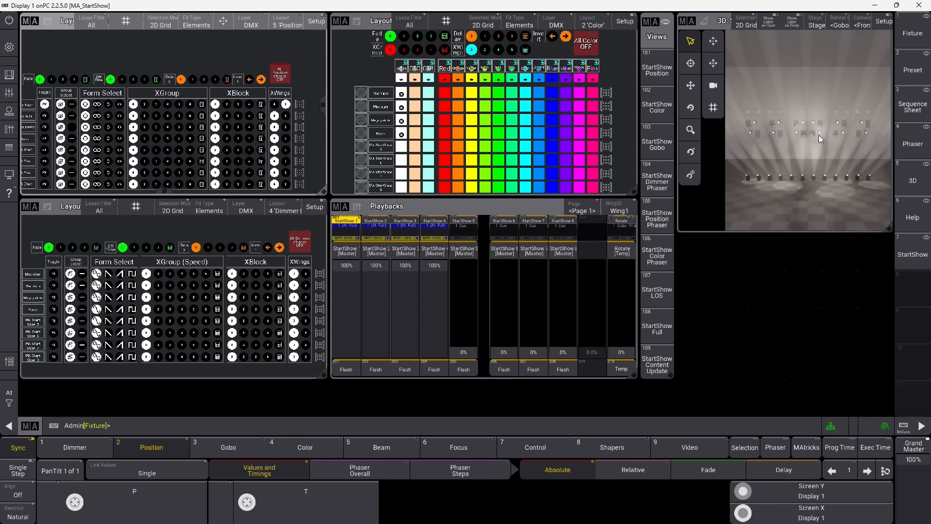
left_click(44, 105)
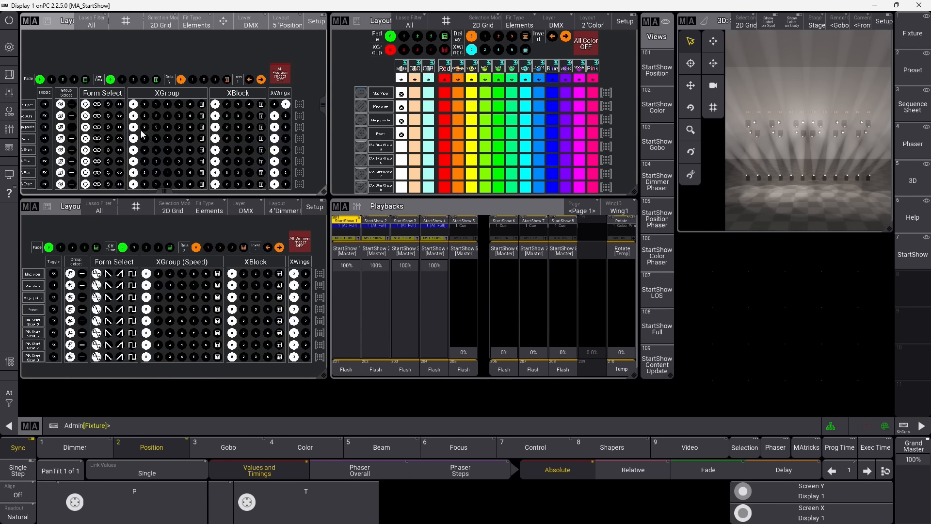
left_click(286, 127)
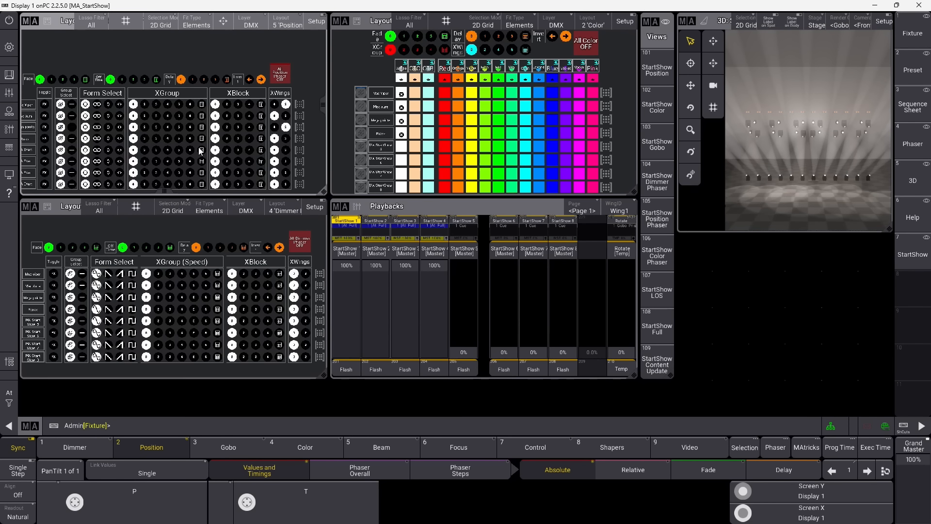
left_click(45, 127)
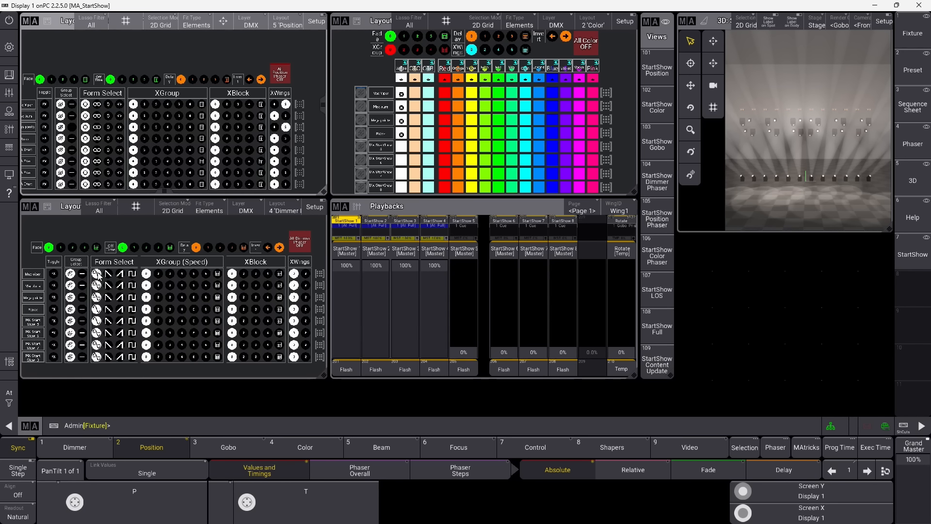
Toggle the dimmer phaser FX on and off for Mac Viper and start it on Mega pointe.
left_click(53, 275)
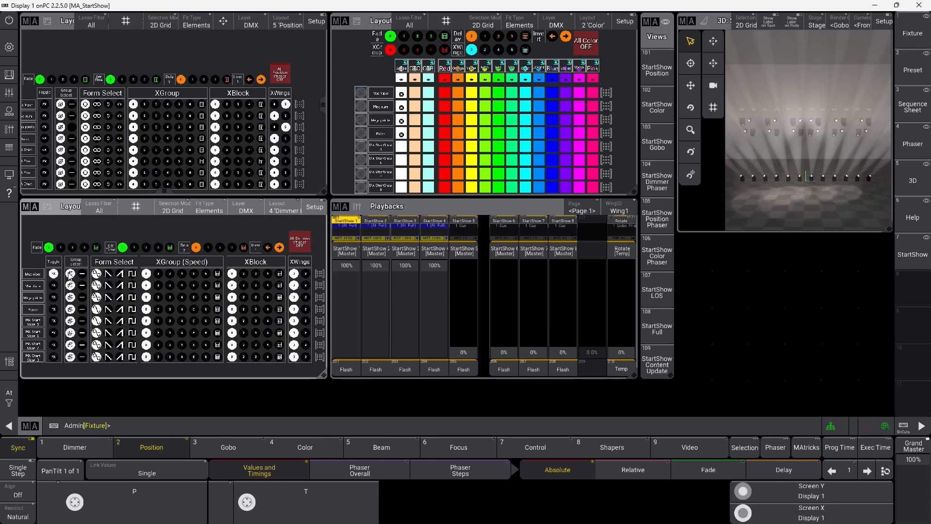
left_click(53, 274)
left_click(53, 297)
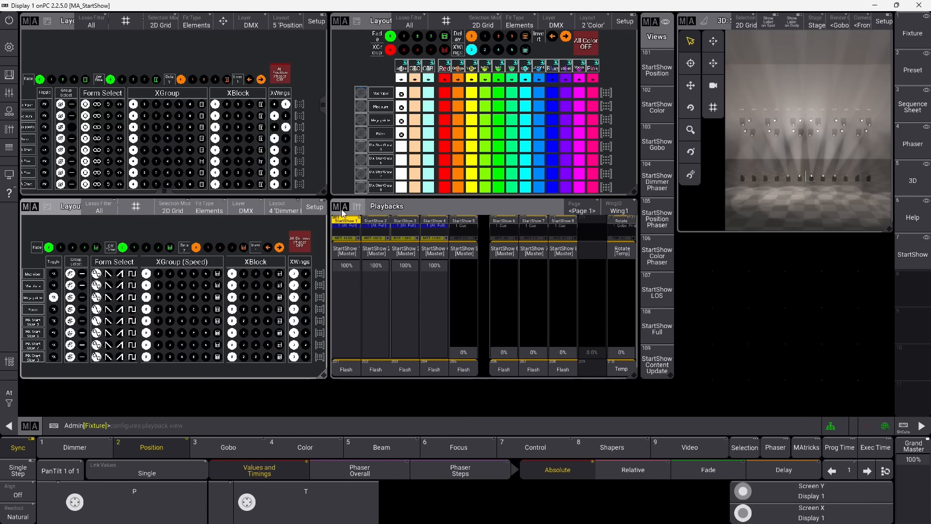
Show Row 400 and Row 300 in the Playbacks window and inspect the speed master assigned to the Beat executor.
left_click(340, 207)
left_click(404, 242)
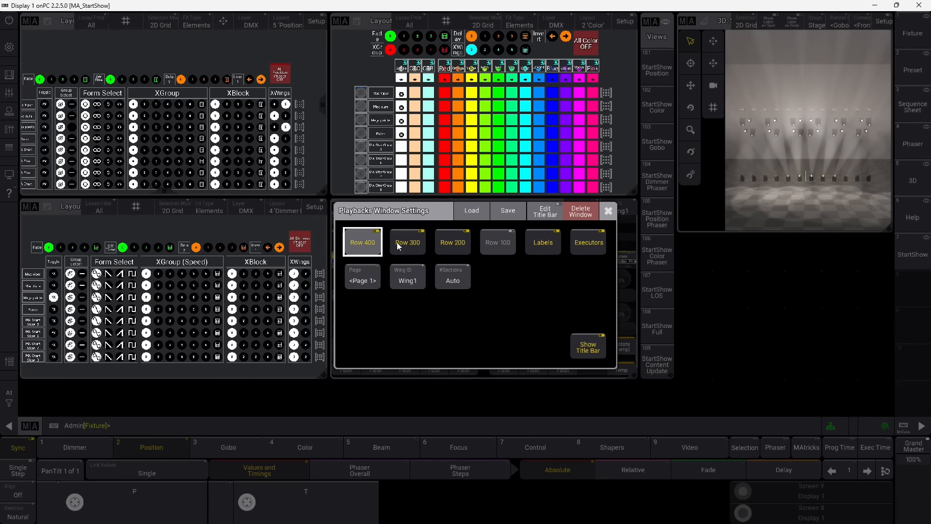
left_click(609, 211)
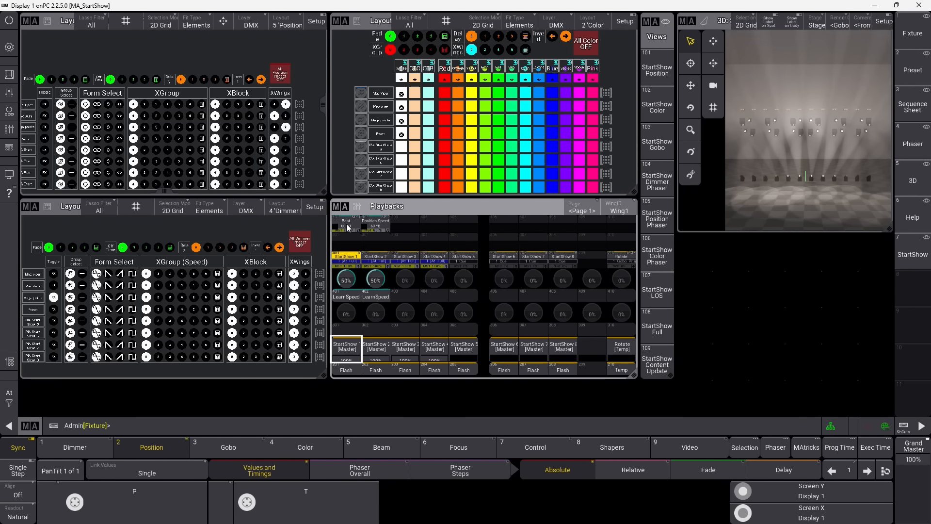
right_click(346, 223)
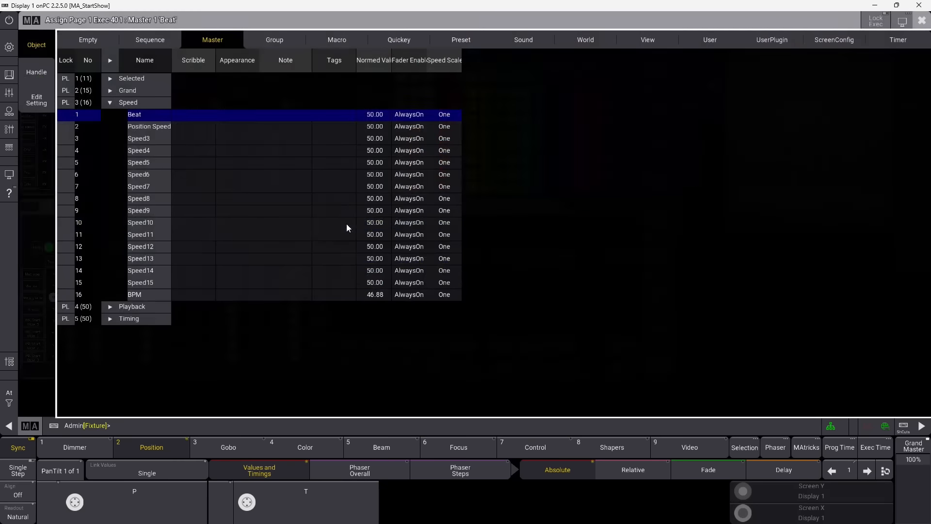
left_click(347, 223)
left_click(921, 21)
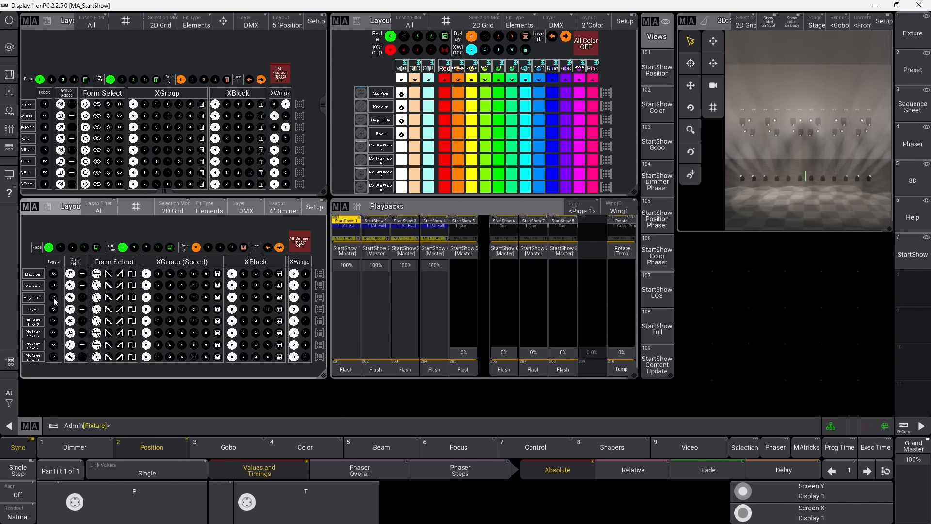
Switch the Dimmer Phaser window to the Color Phaser layout and choose Color 1 White, Color 2 Blue and a delay of 1.
left_click(287, 210)
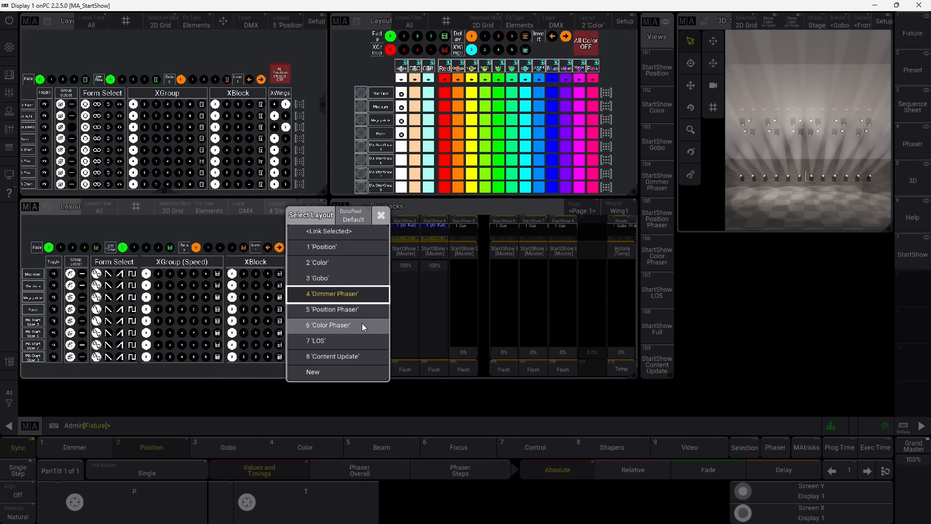
left_click(362, 325)
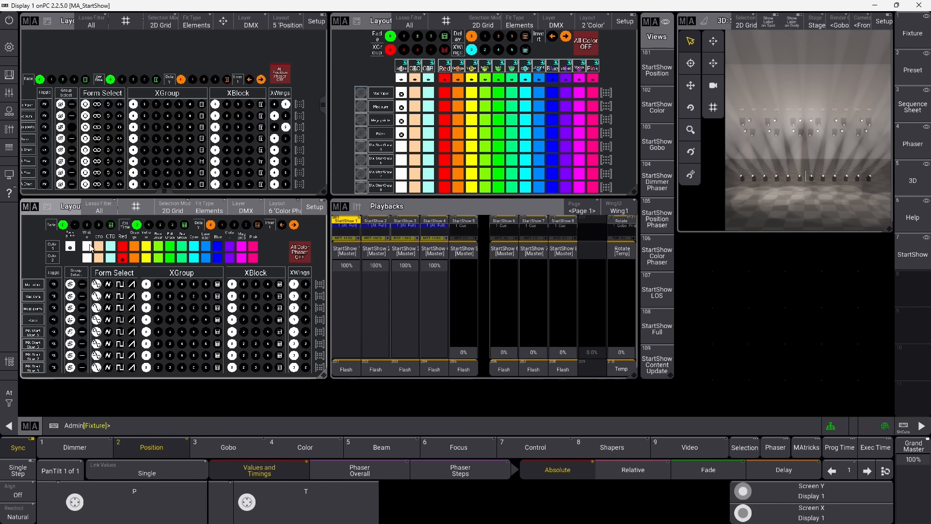
left_click(221, 255)
left_click(222, 225)
Start the color phaser FX on Mega pointe and set its XWings to 2.
scroll(150, 228, "up", 5)
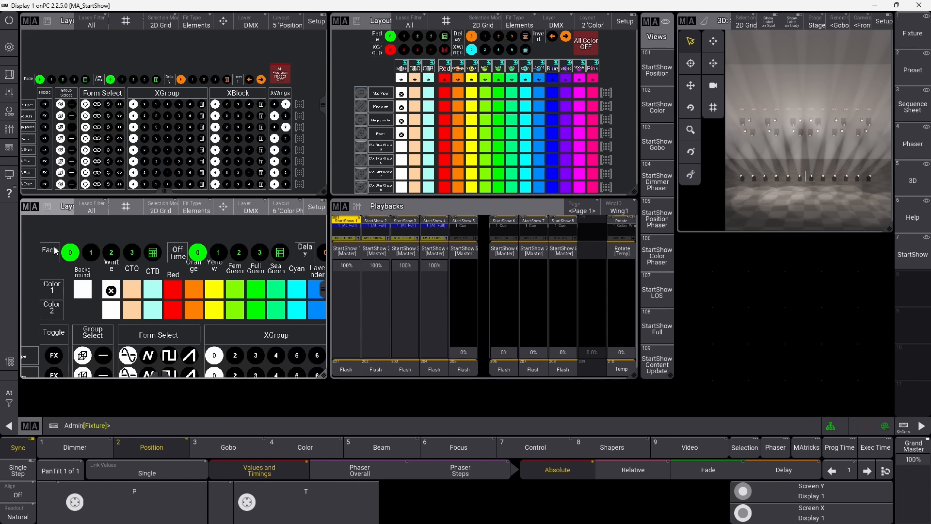
left_click_drag(310, 251, 224, 240)
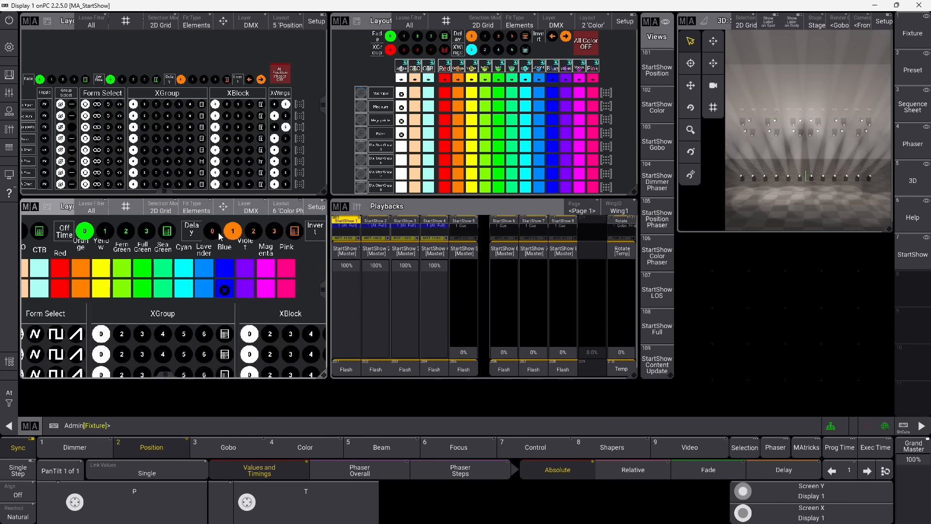
scroll(224, 239, "down", 2)
scroll(156, 264, "down", 2)
left_click_drag(150, 289, 211, 244)
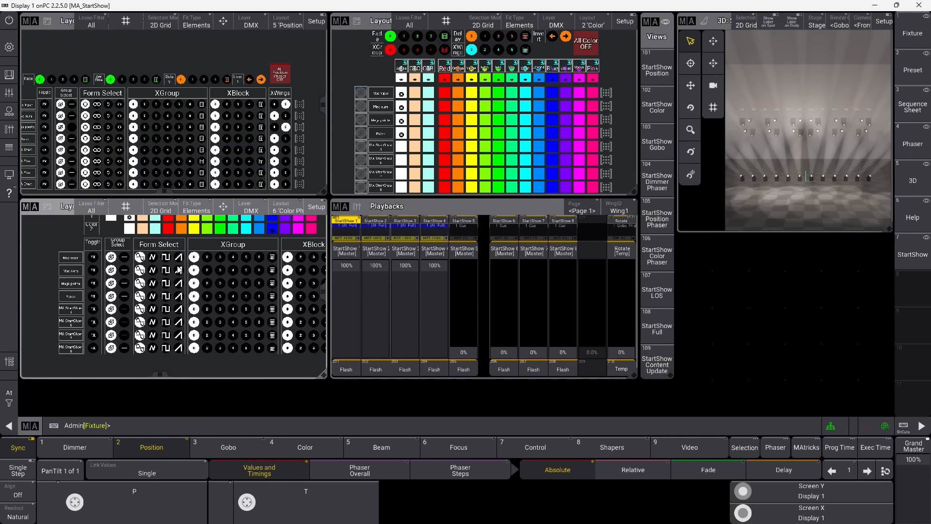
left_click(93, 283)
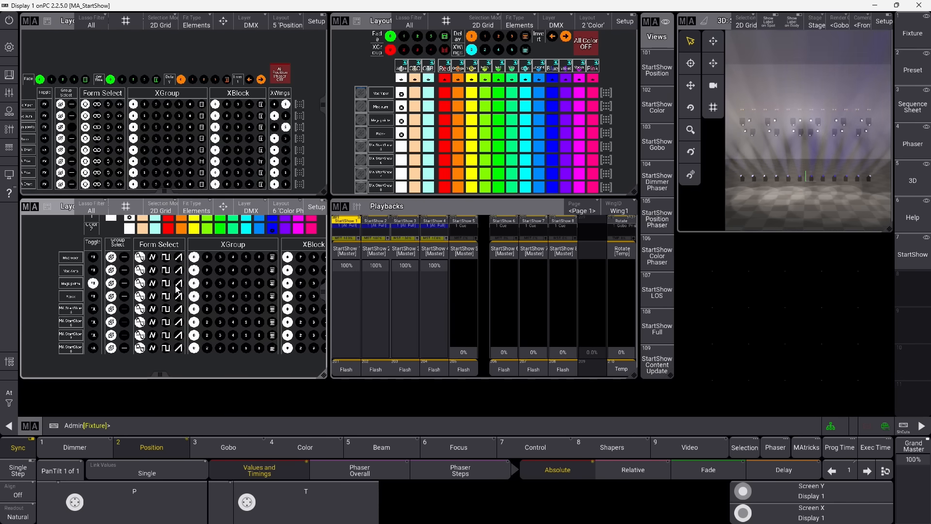
left_click_drag(230, 288, 196, 282)
left_click_drag(298, 281, 268, 281)
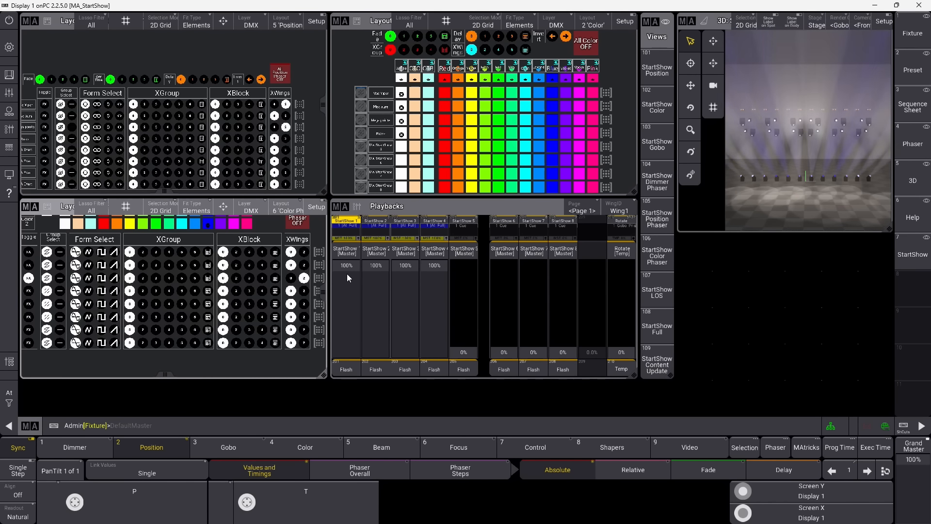
Set the color phaser delay to 0 and stop the color phaser FX on Mega pointe.
left_click_drag(176, 282, 223, 353)
scroll(139, 276, "up", 3)
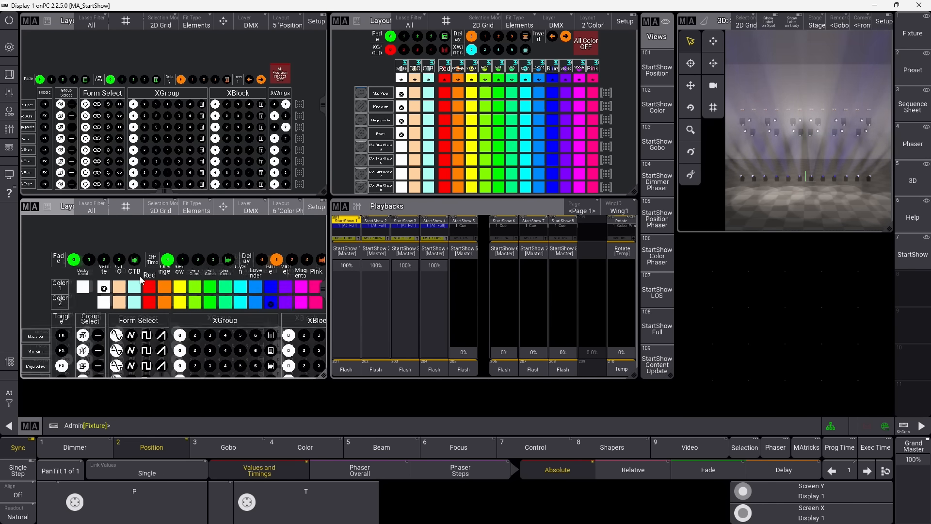
scroll(139, 275, "up", 1)
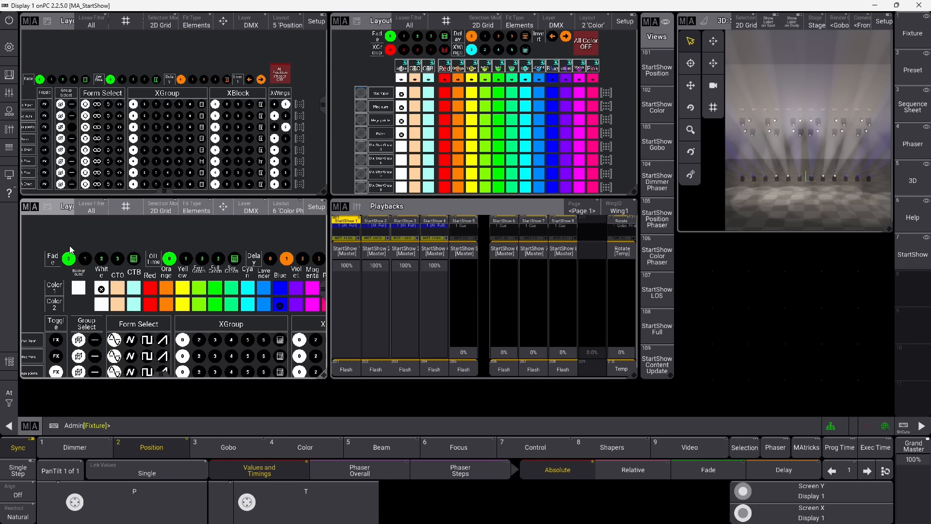
left_click(271, 257)
scroll(258, 286, "down", 5)
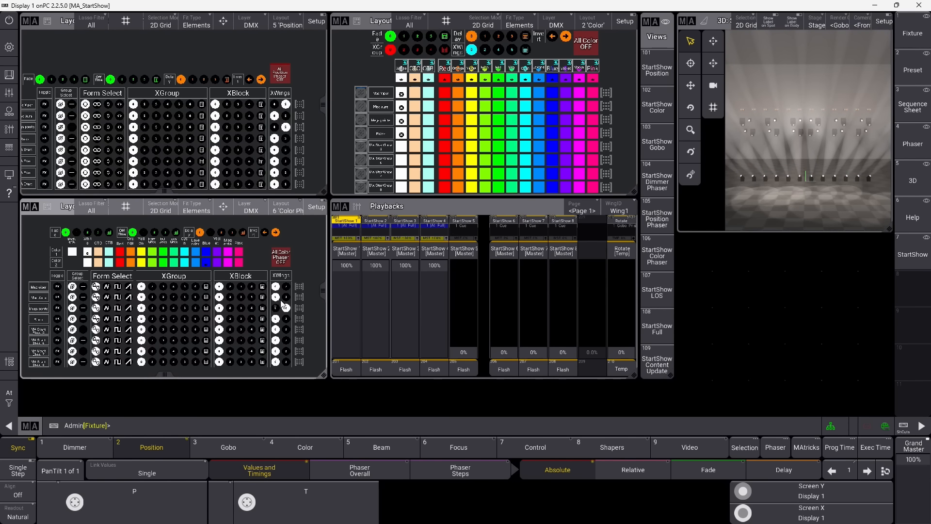
In the Color layout, set Mac Viper to Blue, the second group to Cyan, and Mega pointe and the fourth group to Red.
left_click(552, 93)
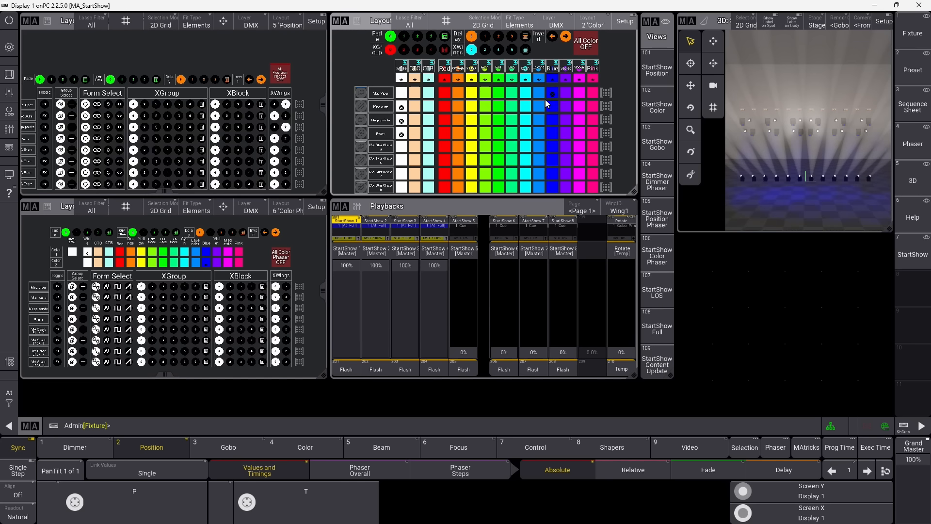
left_click(525, 108)
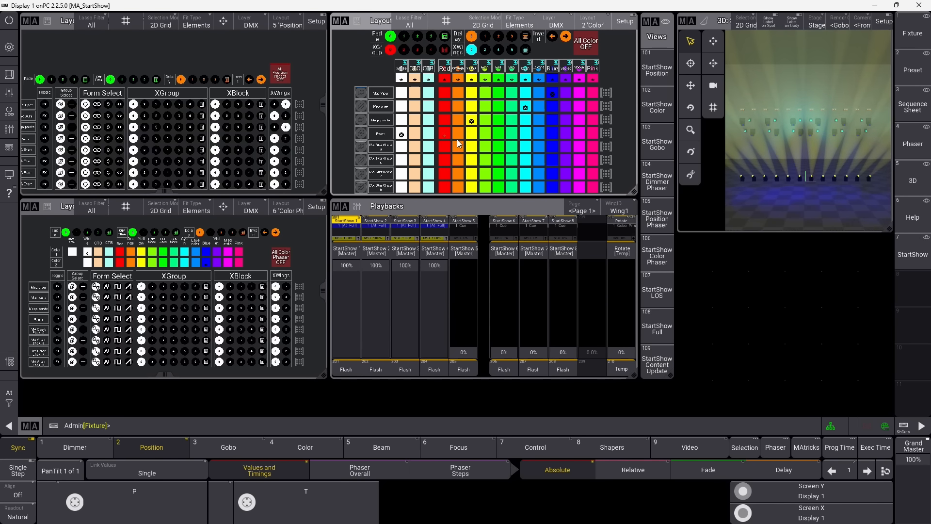
left_click(444, 135)
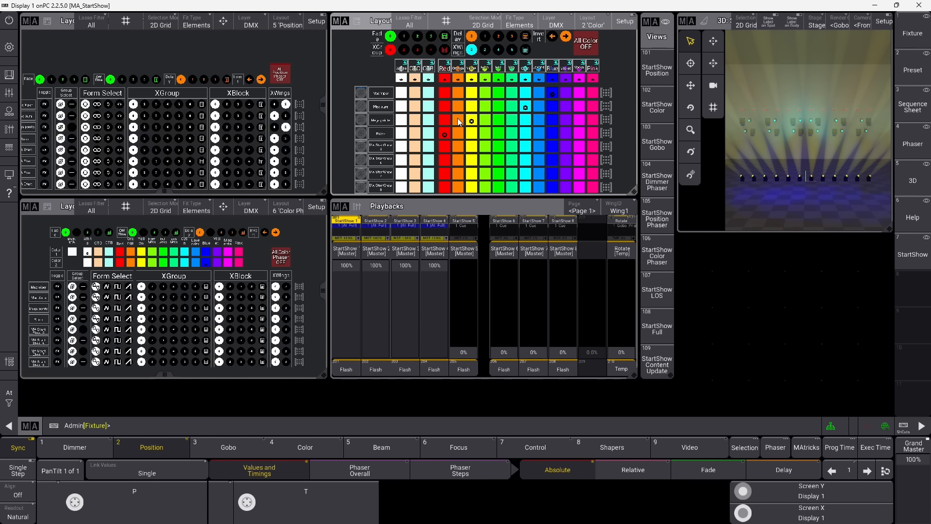
left_click(445, 121)
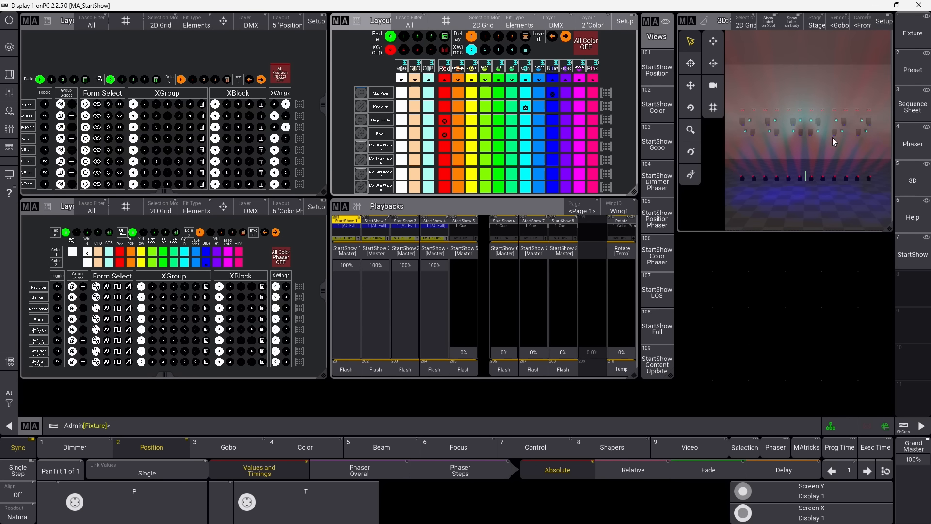
scroll(826, 135, "up", 3)
scroll(825, 135, "down", 4)
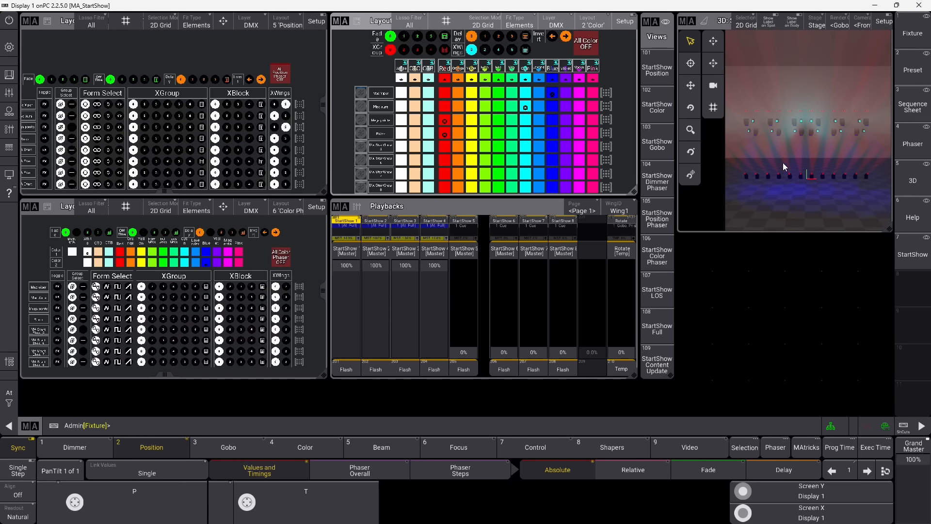
Add a 3D Viewer window to the StartShow LOS view and store the view over itself for Internal 1.
left_click(659, 290)
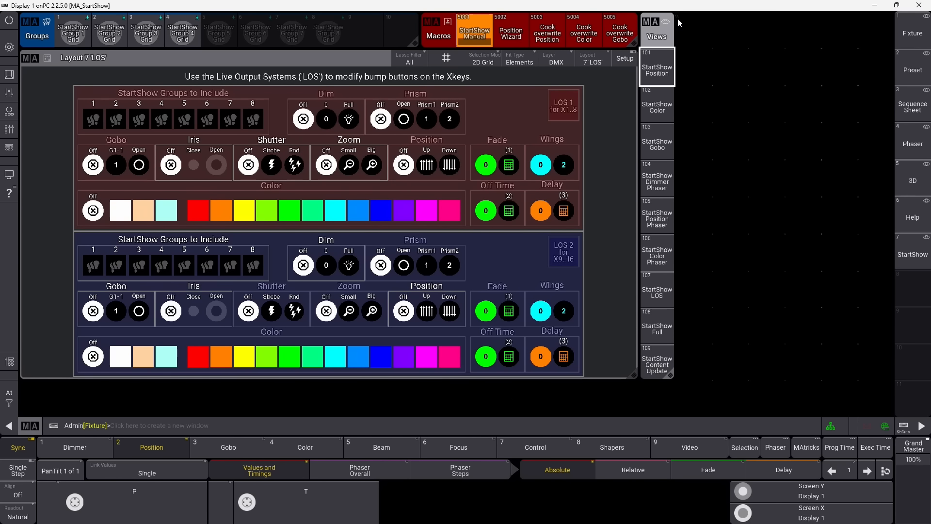
left_click_drag(677, 18, 893, 194)
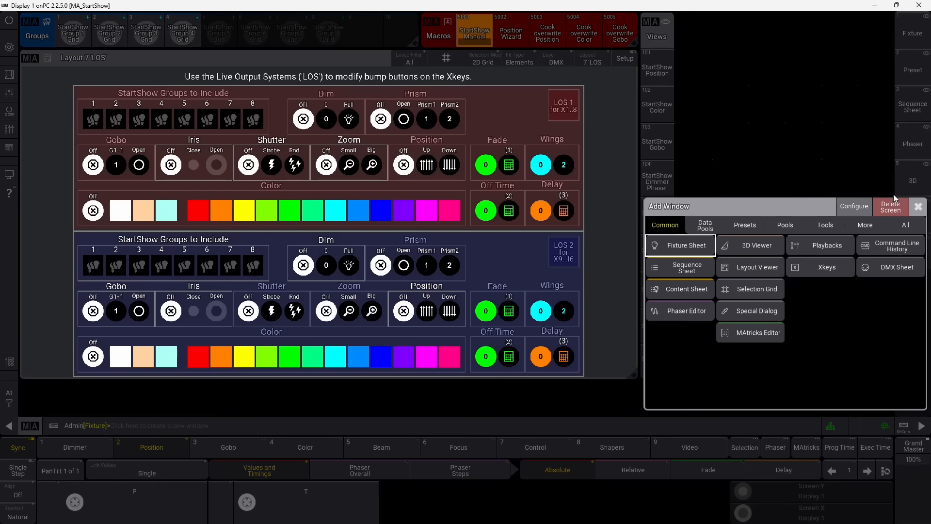
left_click(772, 239)
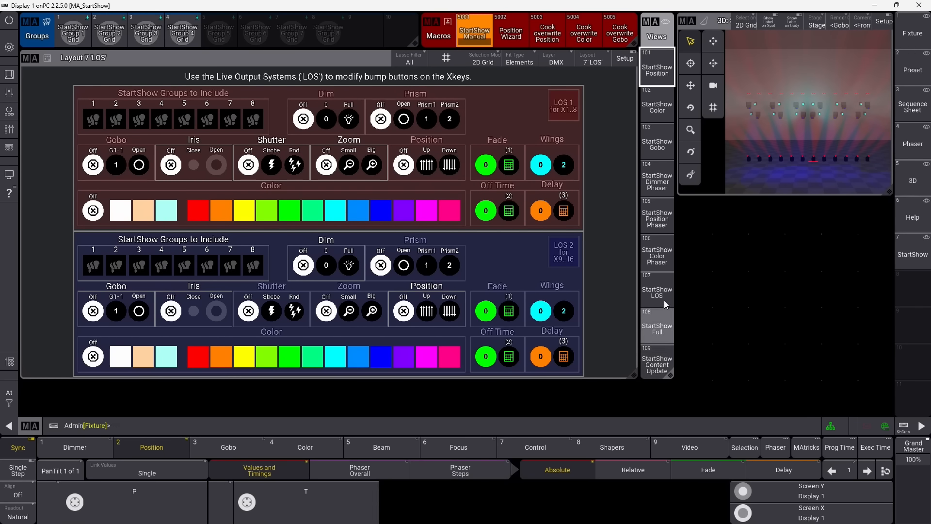
left_click_drag(665, 301, 635, 259)
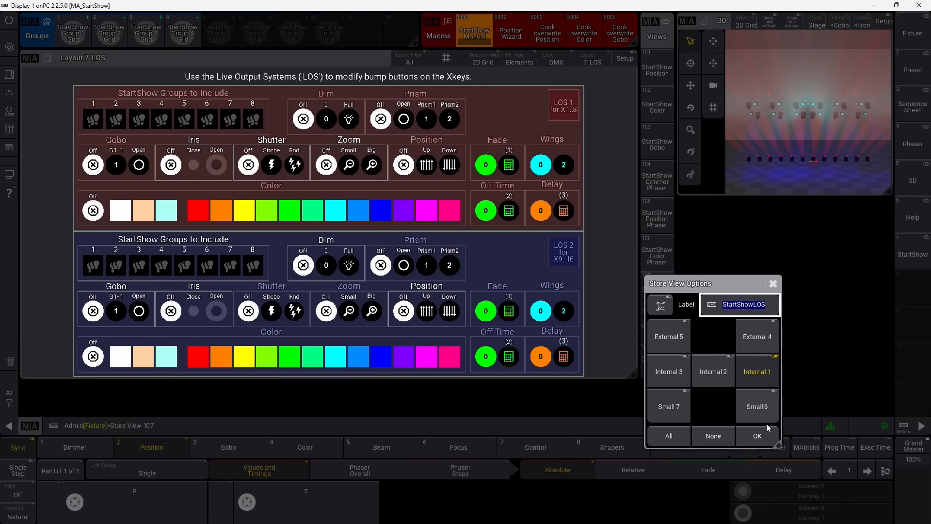
left_click(755, 436)
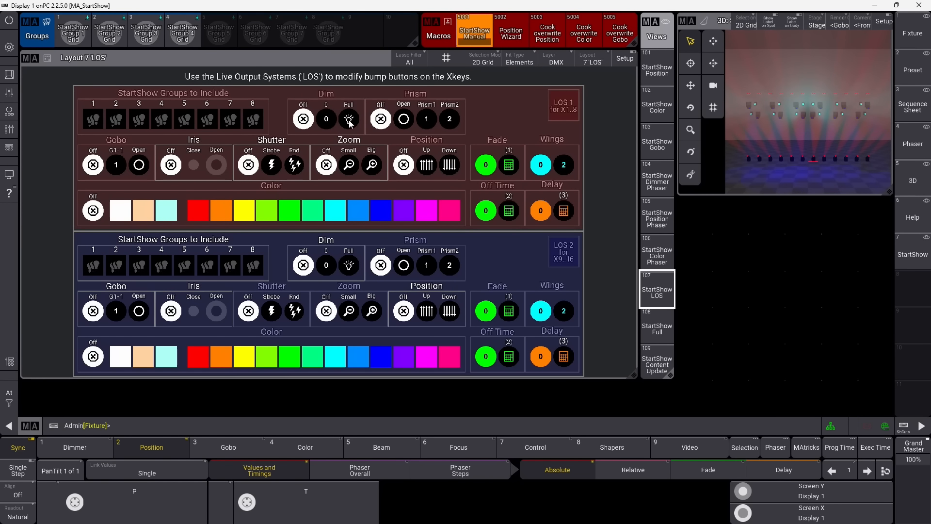
For LOS 1, set Dim to Full, Gobo to Open and Iris to Open.
left_click(350, 121)
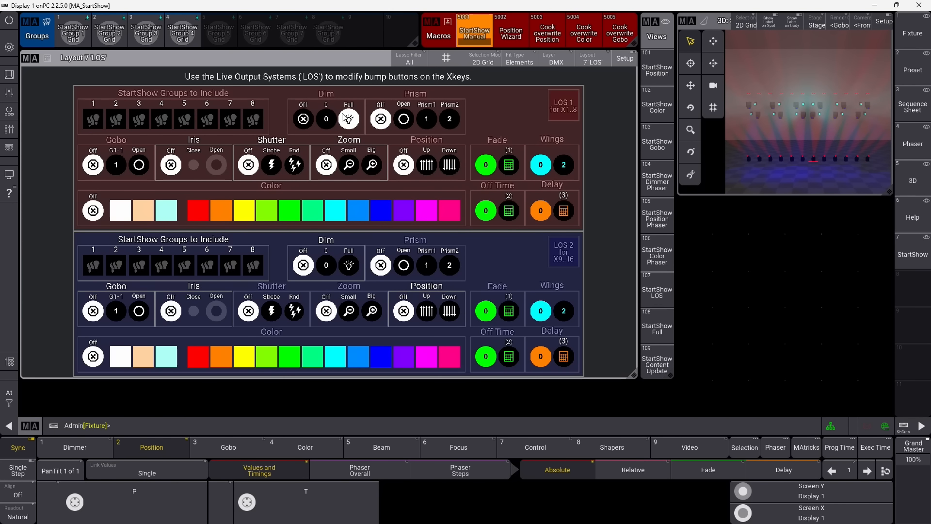
left_click(140, 165)
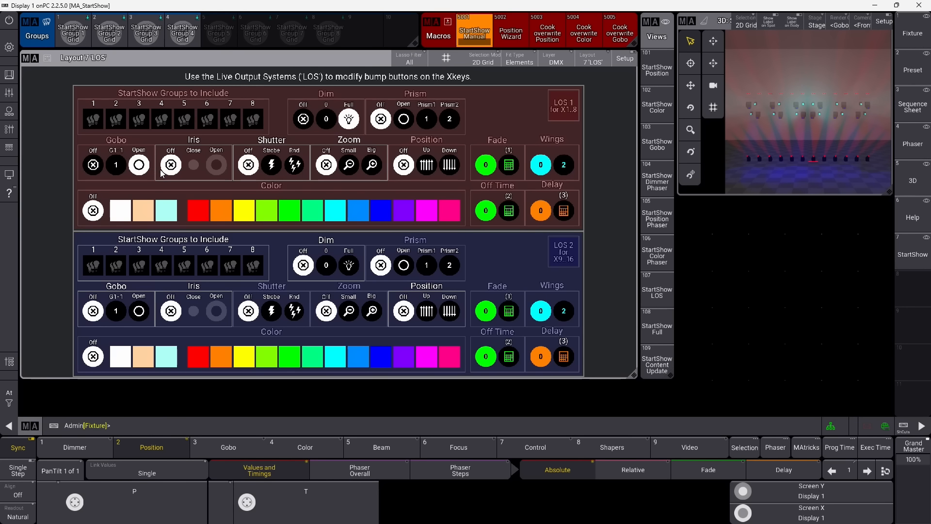
left_click(216, 166)
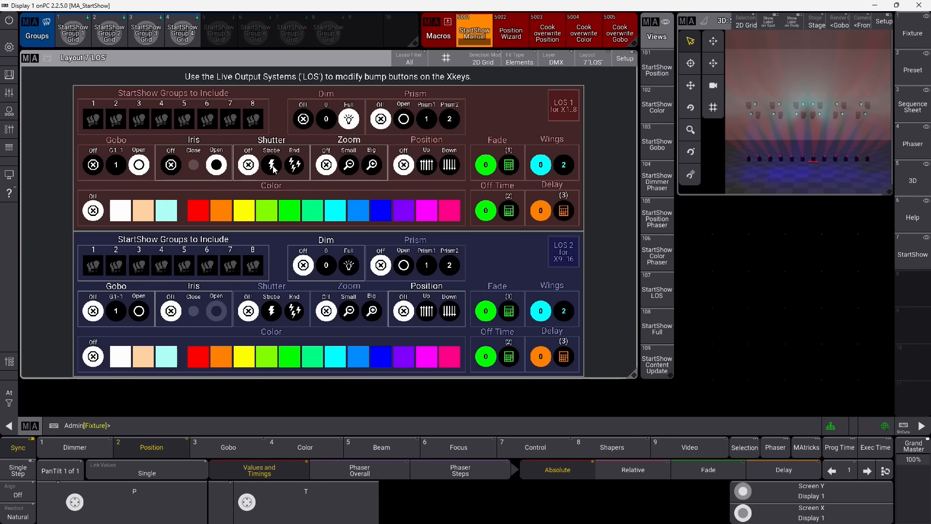
Try the Small and Big zoom options for LOS 1 and return Zoom to Off.
left_click(353, 163)
left_click(371, 164)
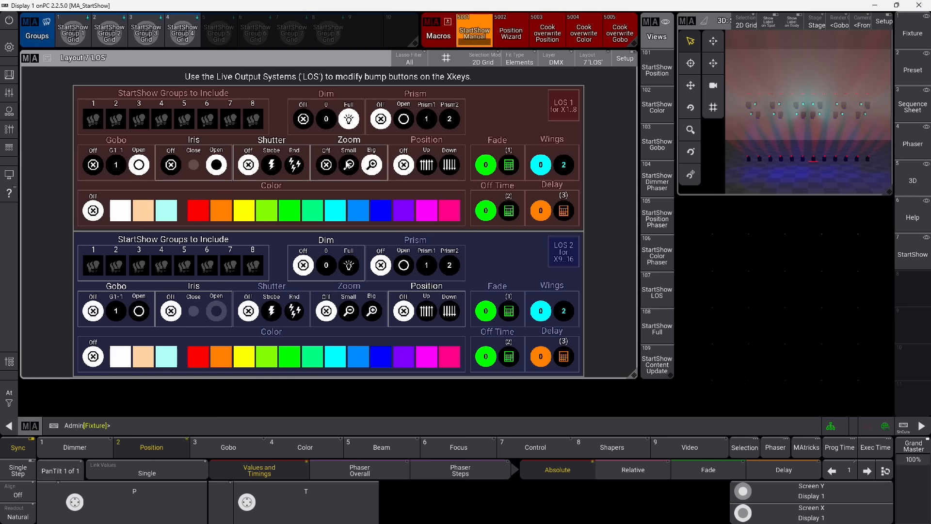
left_click(325, 162)
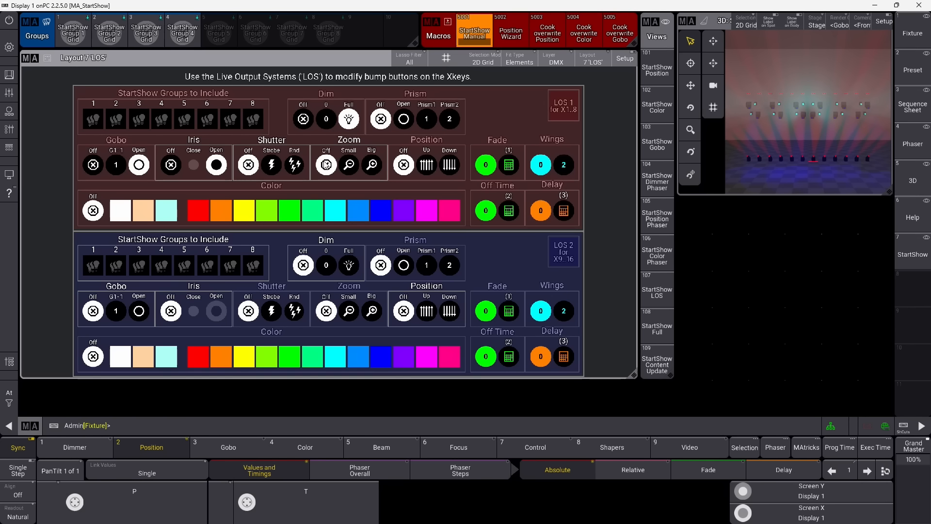
Set the LOS 1 position to Up and its color to white.
left_click(435, 166)
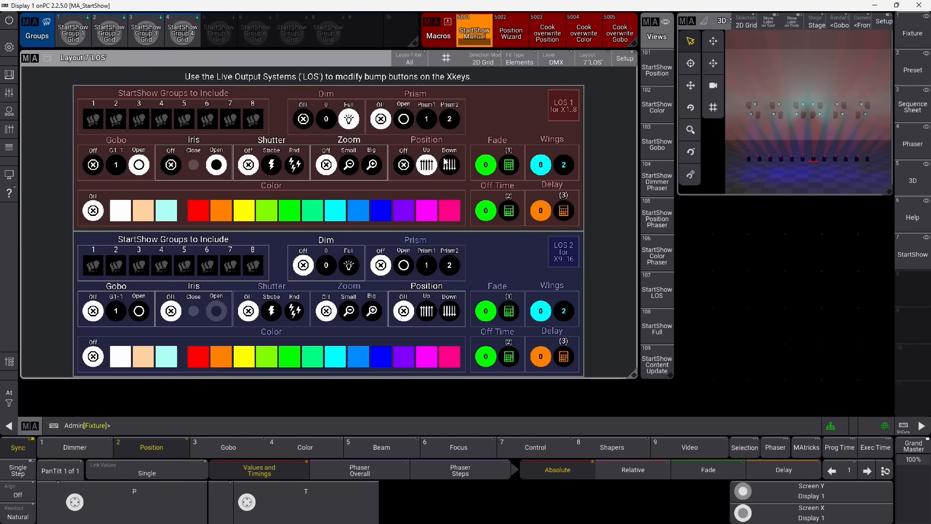
left_click(121, 217)
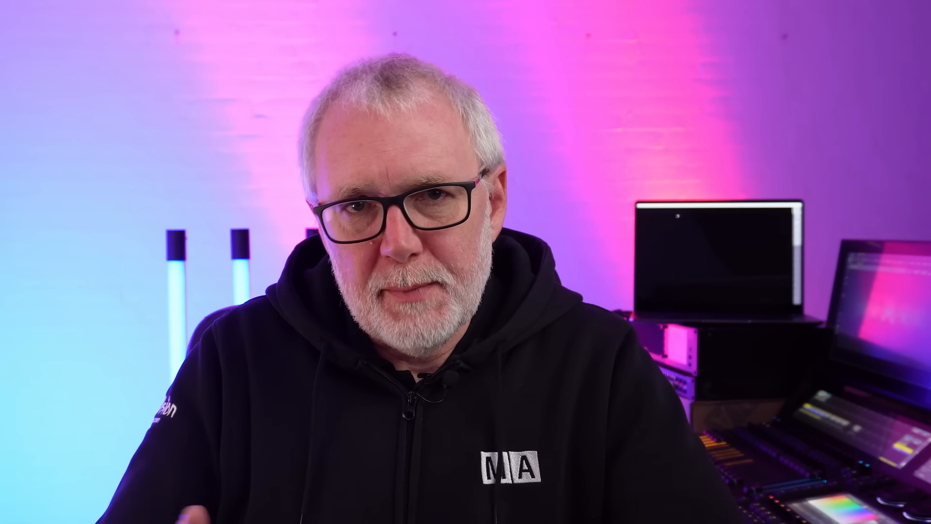